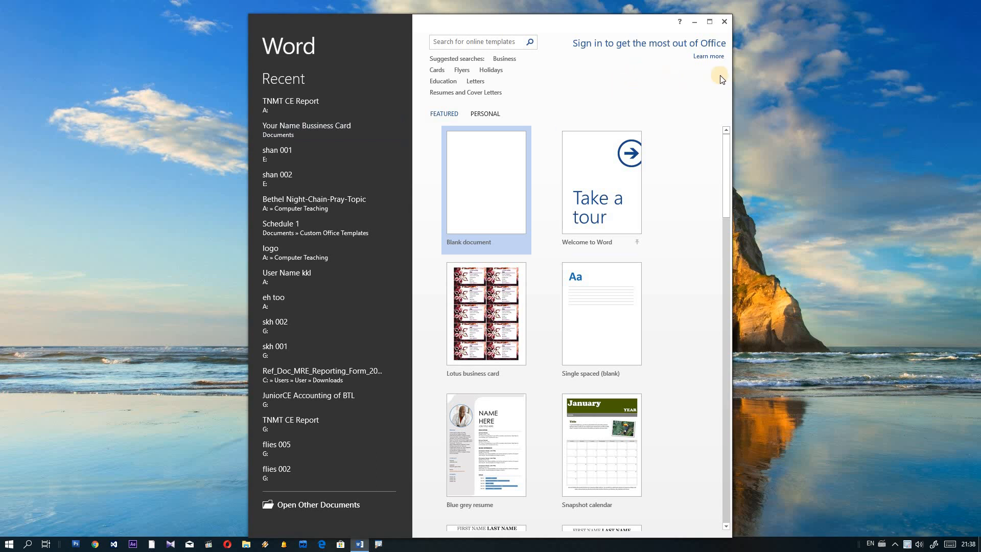
Step: Maximize the Word start screen and create a new blank document
left_click(710, 21)
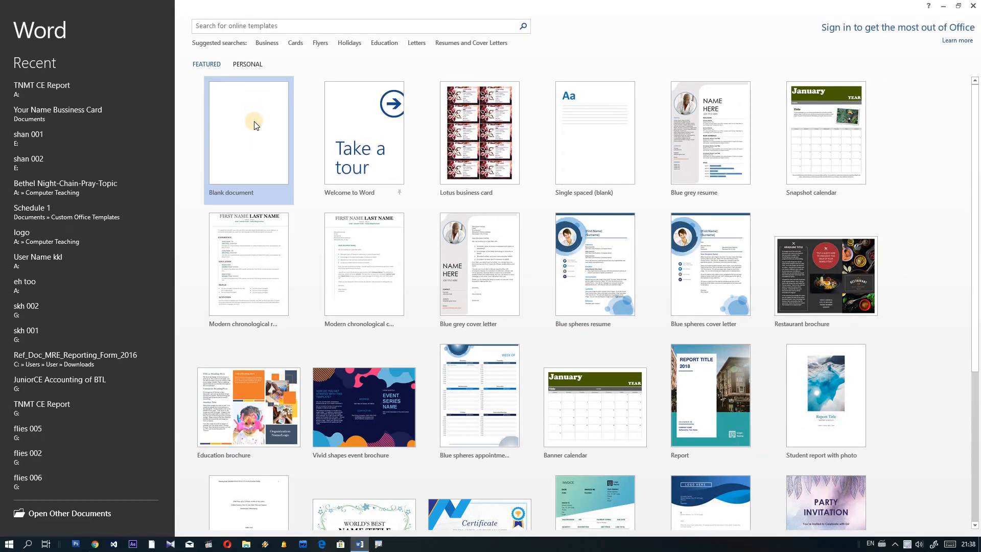
left_click(262, 122)
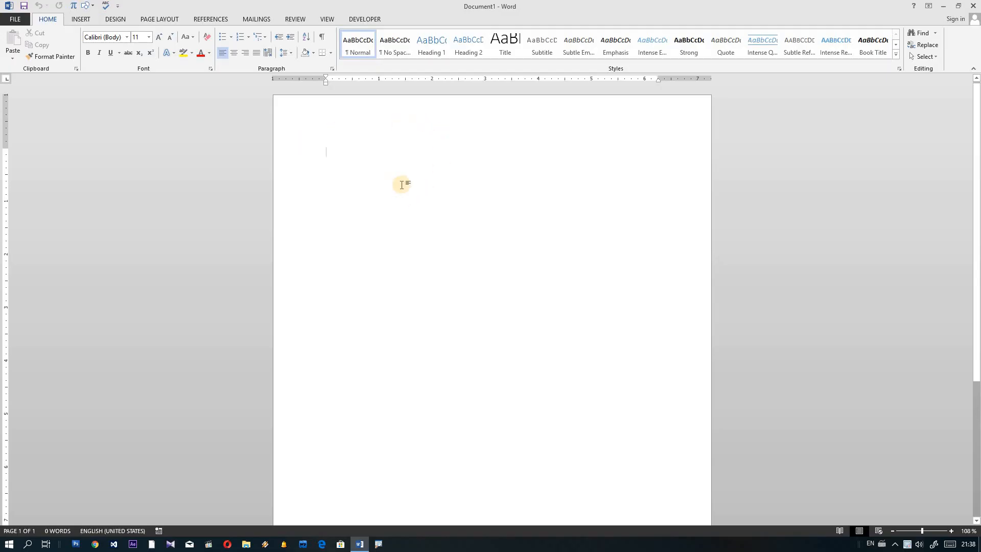
Step: Show the Insert ribbon and preview the Table size grid without inserting a table
left_click(85, 20)
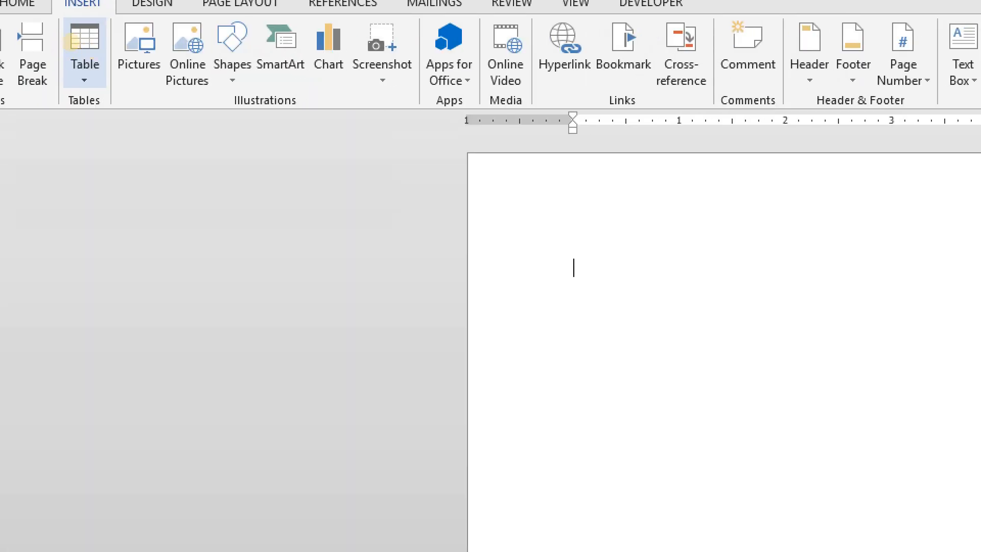
left_click(125, 69)
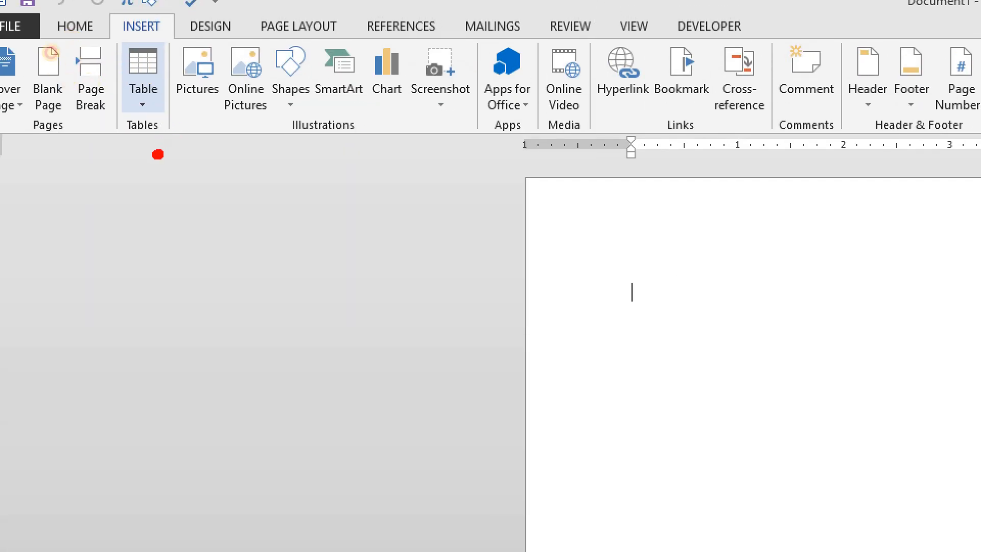
mouse_move(159, 154)
left_mouse_down()
mouse_move(96, 20)
mouse_move(181, 97)
mouse_move(144, 169)
left_mouse_up()
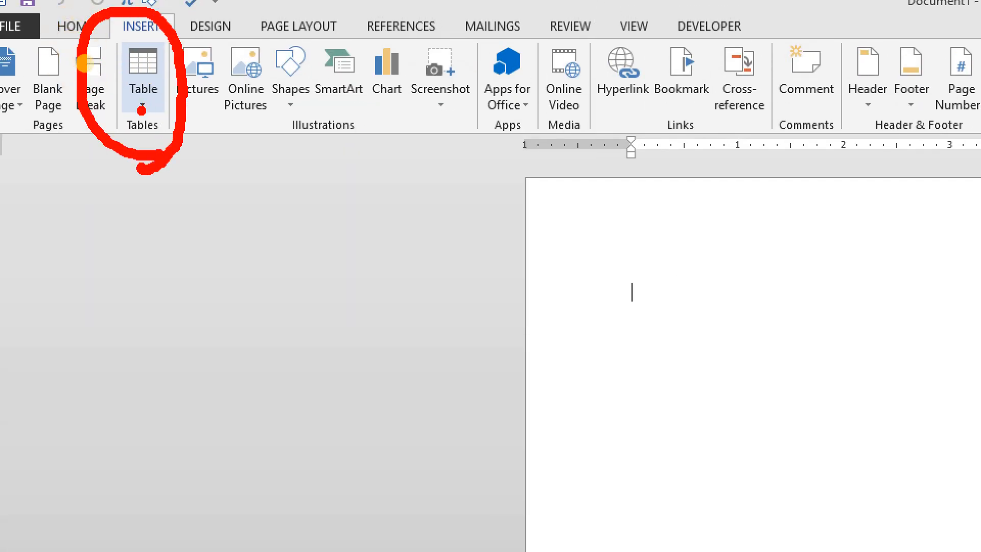
mouse_move(138, 108)
left_mouse_down()
mouse_move(166, 76)
mouse_move(138, 116)
left_mouse_up()
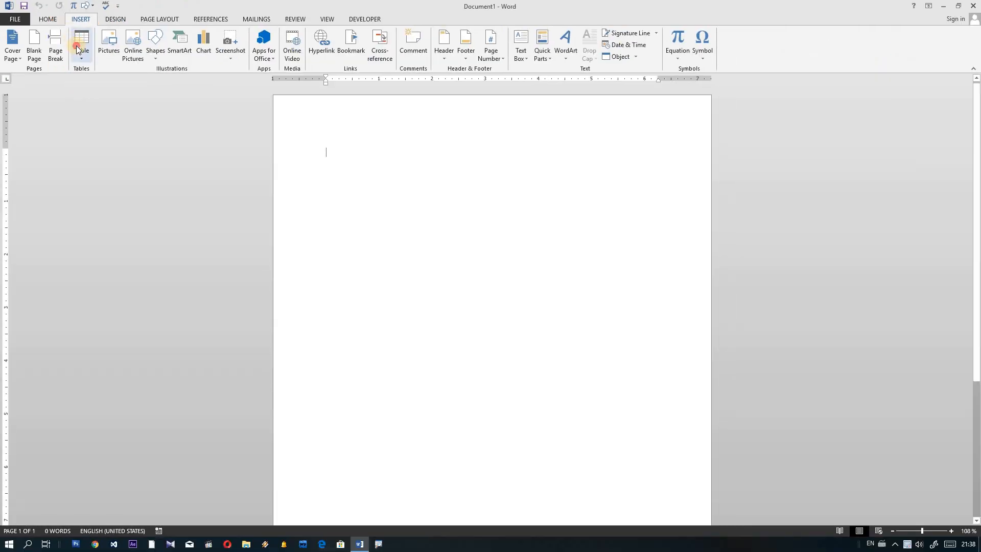
left_click(132, 78)
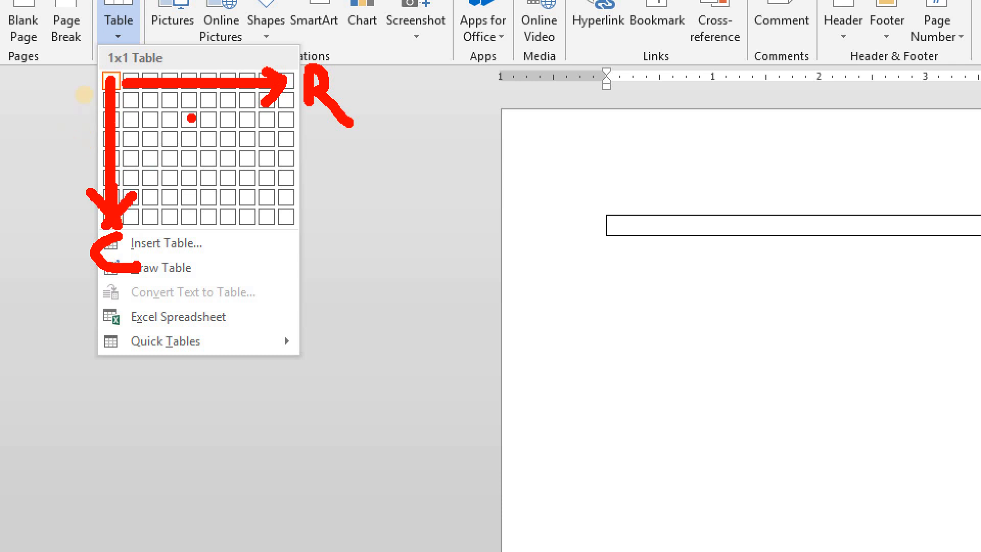
key("Escape")
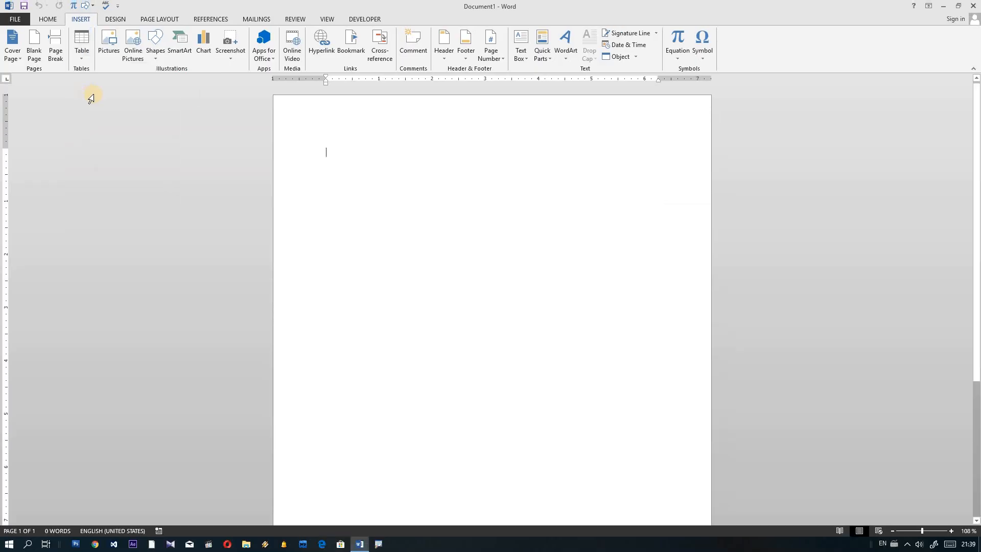
Step: Insert a 4×4 table at the top of the page from the Table grid
left_click(81, 43)
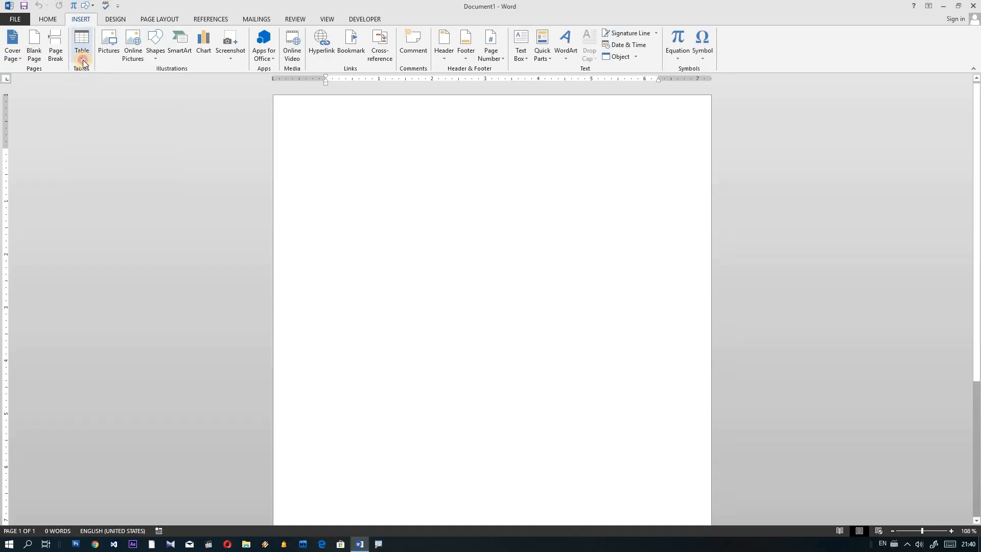
left_click(105, 47)
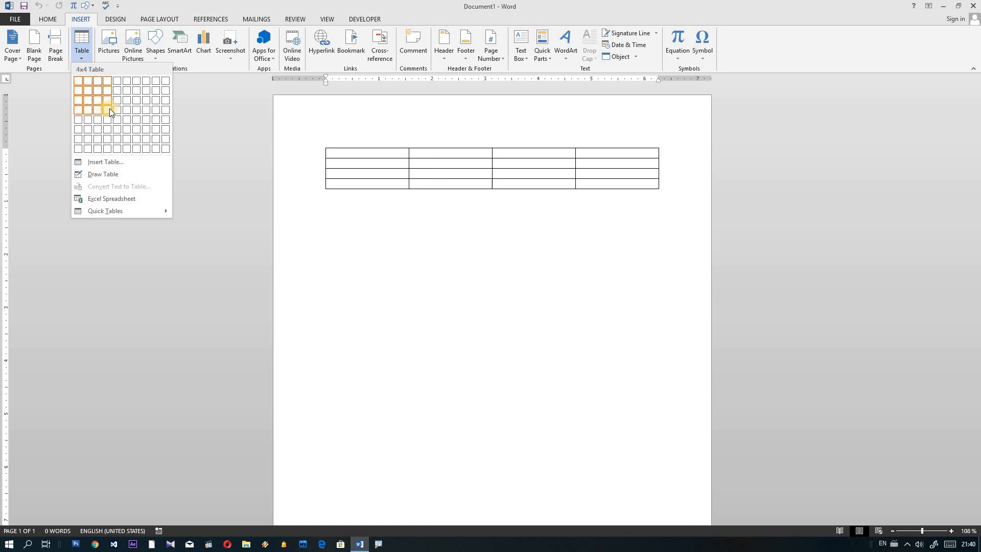
left_click(109, 110)
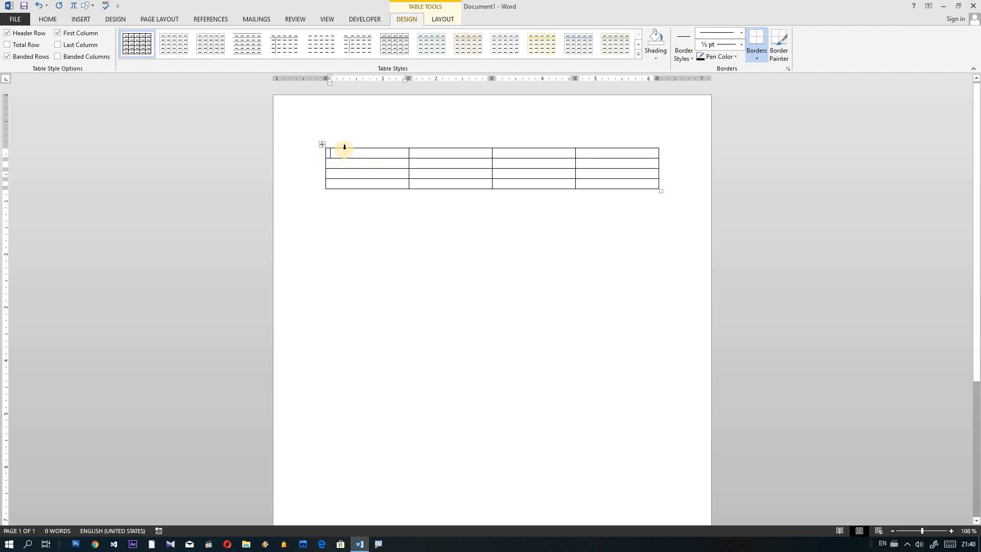
Step: Zoom the document view in to about 212% with the status-bar slider
mouse_move(319, 154)
left_click_drag(922, 530, 929, 531)
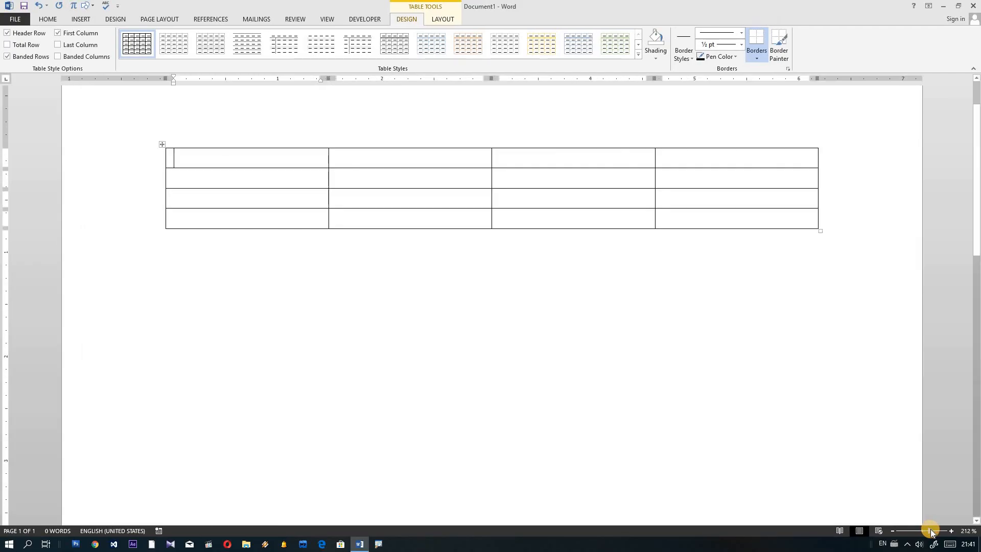
left_click(162, 144)
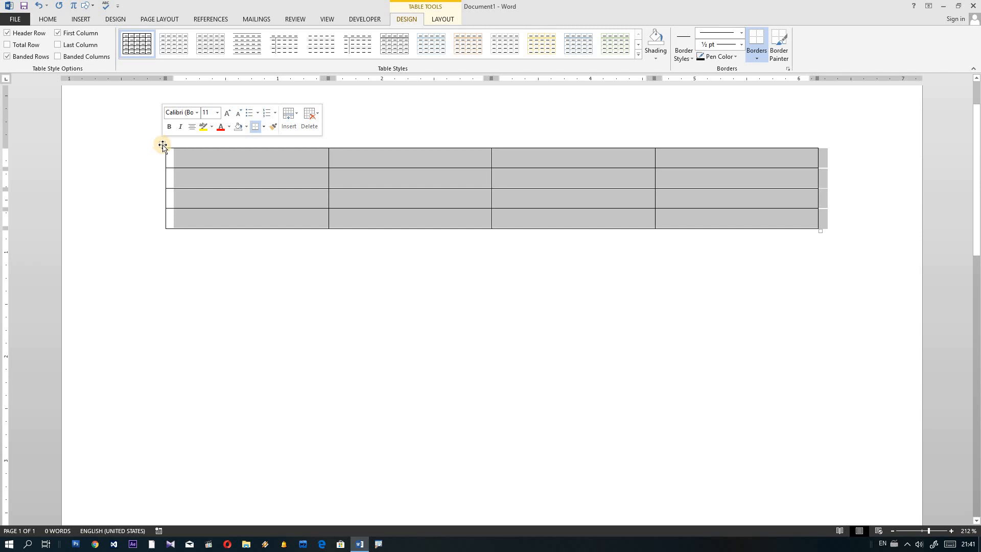
left_click(163, 146)
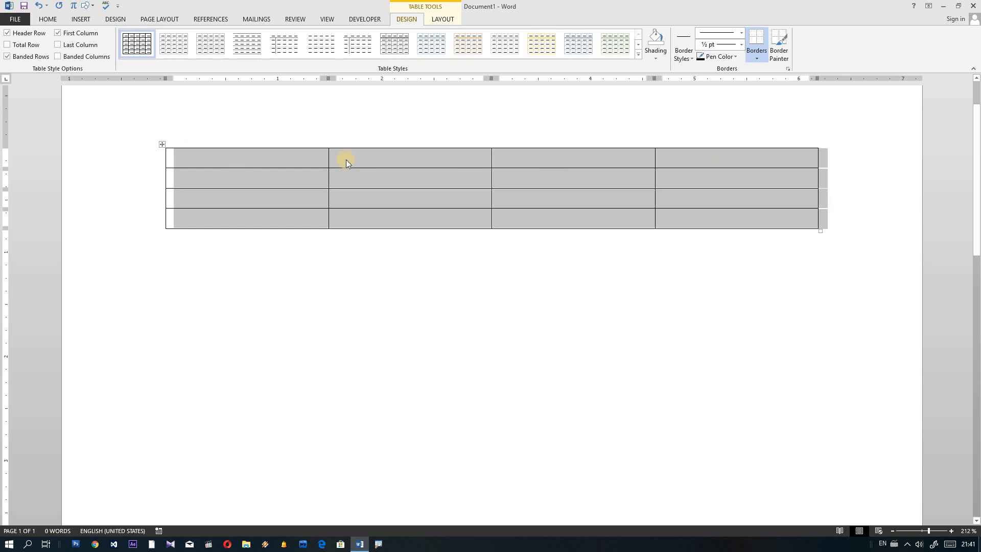
left_click(163, 144)
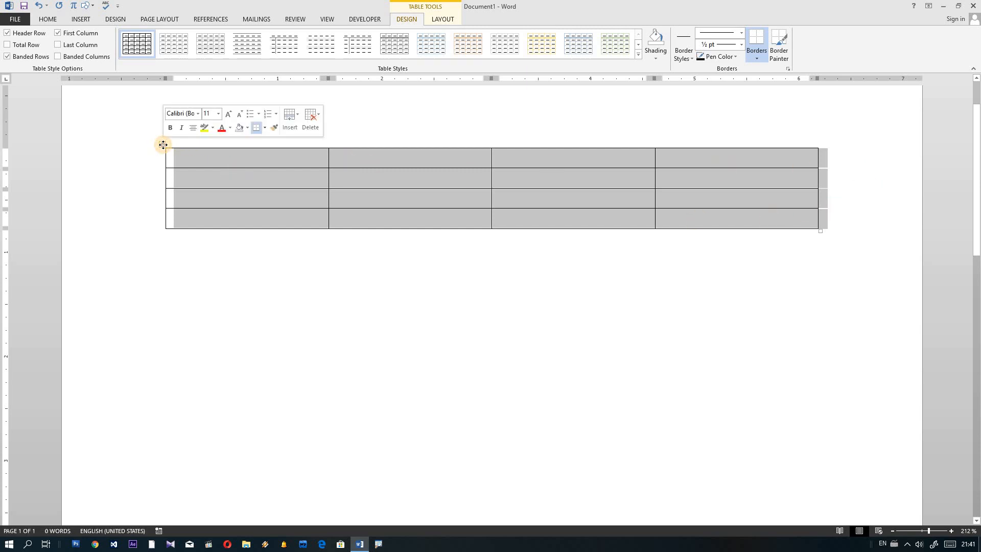
left_click_drag(163, 145, 160, 254)
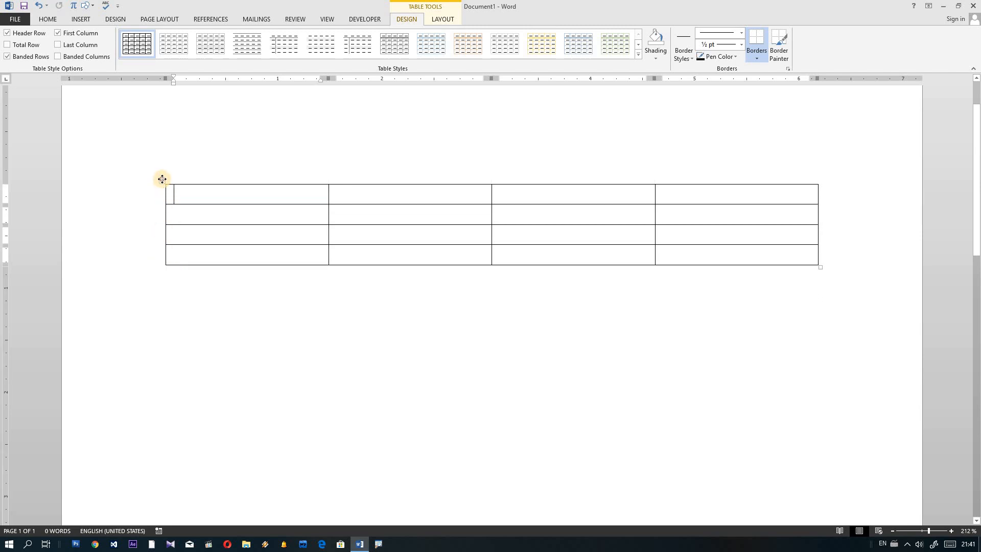
left_click_drag(163, 182, 161, 145)
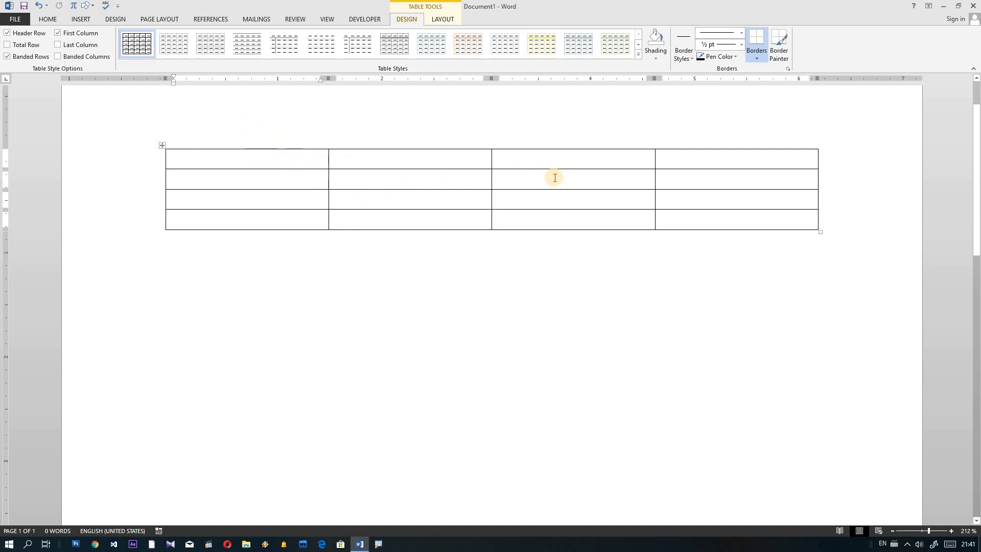
left_click(162, 147)
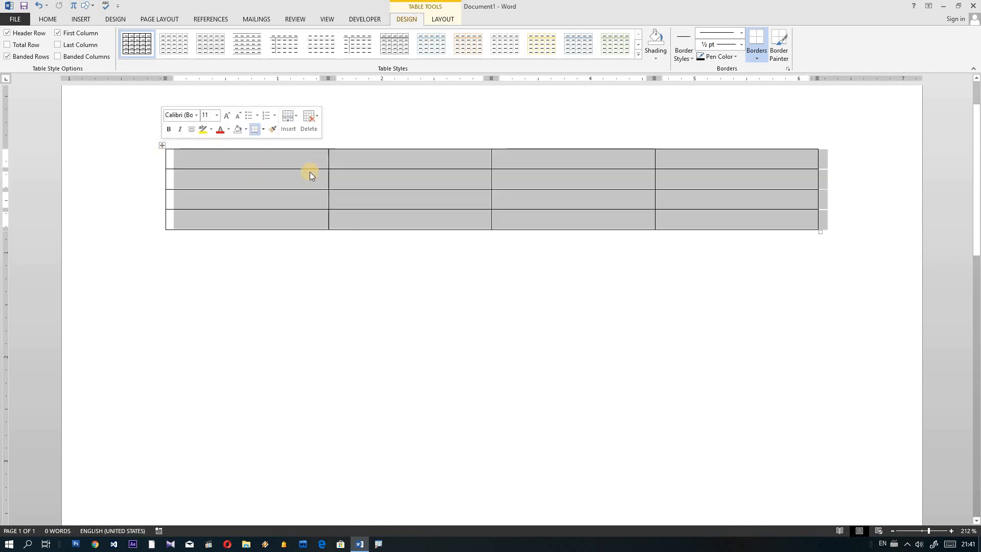
left_click(267, 159)
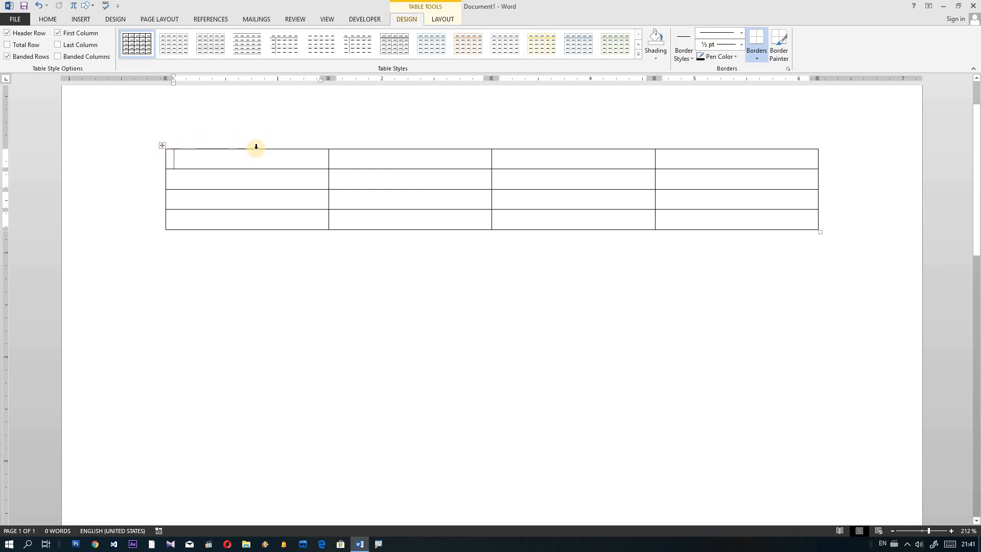
key("ctrl")
key("ctrl")
key("ctrl")
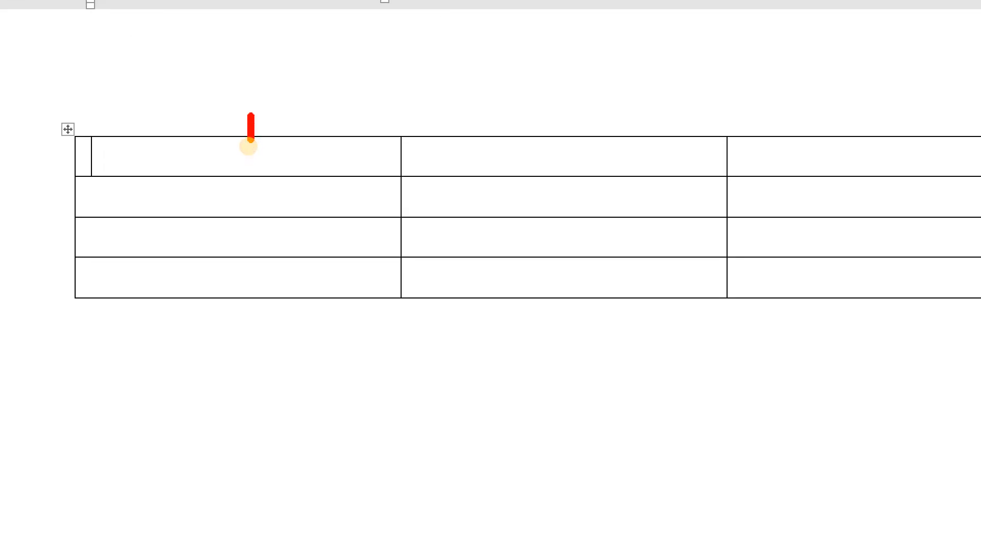
left_click_drag(242, 131, 251, 140)
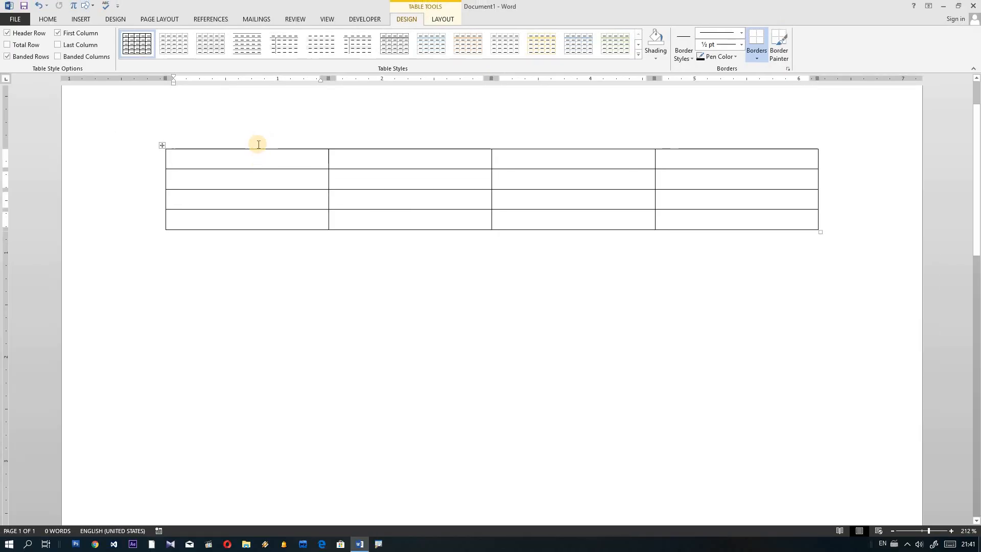
left_click(255, 147)
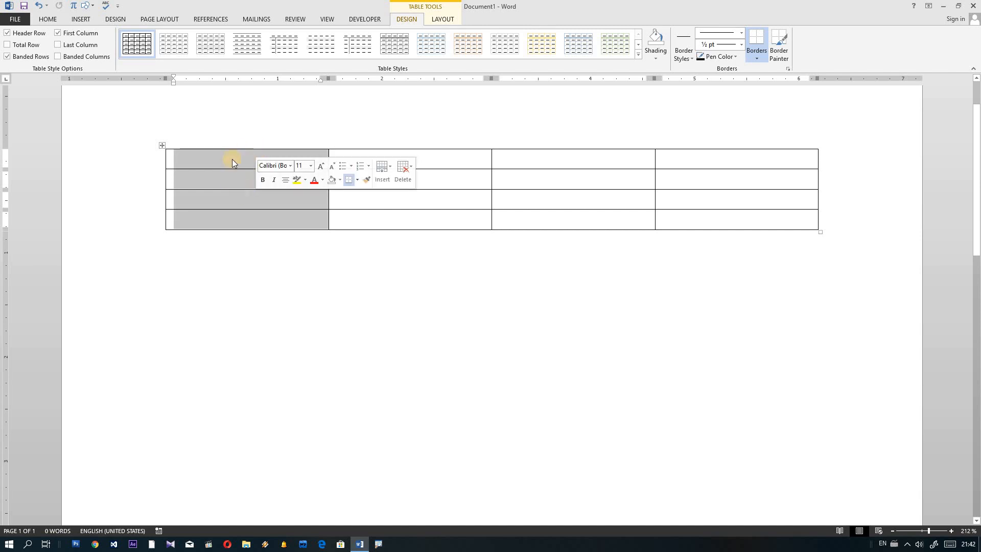
left_click(408, 147)
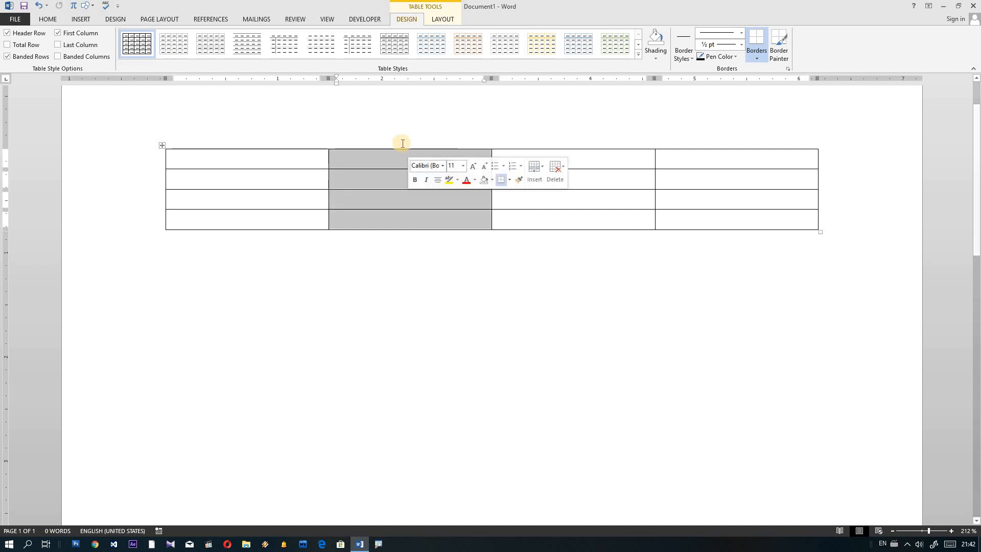
left_click(581, 147)
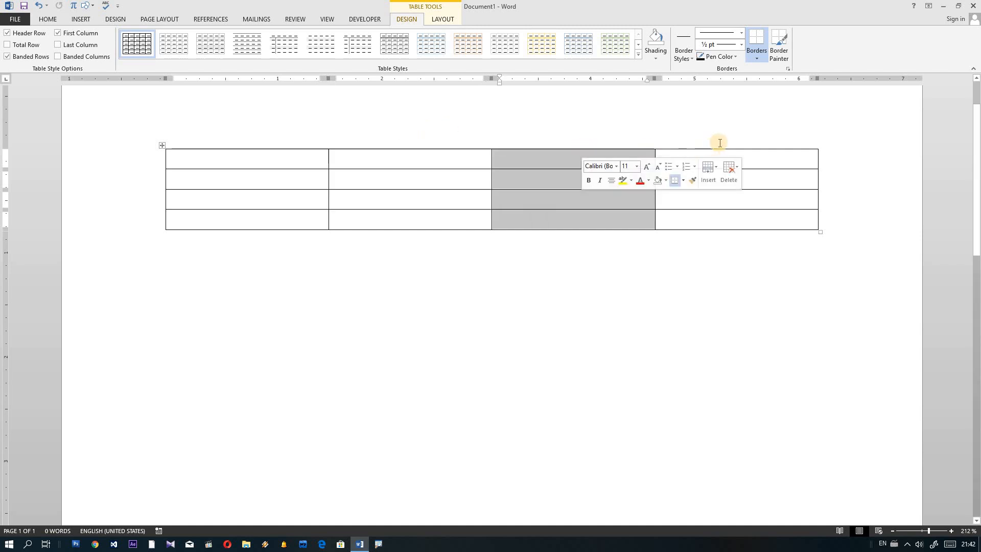
left_click(720, 148)
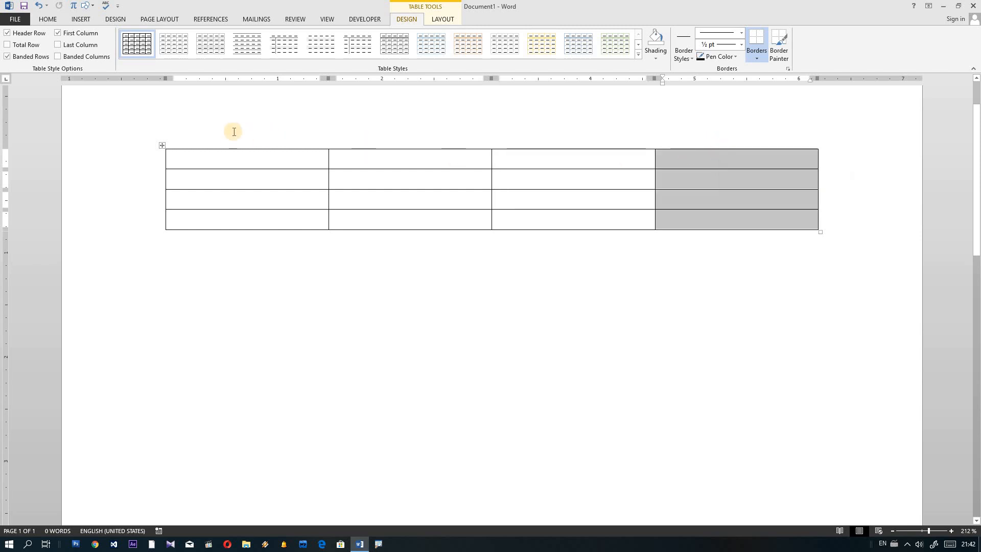
left_click(242, 146)
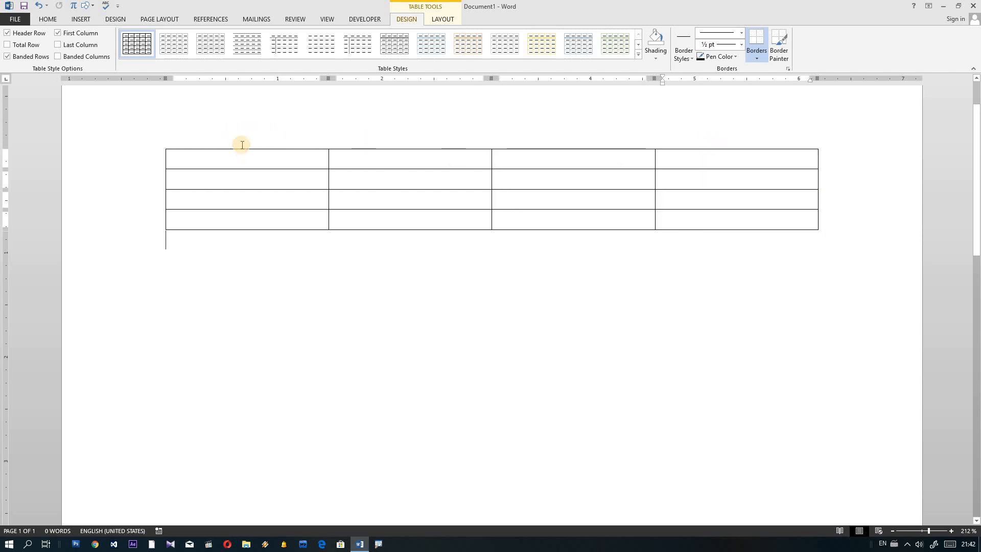
left_click(243, 148)
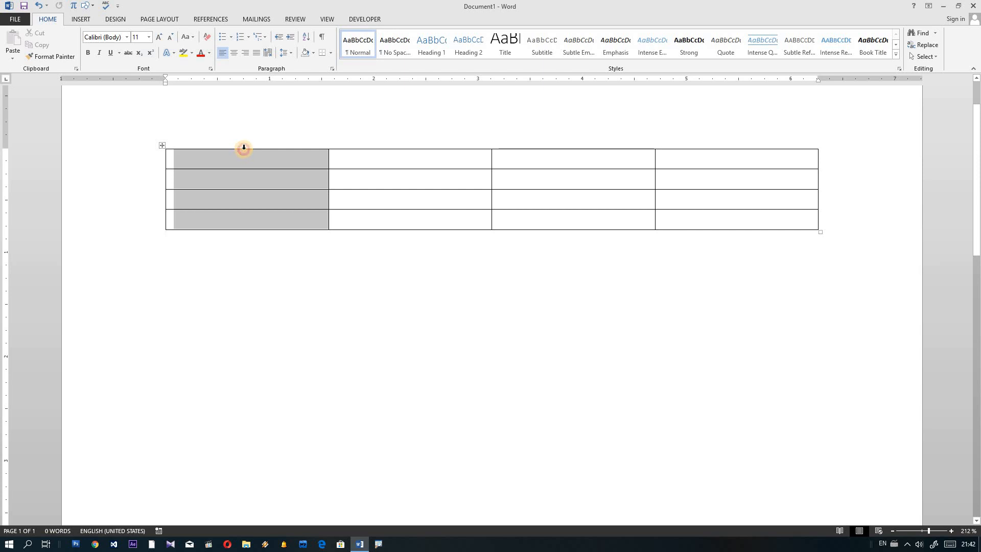
left_click_drag(244, 147, 674, 149)
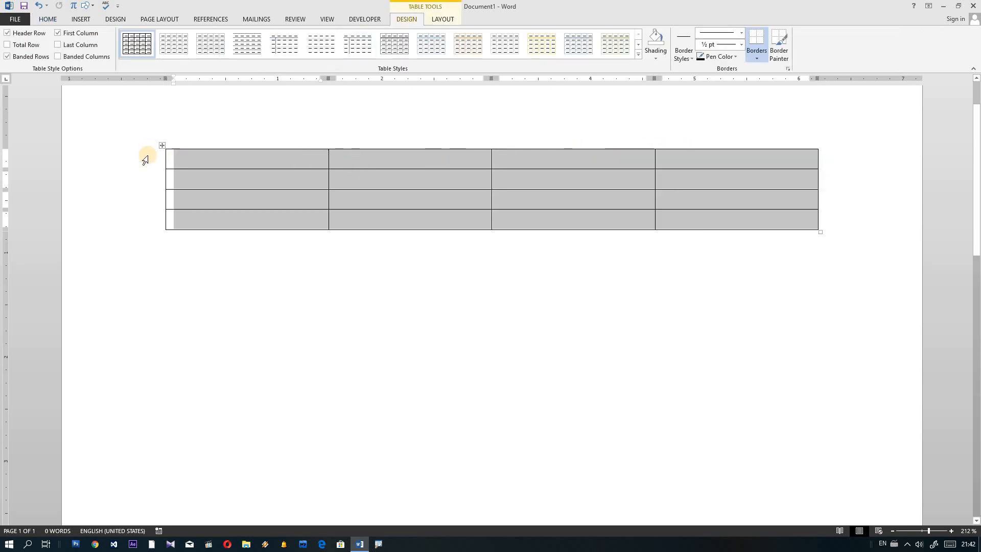
left_click(180, 158)
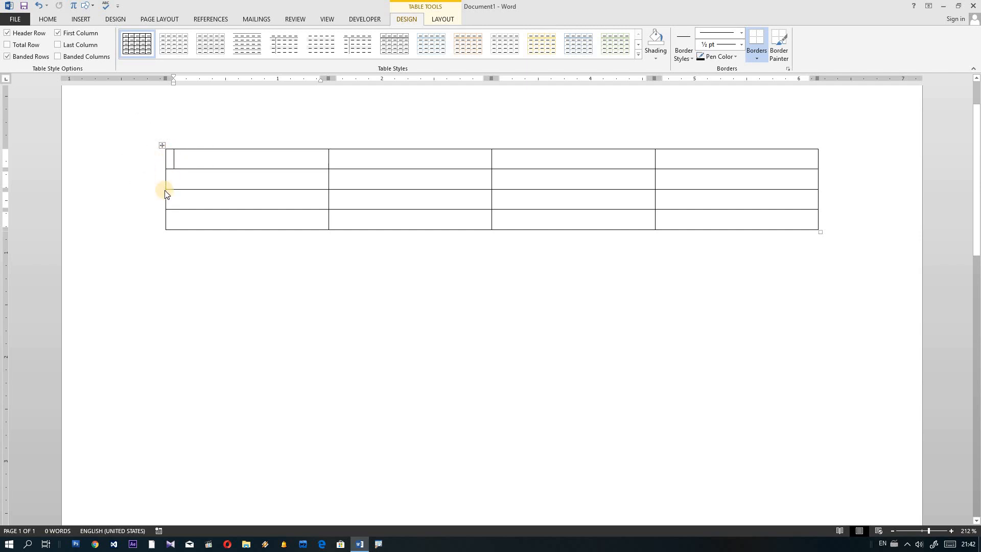
mouse_move(163, 158)
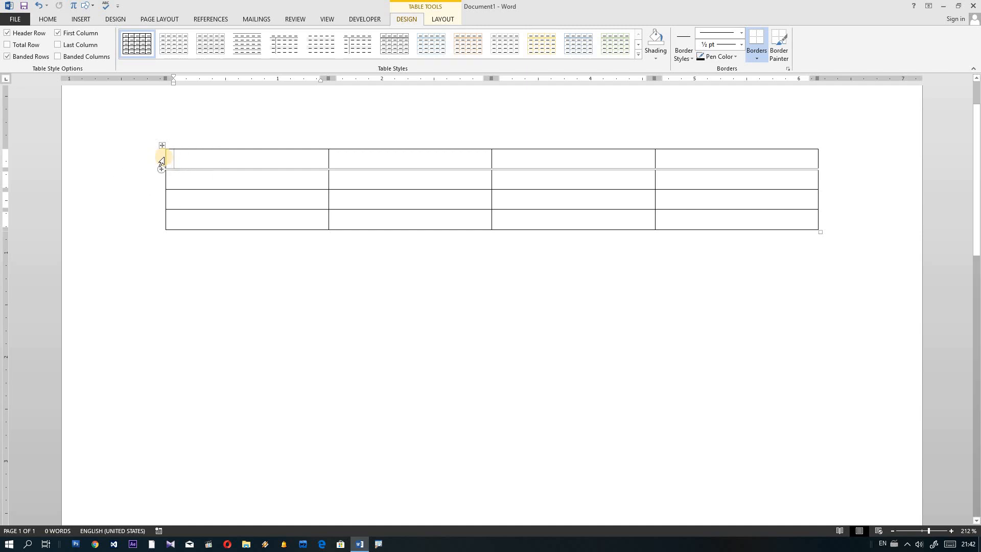
left_click(162, 162)
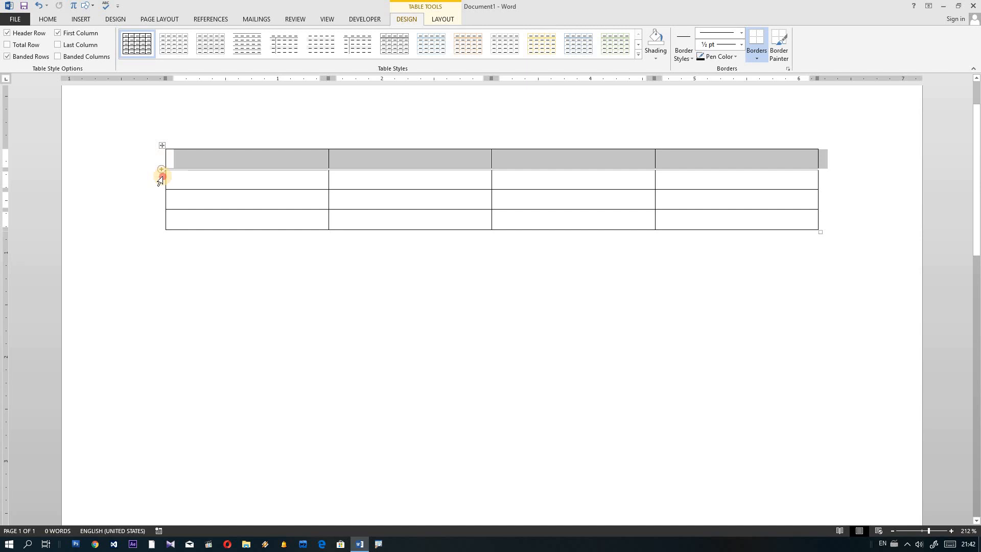
left_click(161, 178)
left_click(161, 206)
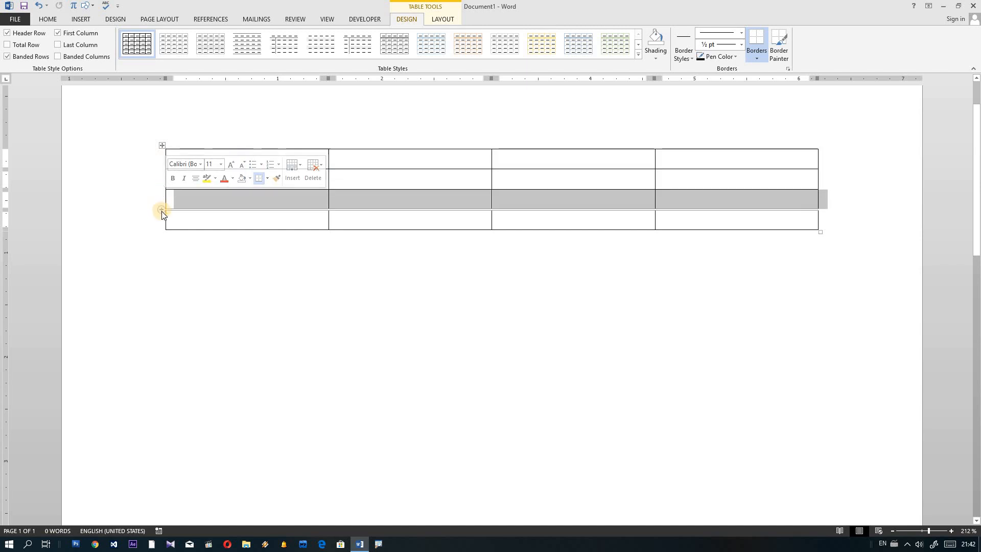
left_click(161, 218)
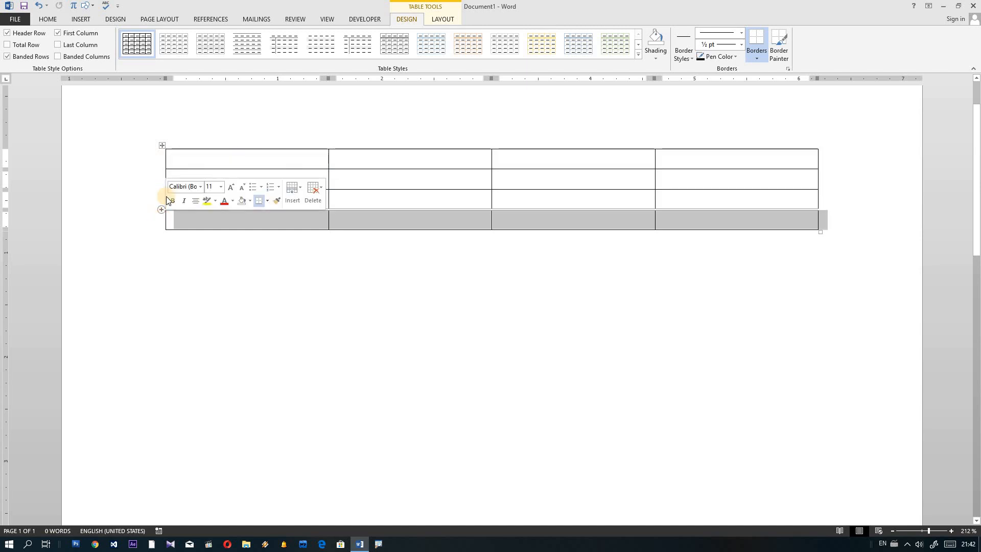
left_click(159, 164)
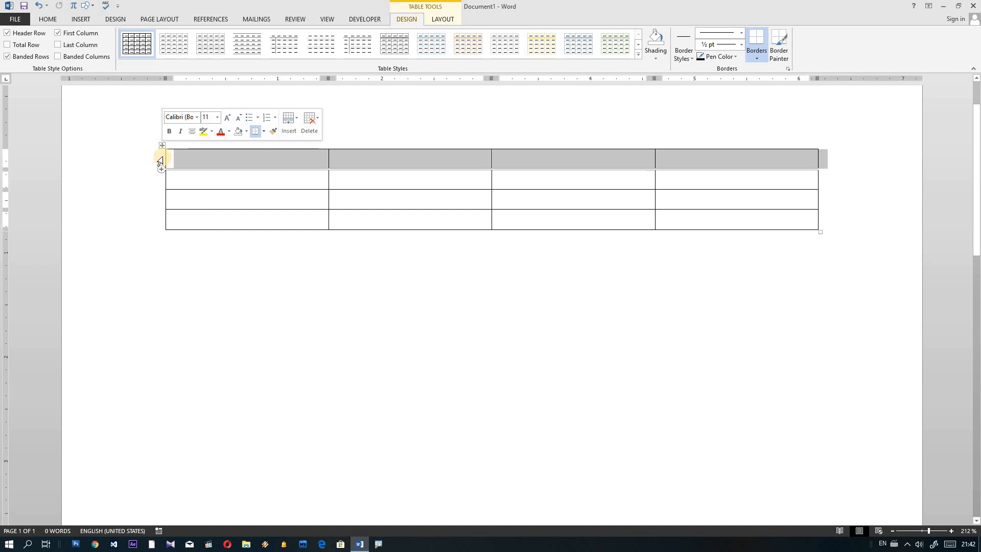
left_click_drag(160, 161, 160, 213)
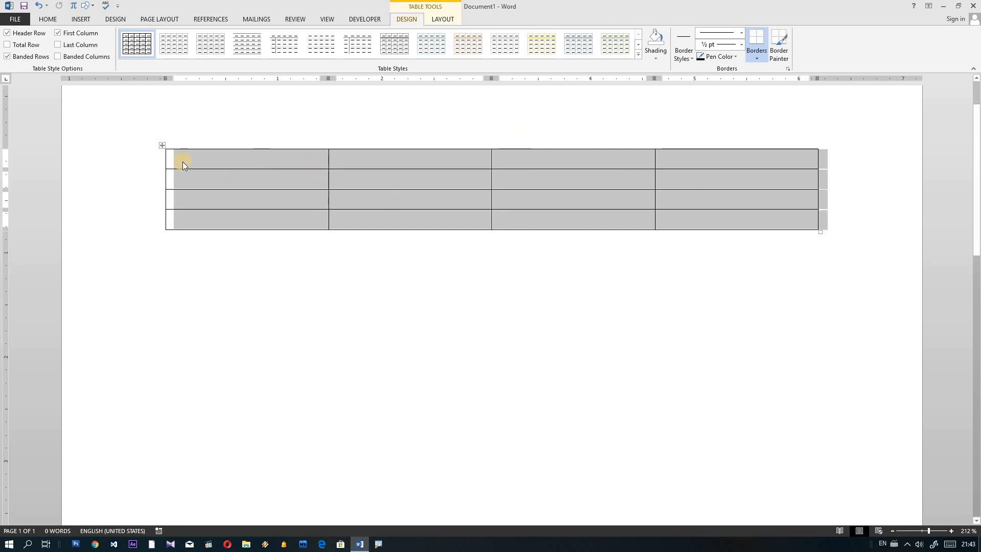
left_click(156, 158)
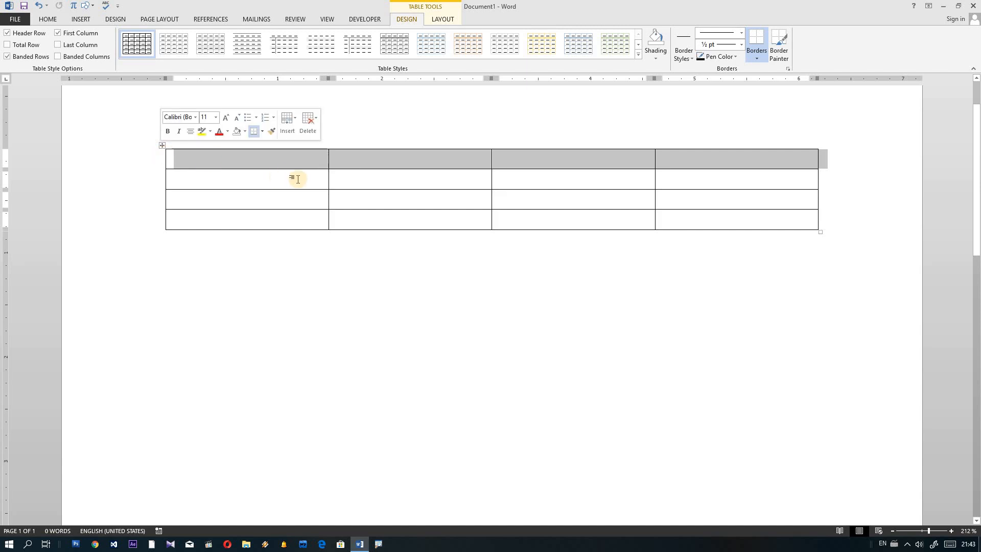
left_click(286, 179)
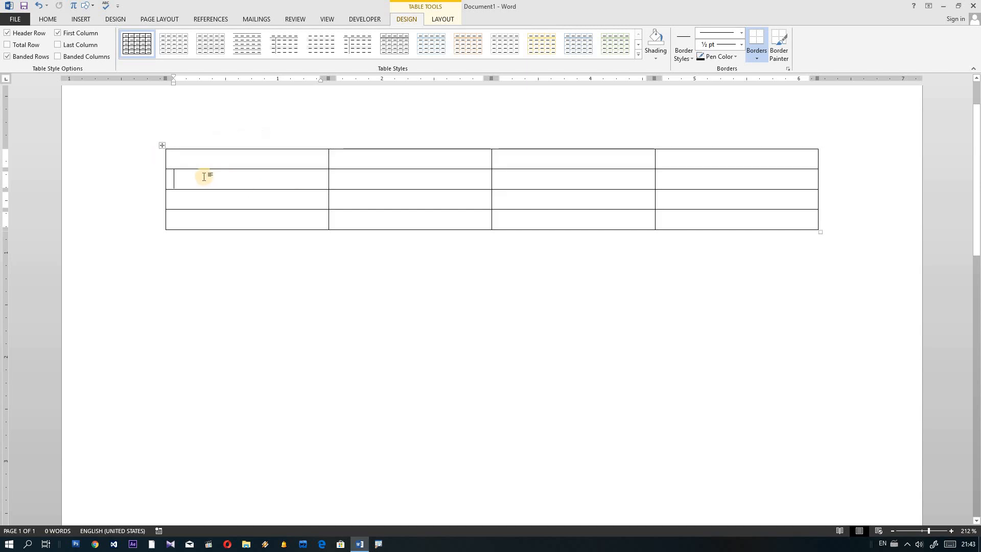
left_click(165, 158)
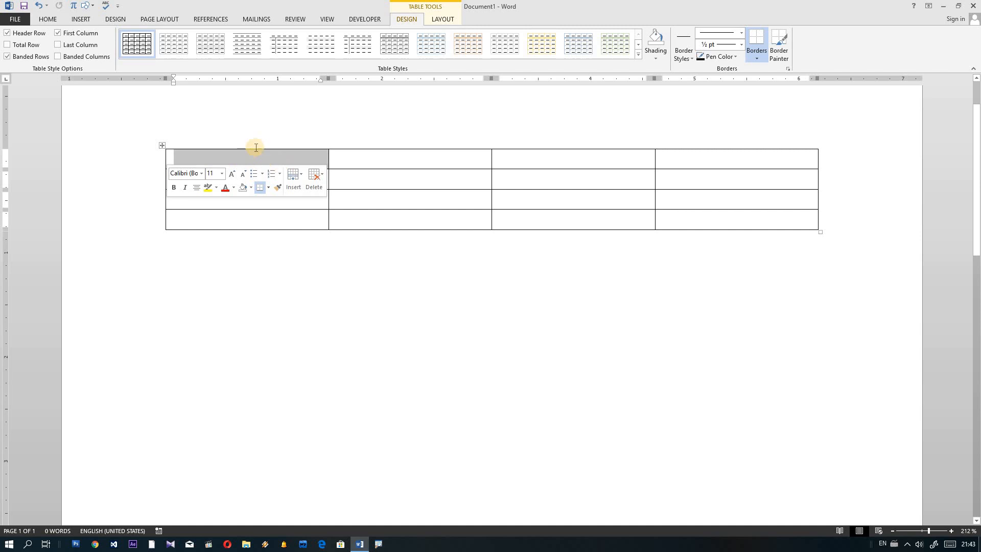
left_click(239, 200)
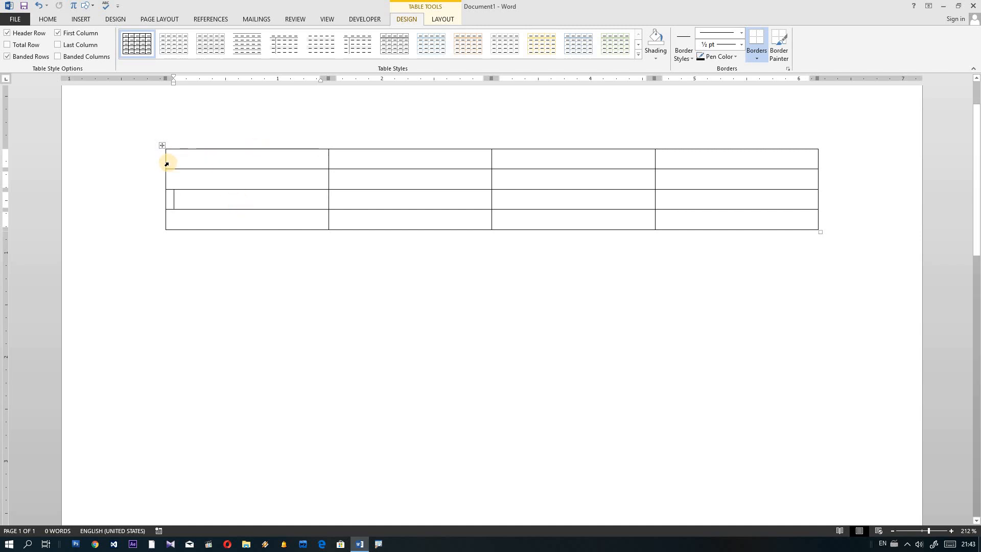
key("ctrl")
key("ctrl")
key("ctrl")
mouse_move(165, 160)
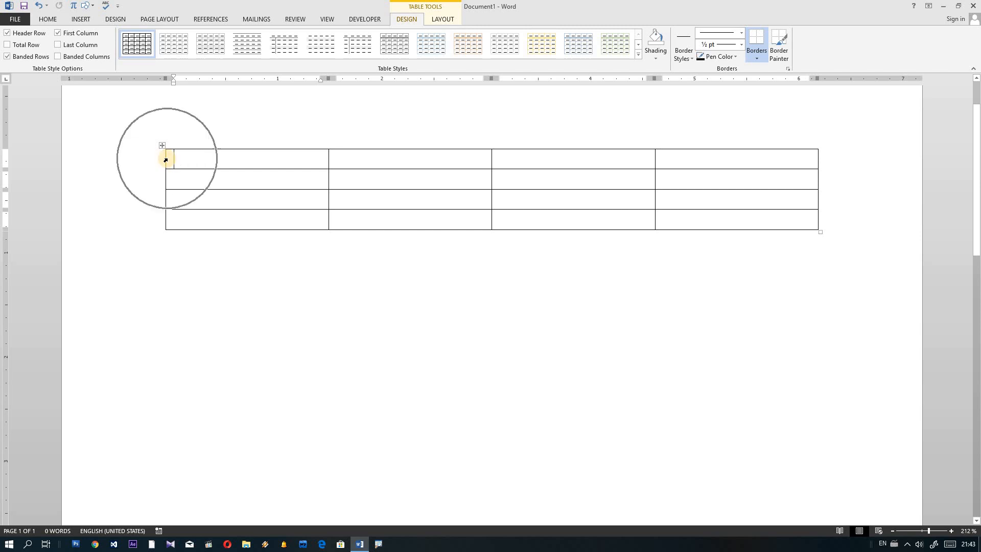
left_click(166, 160)
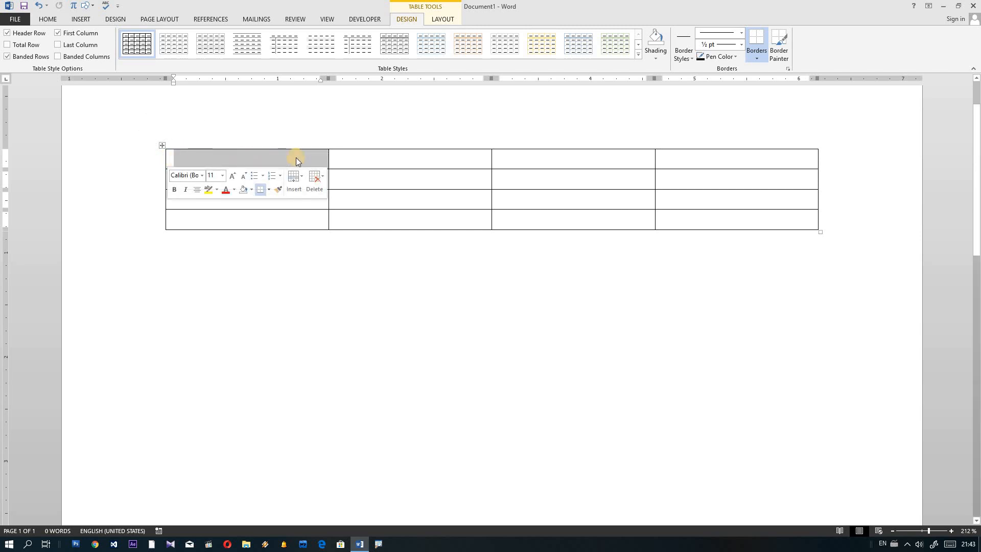
left_click(331, 159)
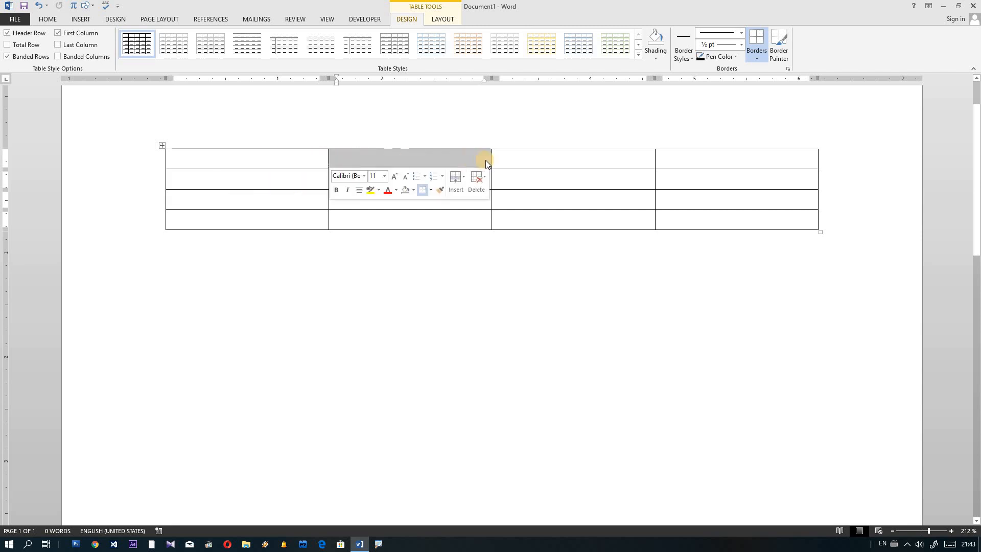
left_click(492, 159)
left_click(655, 158)
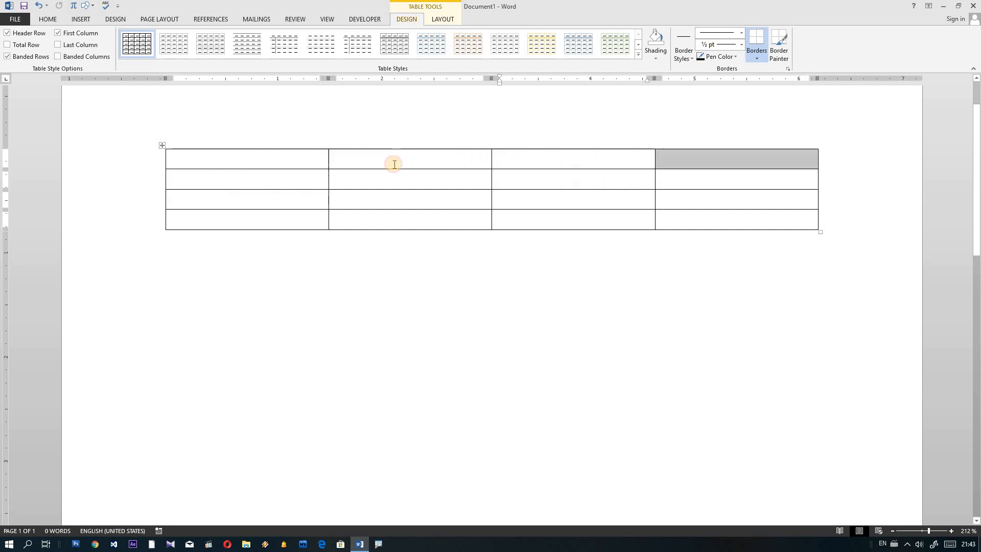
left_click_drag(181, 163, 685, 214)
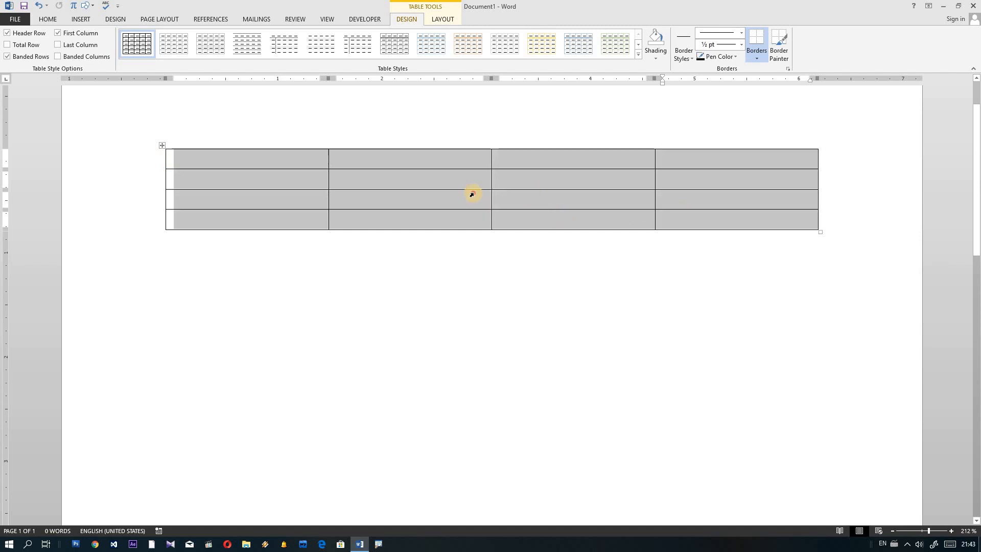
left_click_drag(472, 194, 690, 223)
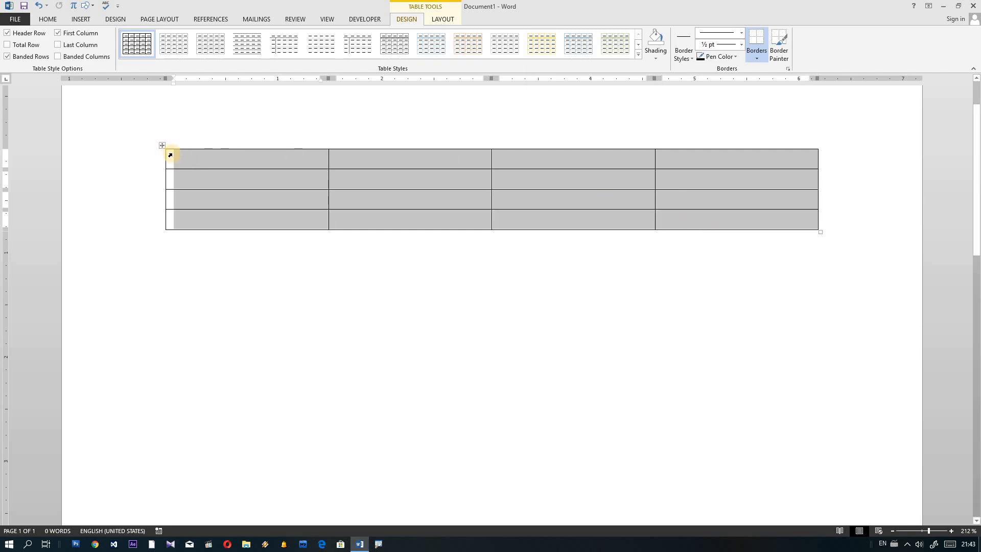
left_click(193, 165)
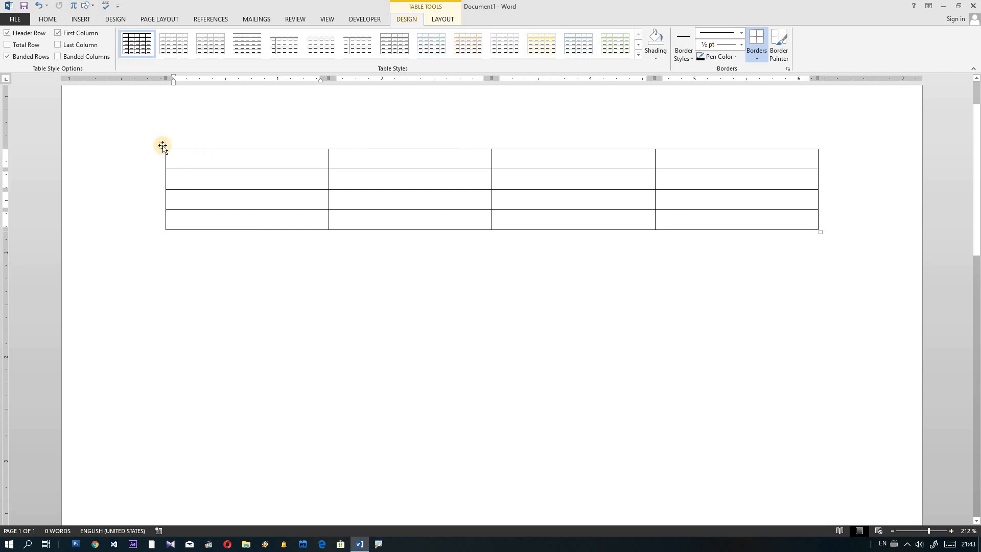
left_click(163, 146)
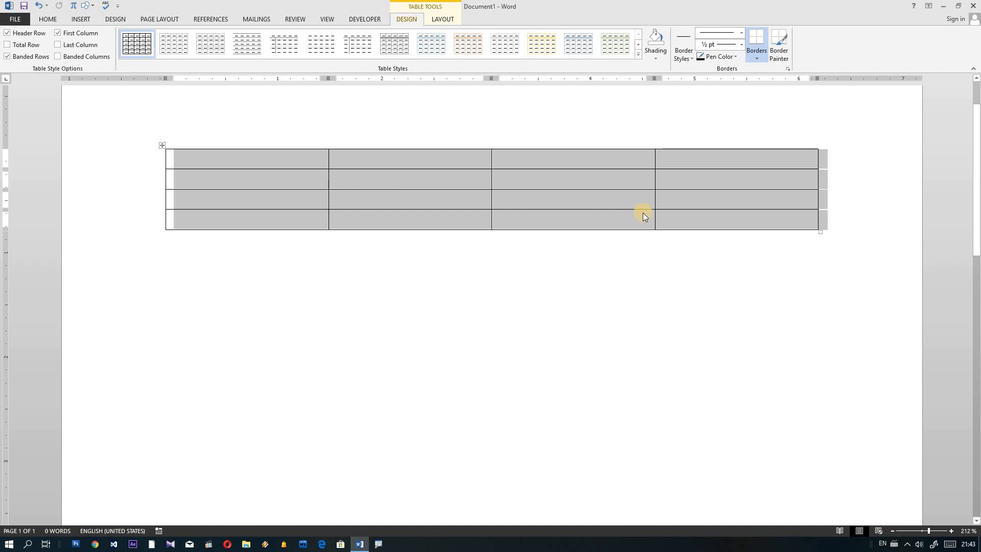
left_click(190, 158)
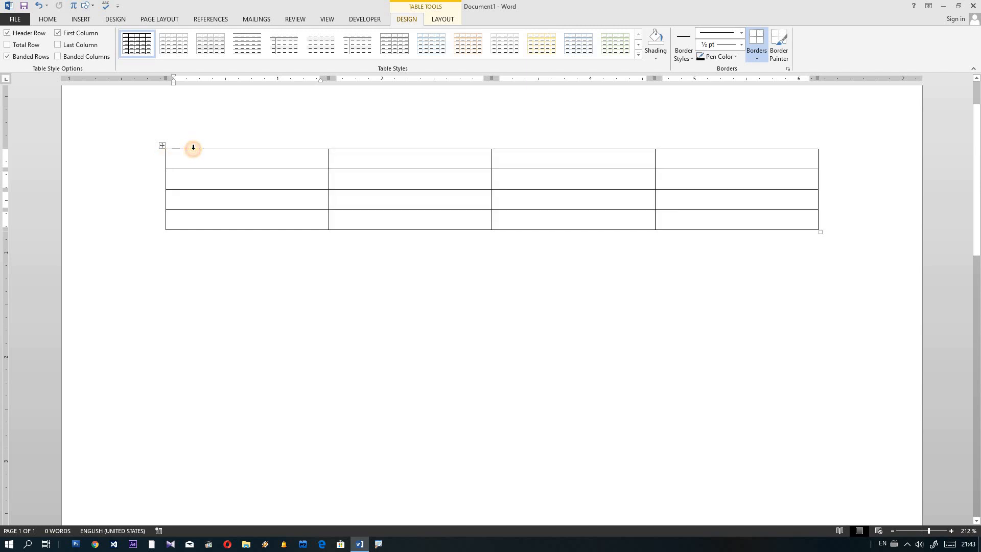
left_click(193, 147)
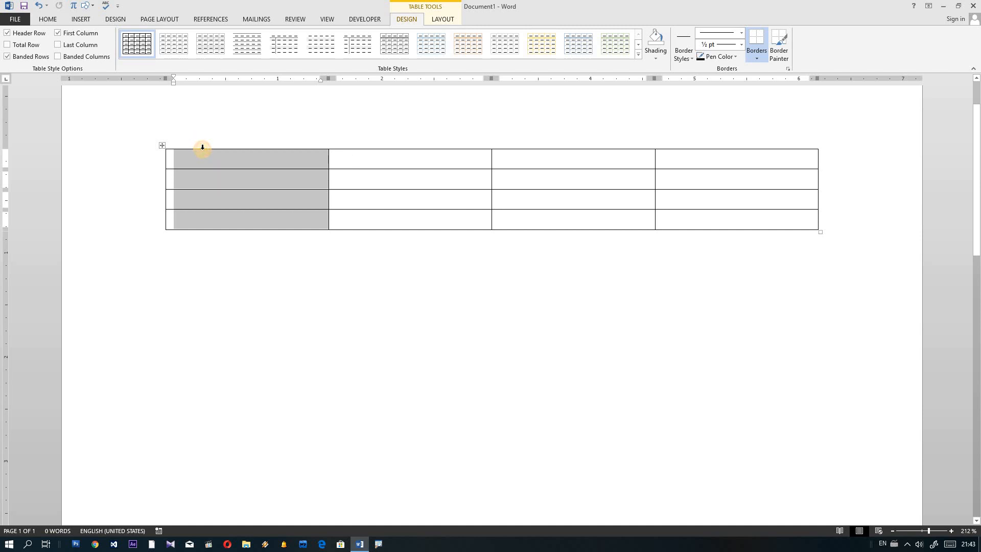
left_click(159, 161)
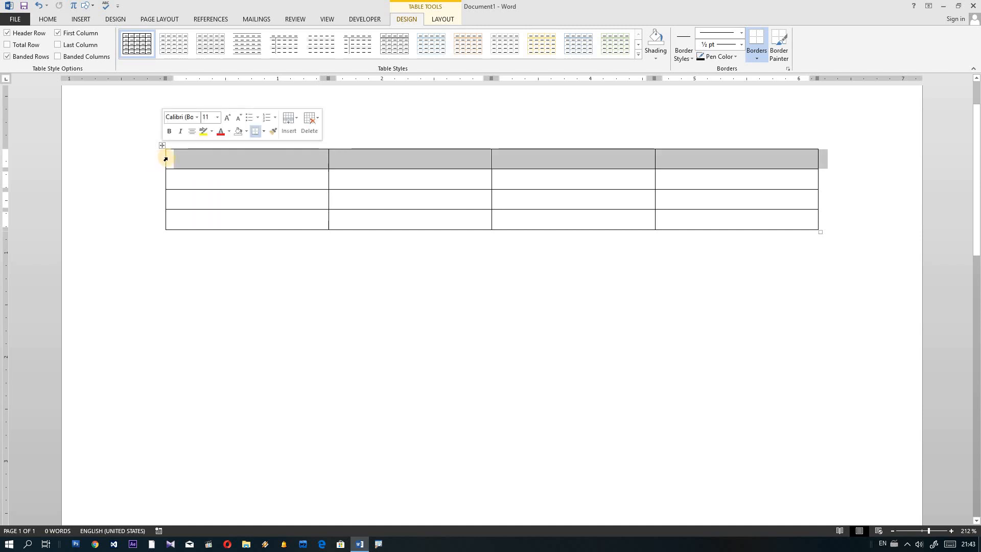
left_click(176, 159)
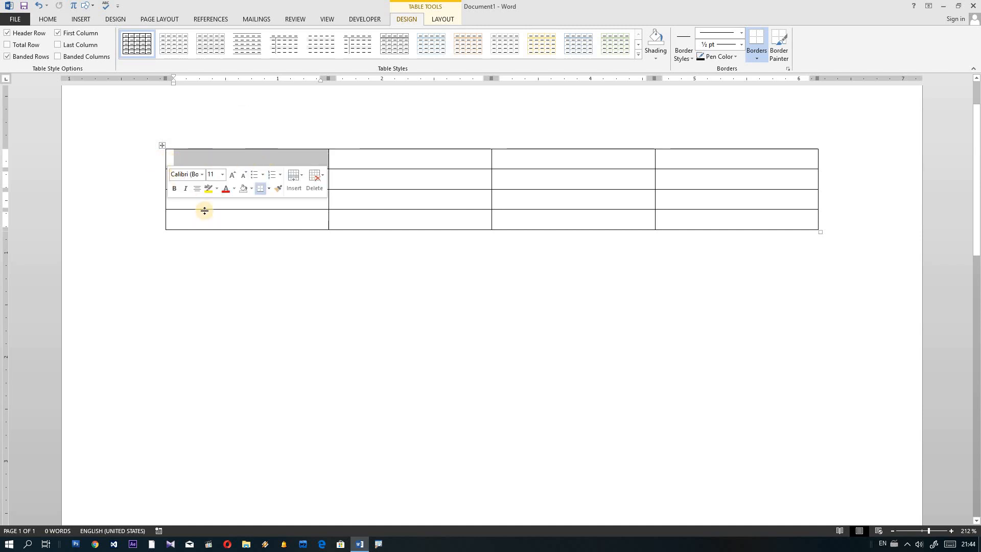
left_click(162, 145)
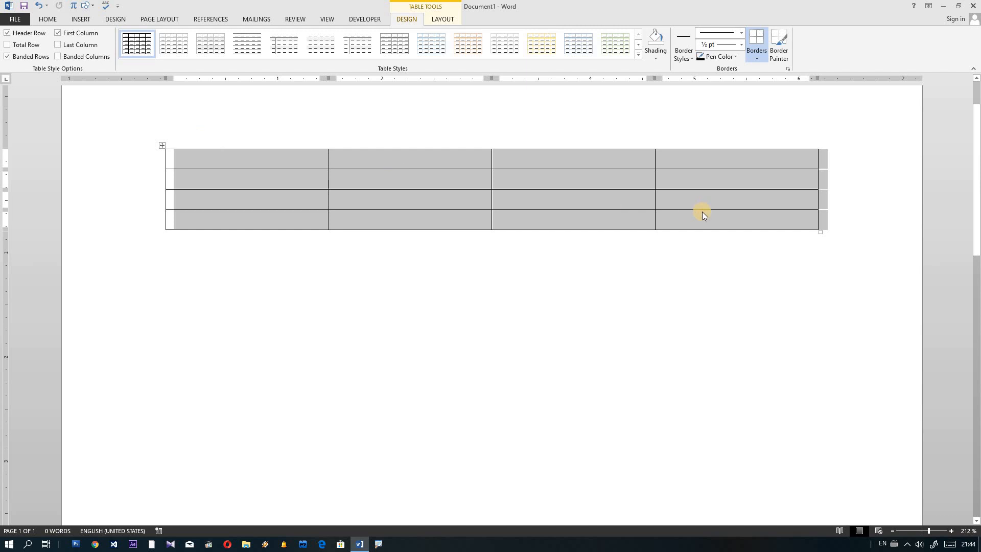
left_click(783, 234)
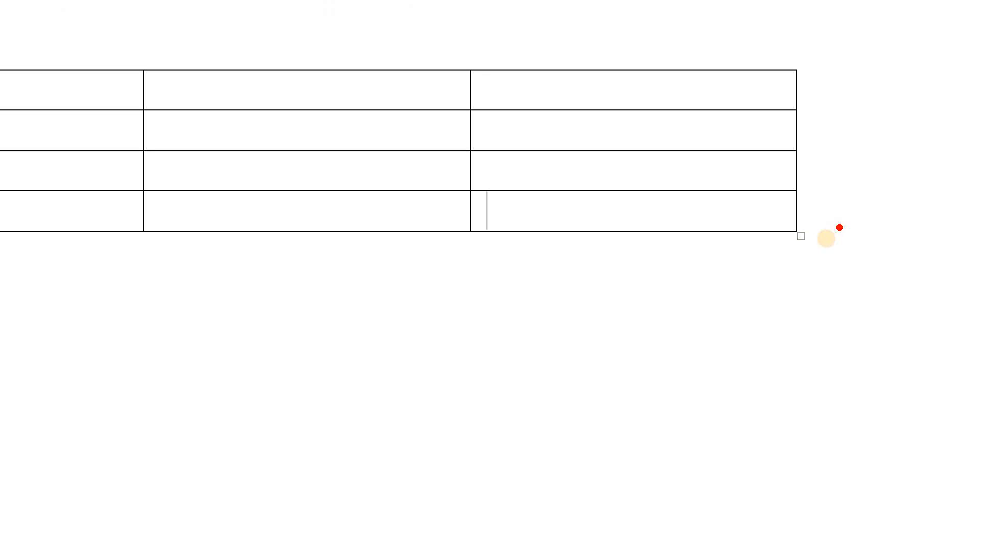
Step: Shrink the table from its bottom-right handle, then drag it to a narrower, taller size
mouse_move(809, 255)
left_mouse_down()
mouse_move(786, 221)
mouse_move(822, 236)
left_mouse_up()
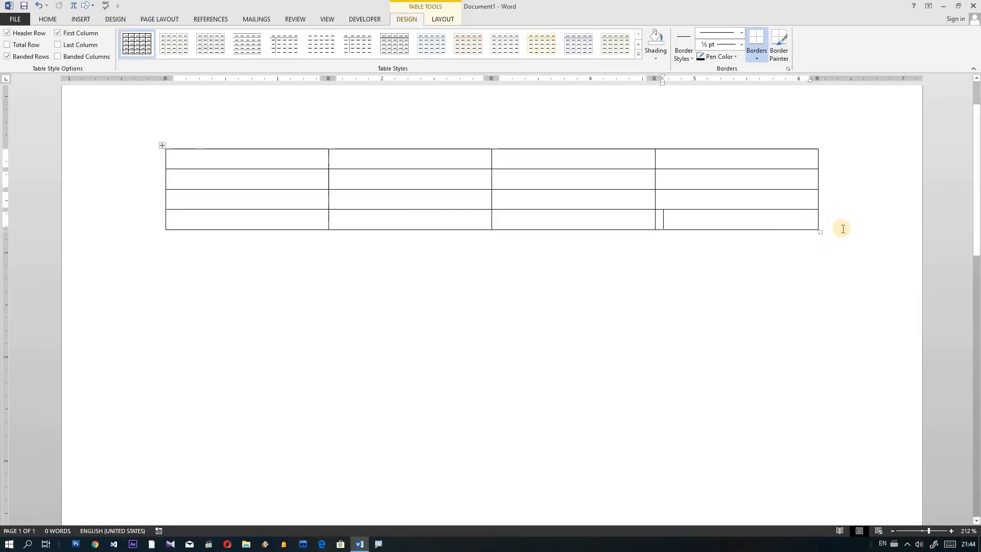
left_click_drag(821, 231, 339, 256)
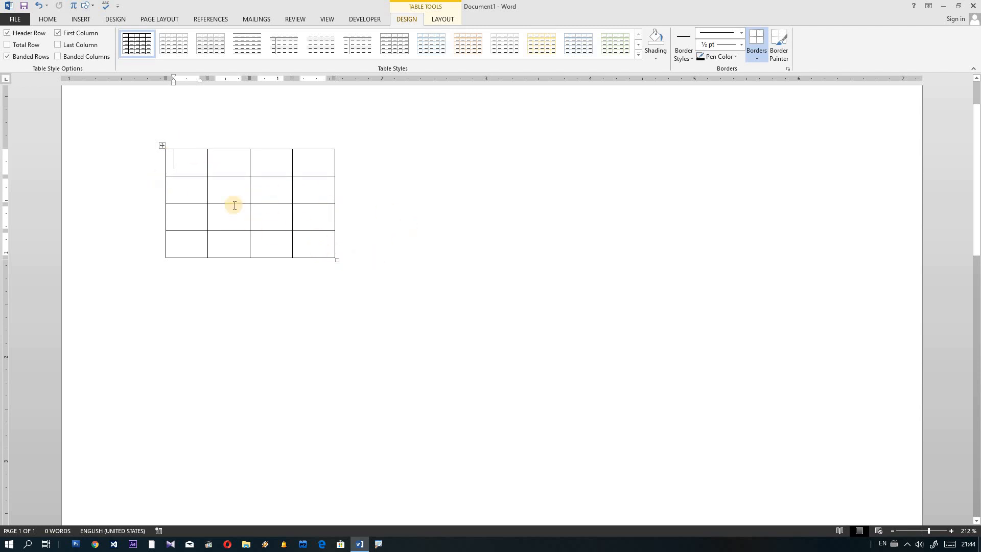
left_click_drag(337, 259, 618, 325)
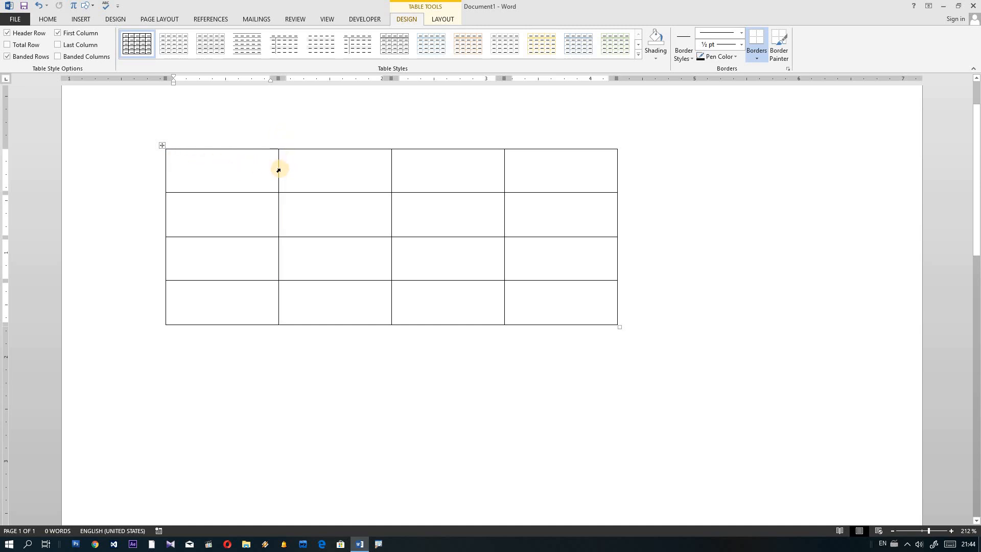
Step: Narrow the first column, widen the second, and balance the third and fourth column widths
left_click(279, 170)
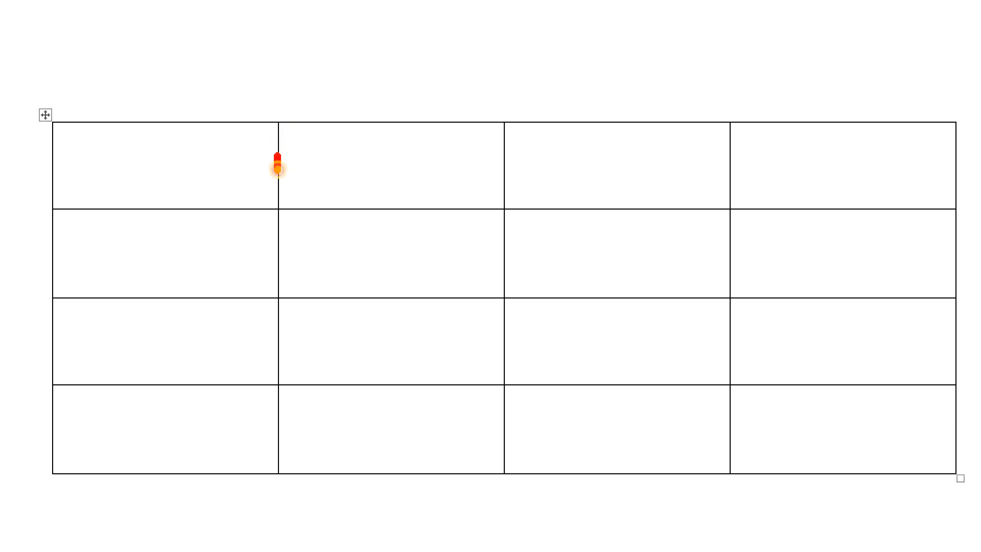
key("Escape")
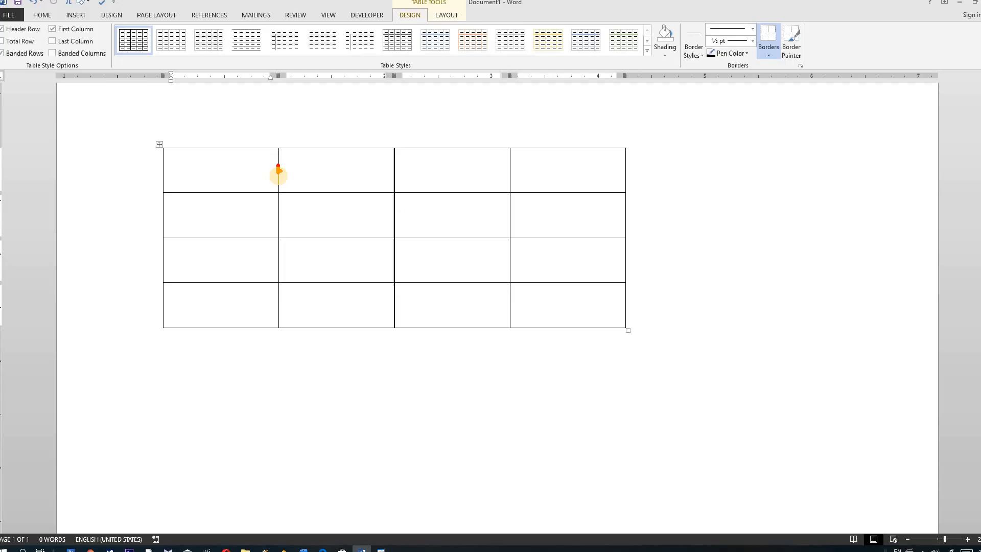
left_click_drag(279, 176, 217, 174)
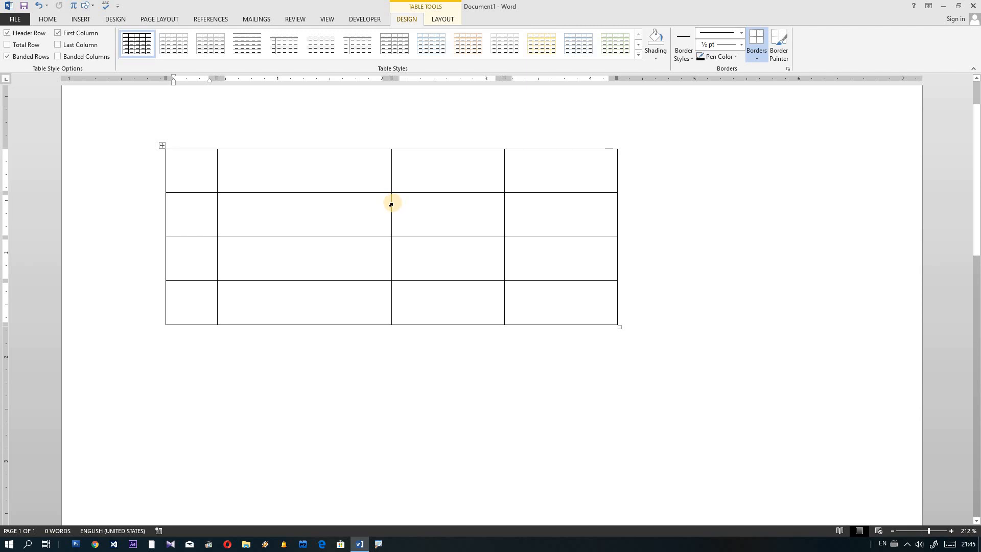
left_click_drag(390, 203, 448, 202)
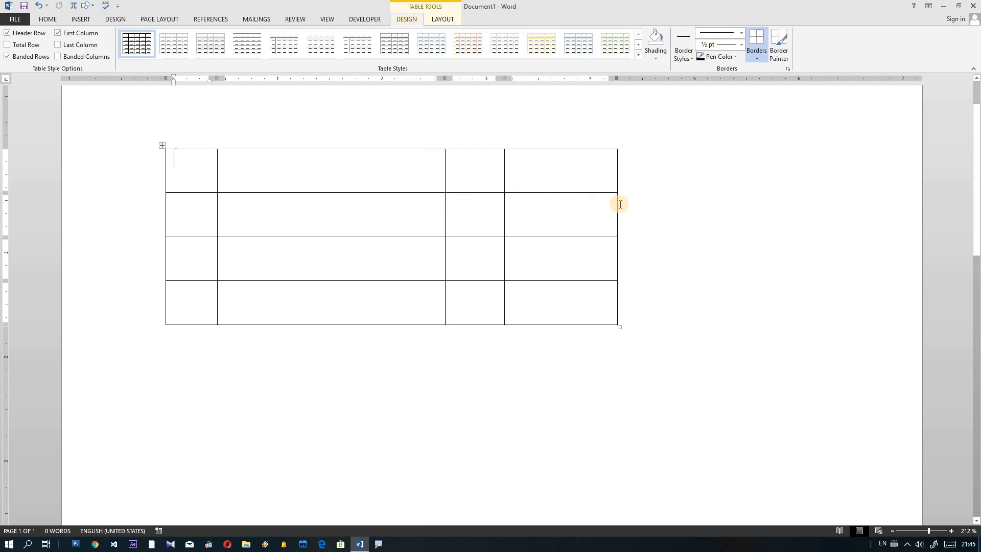
left_click_drag(614, 204, 555, 204)
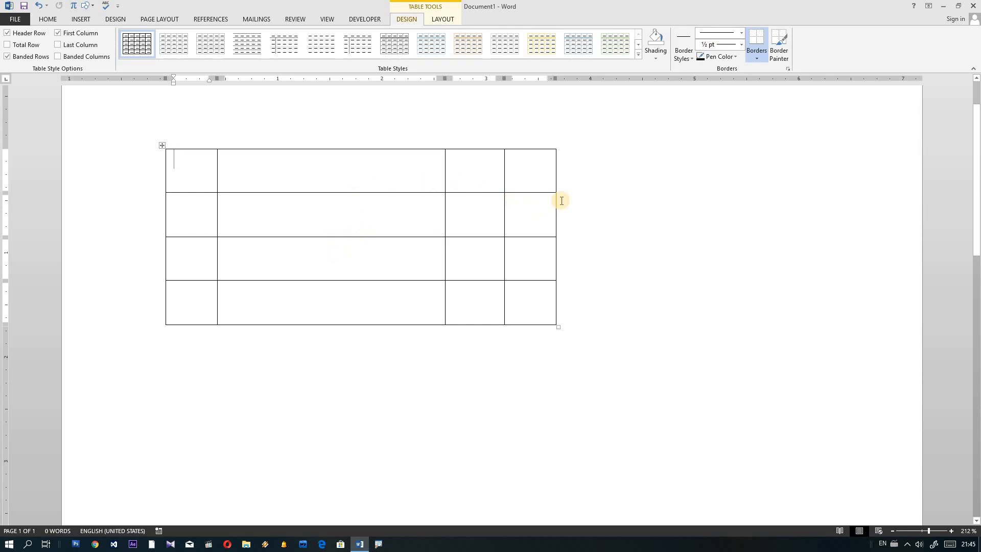
left_click_drag(555, 201, 588, 200)
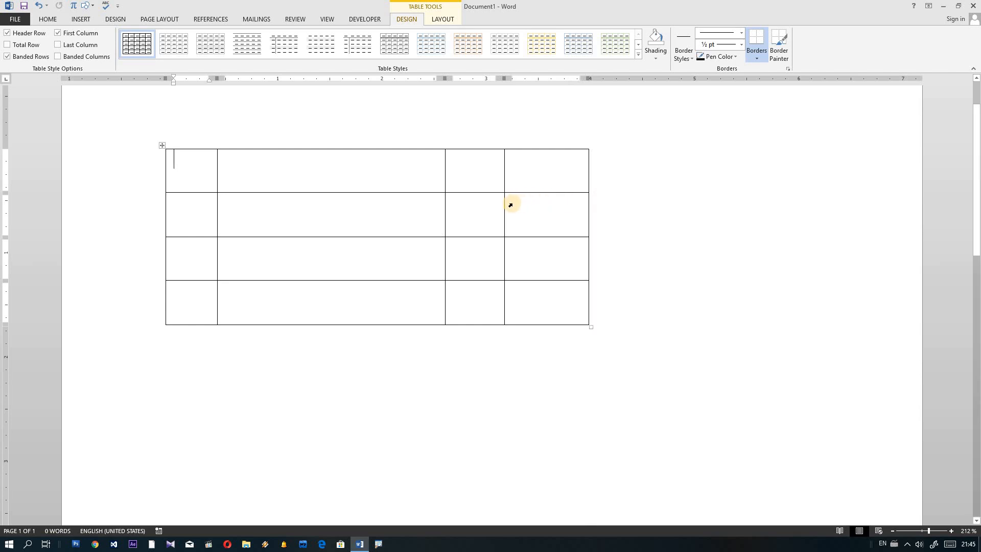
left_click_drag(503, 204, 518, 204)
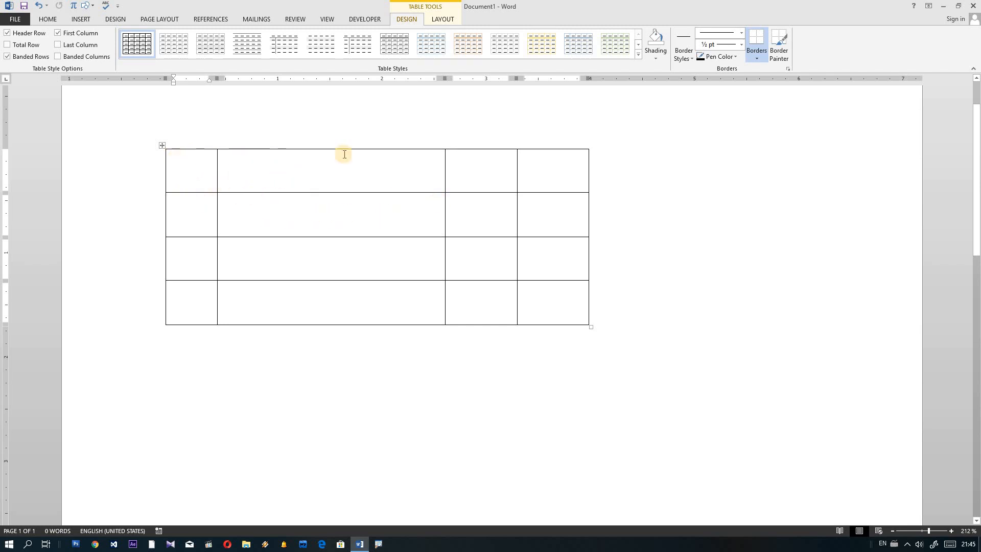
Step: Select the whole table and set its font to Saw cfcr000 at size 16
left_click(164, 147)
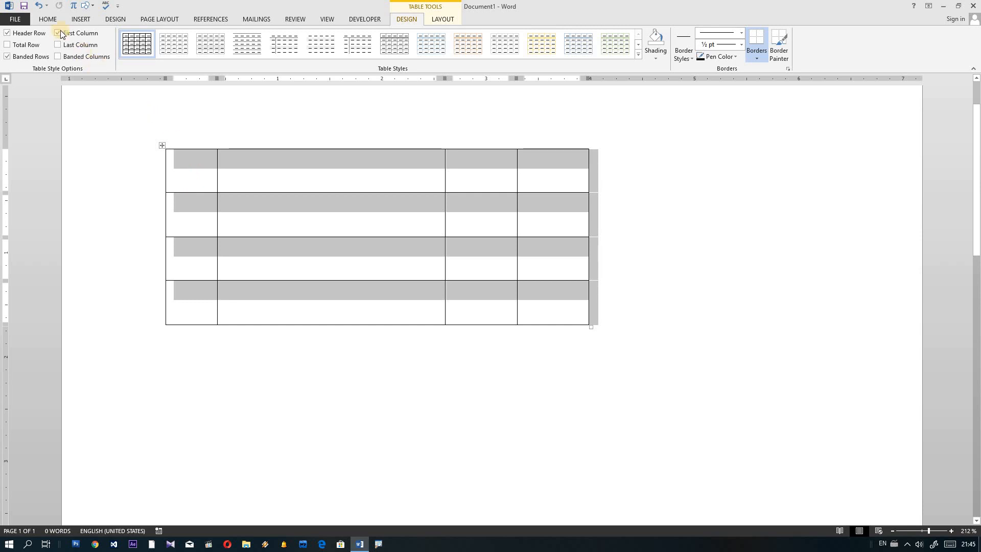
left_click(48, 19)
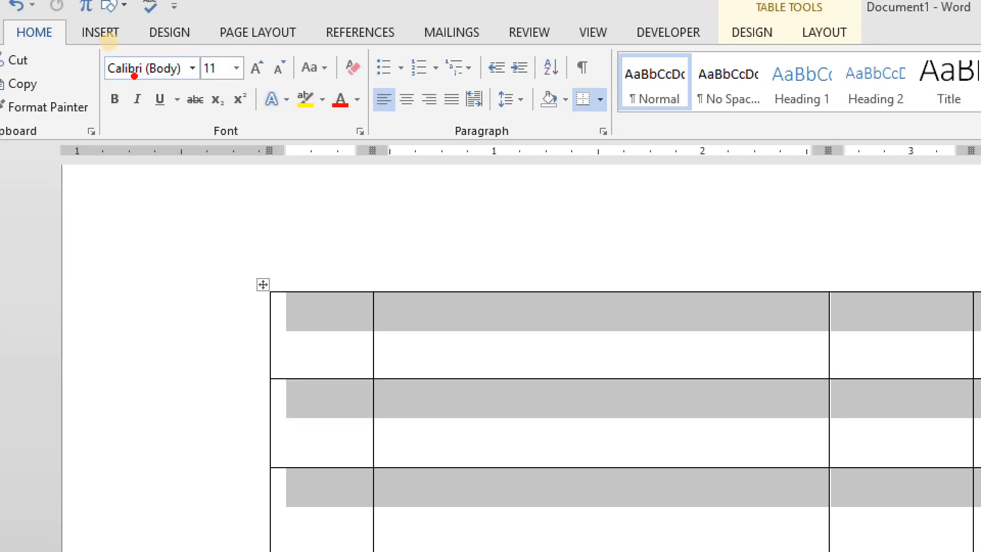
mouse_move(134, 76)
left_mouse_down()
mouse_move(110, 84)
mouse_move(194, 40)
mouse_move(90, 85)
left_mouse_up()
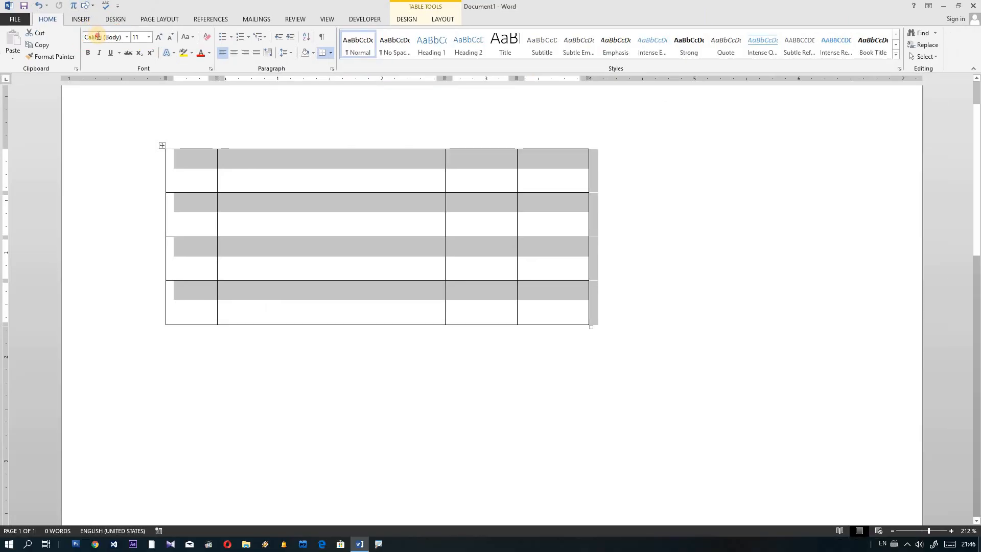
left_click(150, 74)
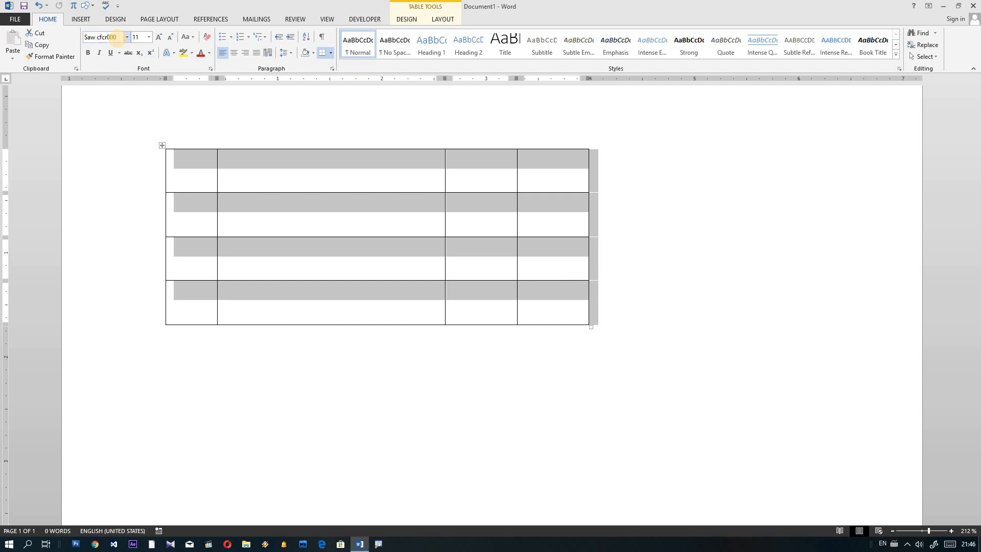
key("Return")
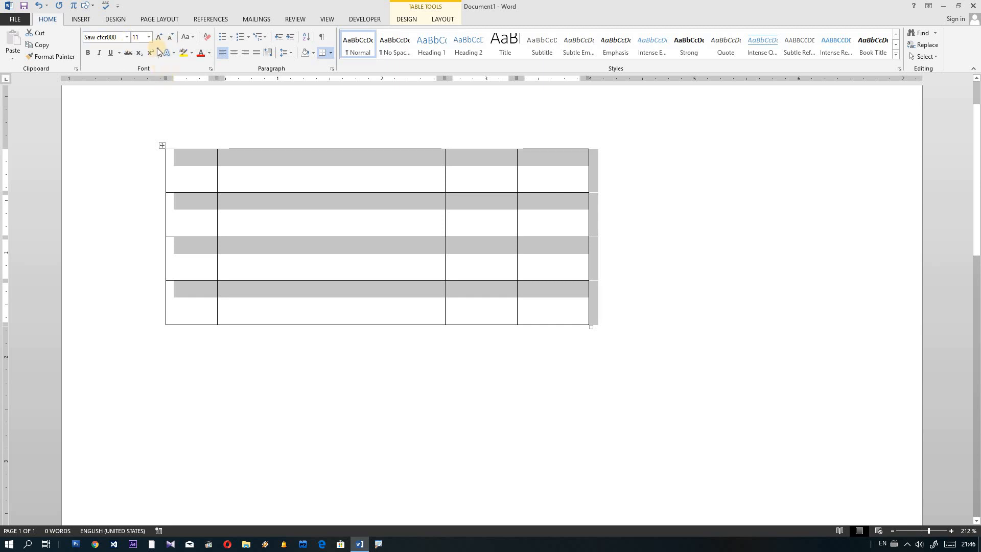
left_click(150, 38)
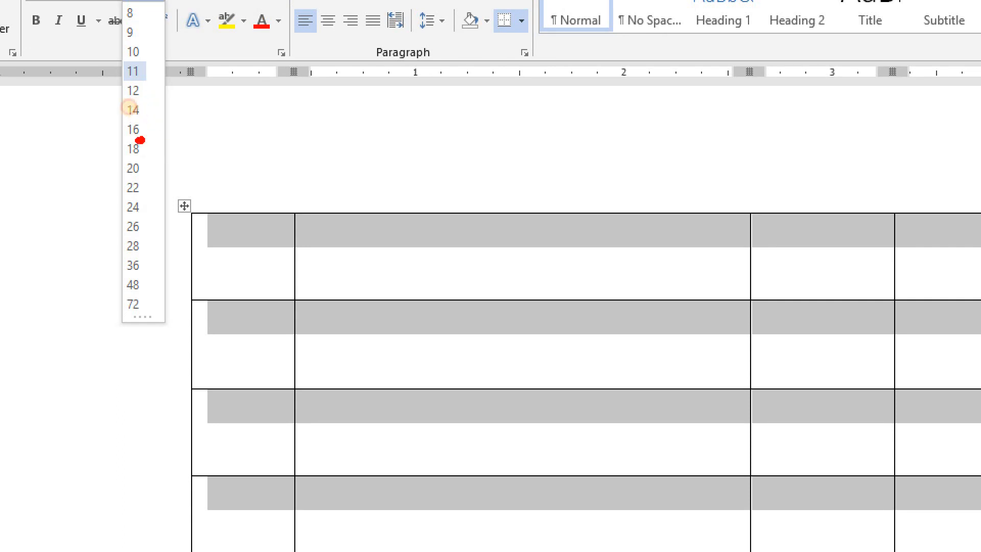
key("Escape")
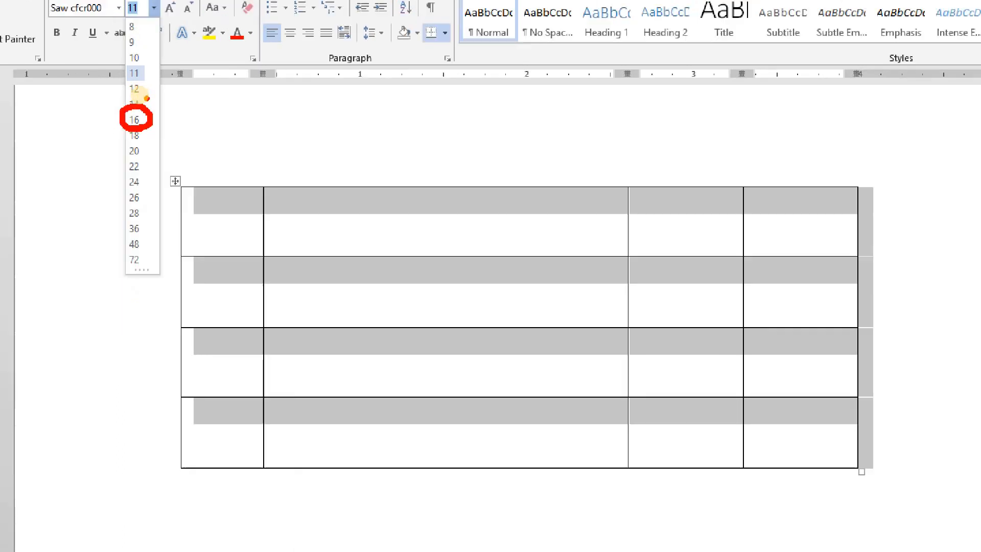
left_click(148, 38)
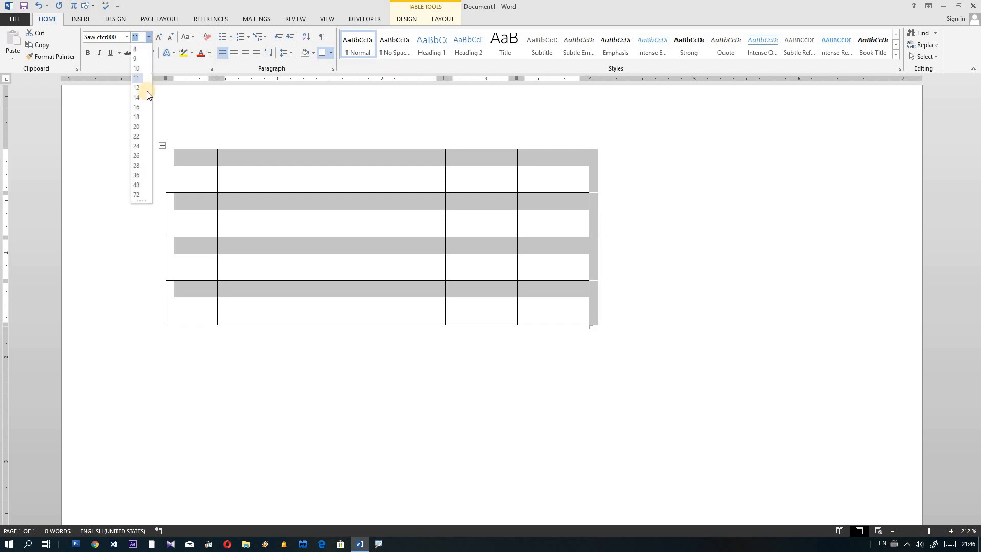
left_click(137, 106)
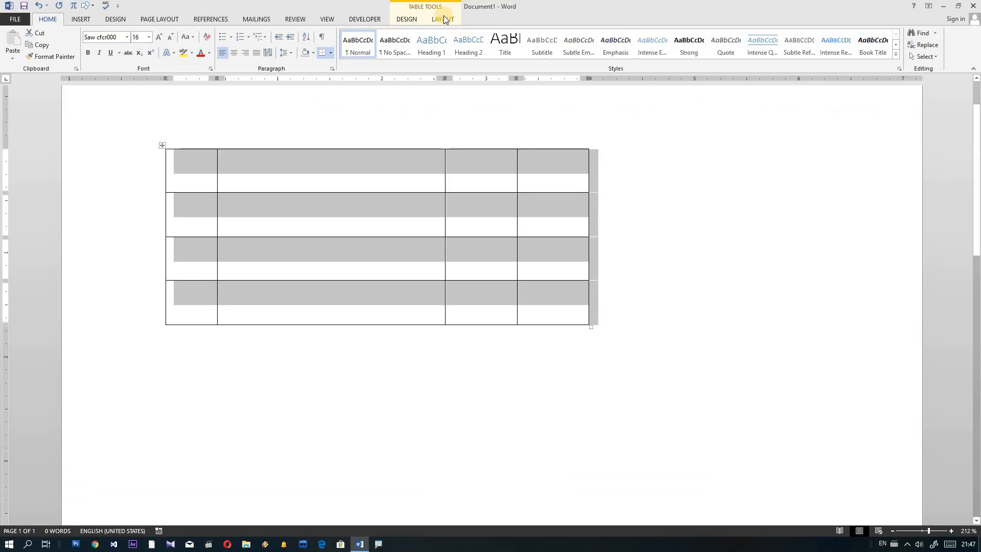
Step: Apply Align Center to all table cells from the Table Tools Layout alignment group
left_click(444, 20)
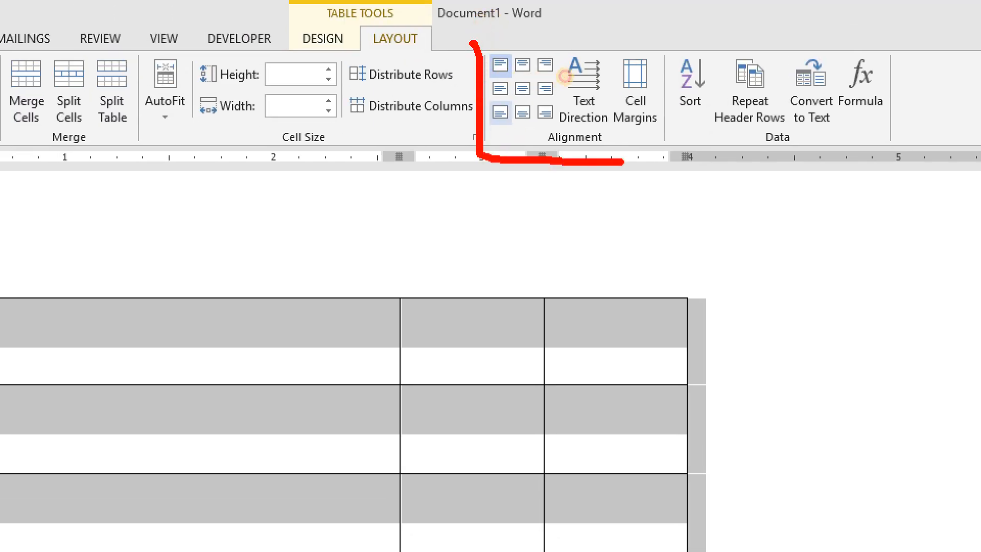
left_click_drag(476, 37, 460, 37)
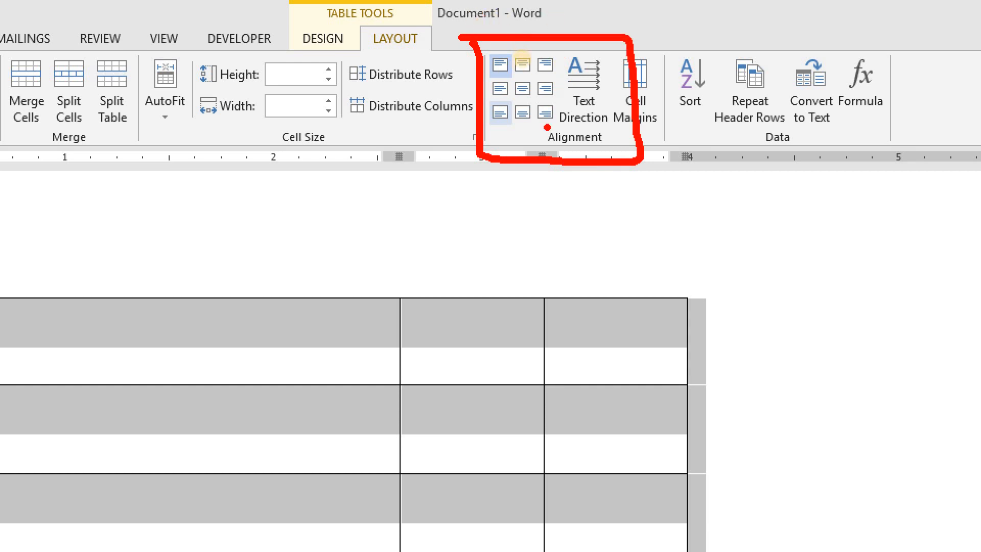
left_click_drag(560, 43, 563, 119)
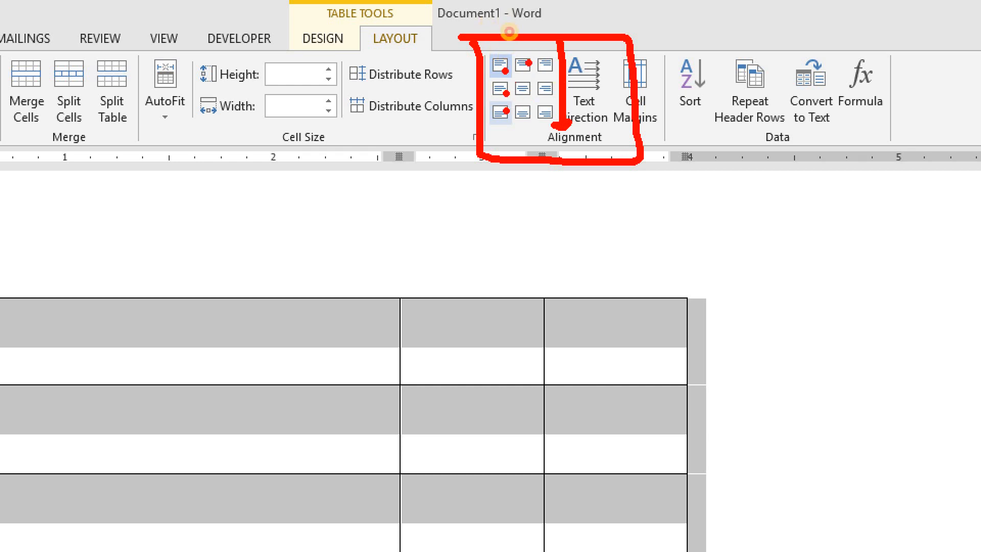
left_click(525, 94)
left_click(543, 63)
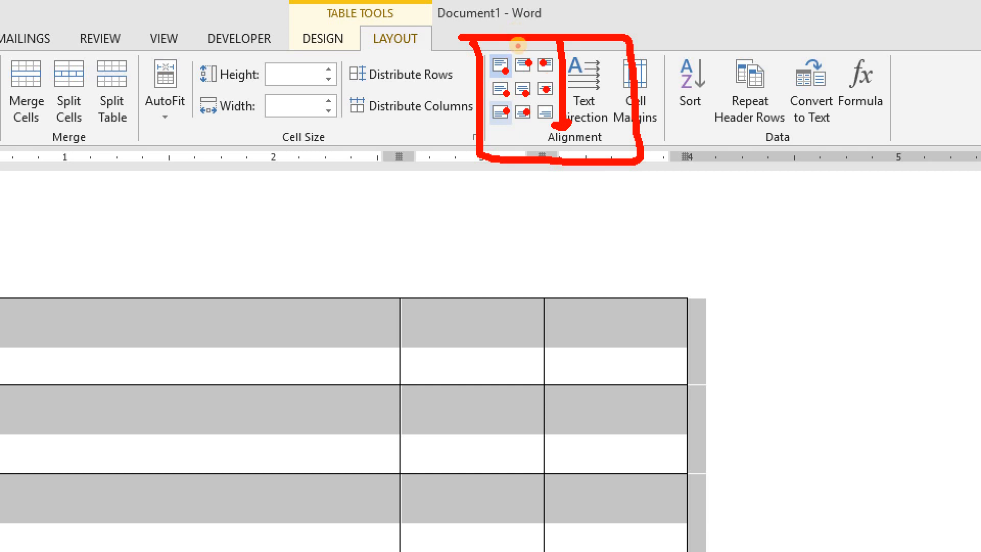
left_click(546, 92)
left_click(548, 117)
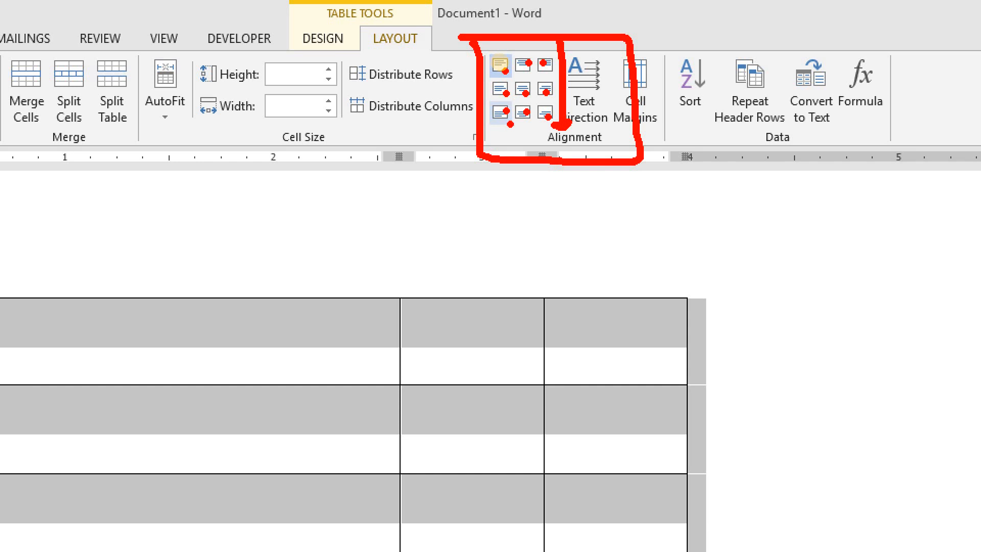
key("Escape")
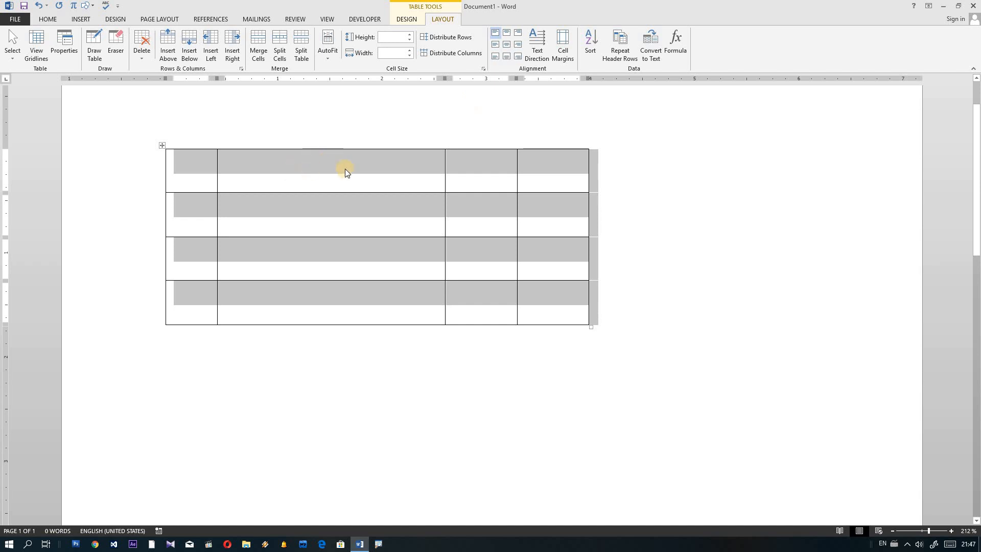
left_click(504, 48)
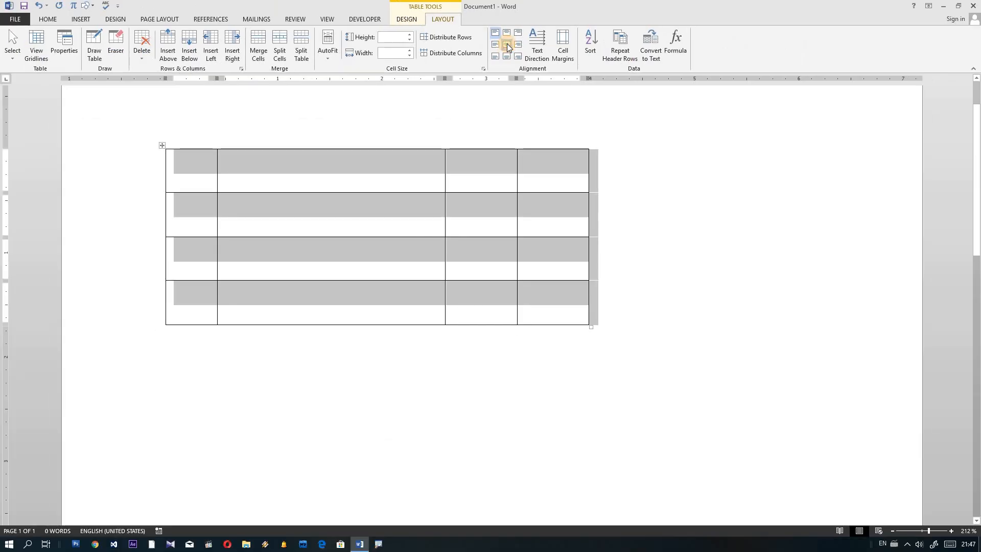
left_click(507, 47)
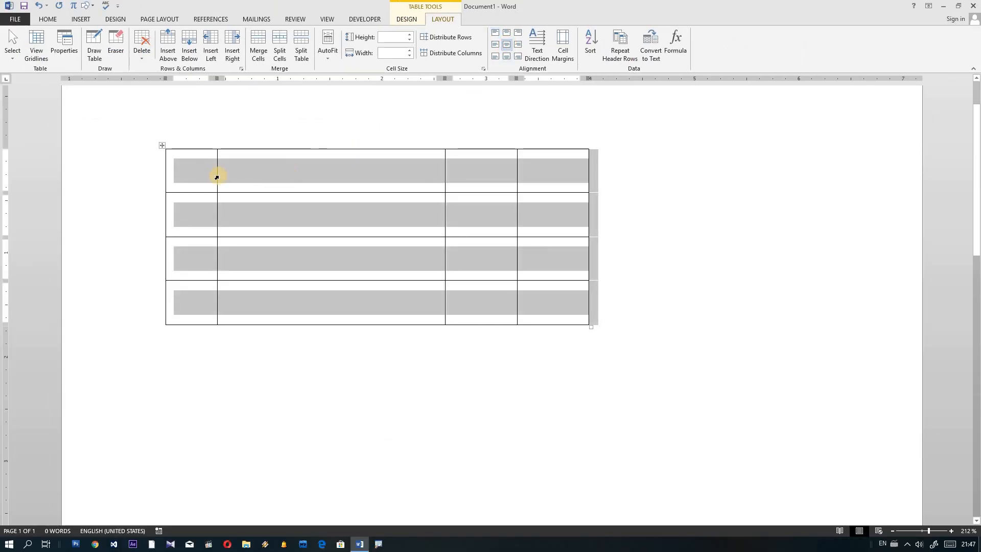
Step: Check the centring across several cells, then type the heading 'နါဂံၢ်' in the first cell
left_click(197, 173)
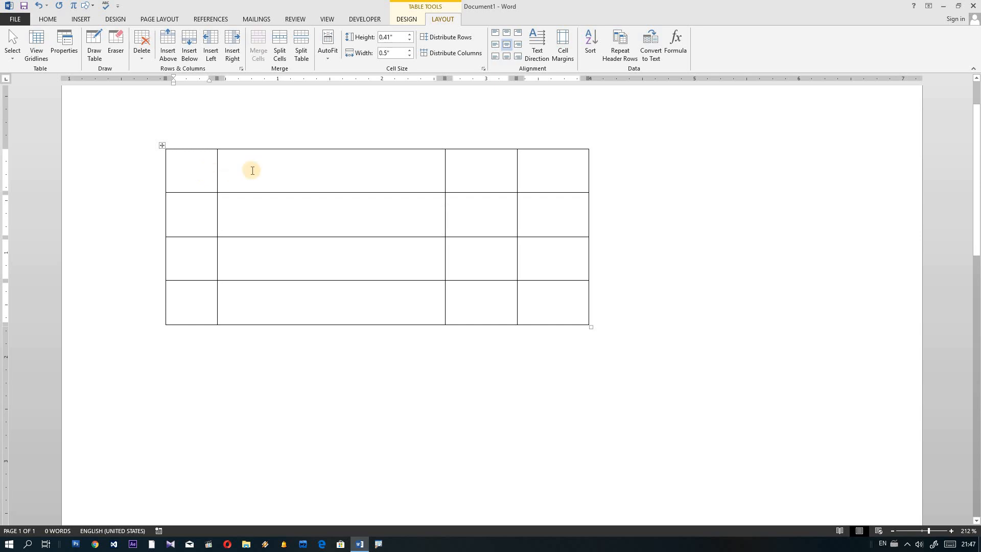
left_click(319, 173)
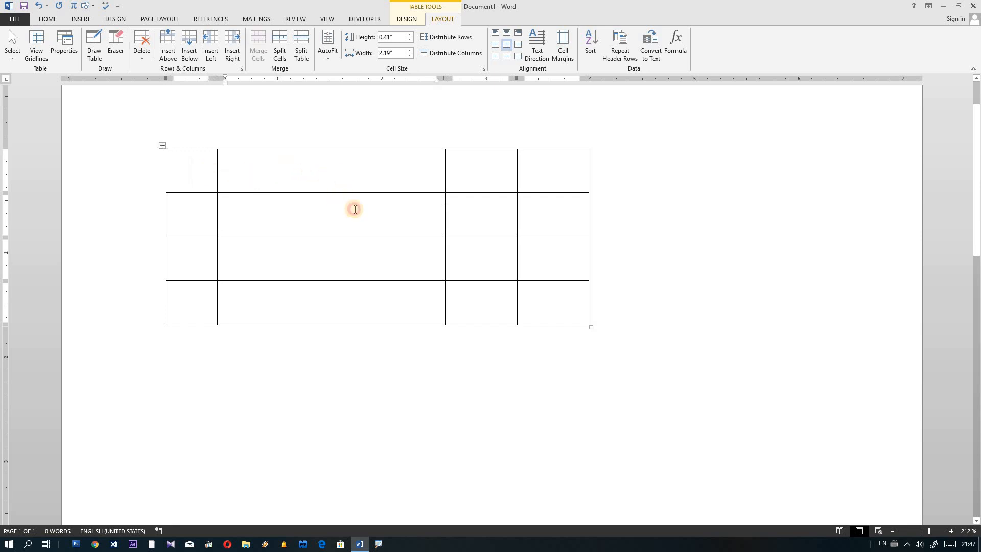
left_click(352, 208)
left_click(462, 172)
left_click(504, 201)
left_click(556, 214)
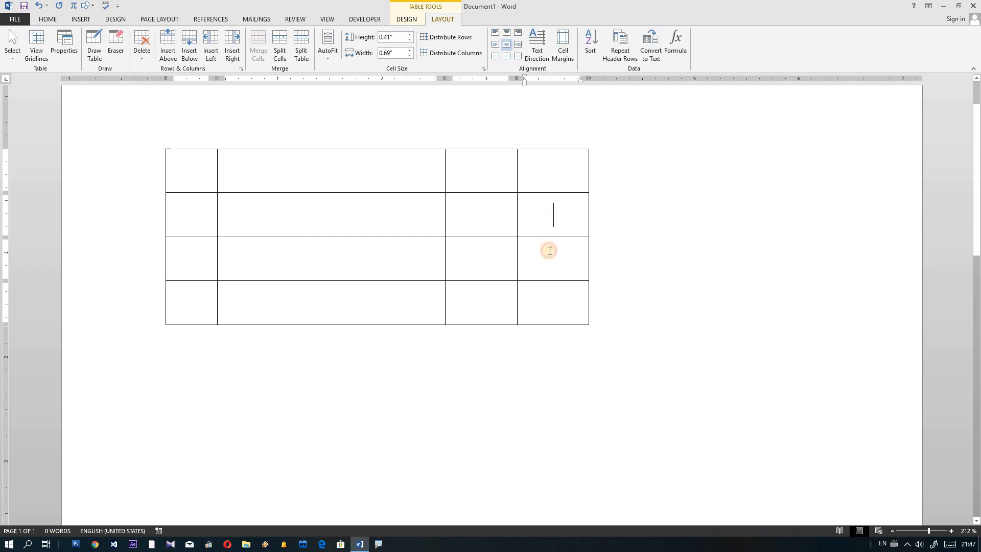
left_click(549, 250)
left_click(501, 261)
left_click(196, 257)
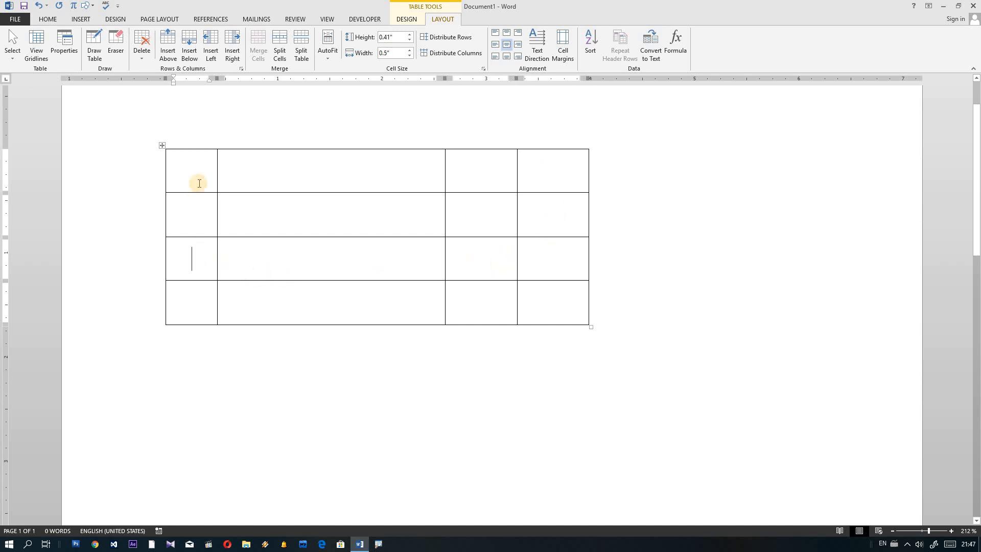
left_click(199, 176)
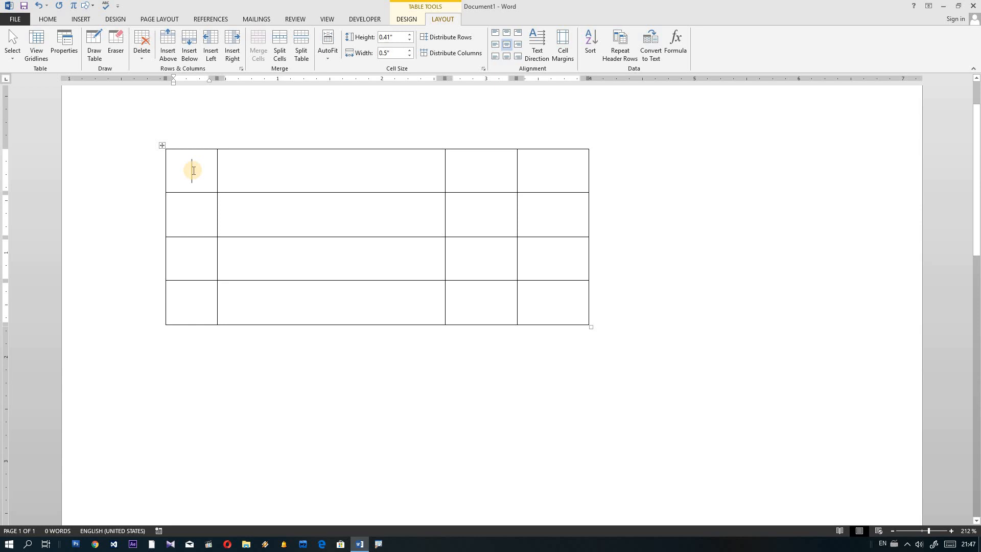
type("နံ")
key("BackSpace")
key("BackSpace")
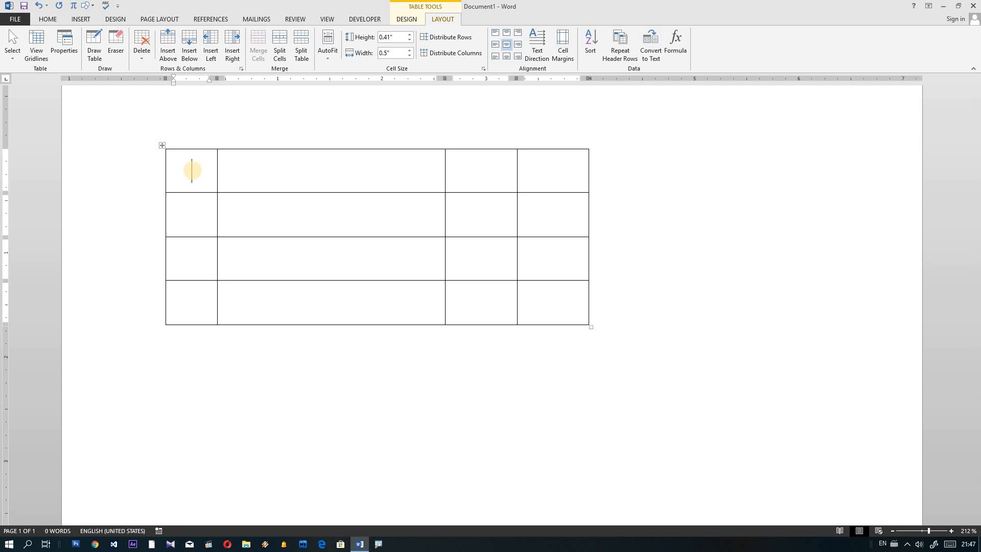
type("နါဂံၢ်")
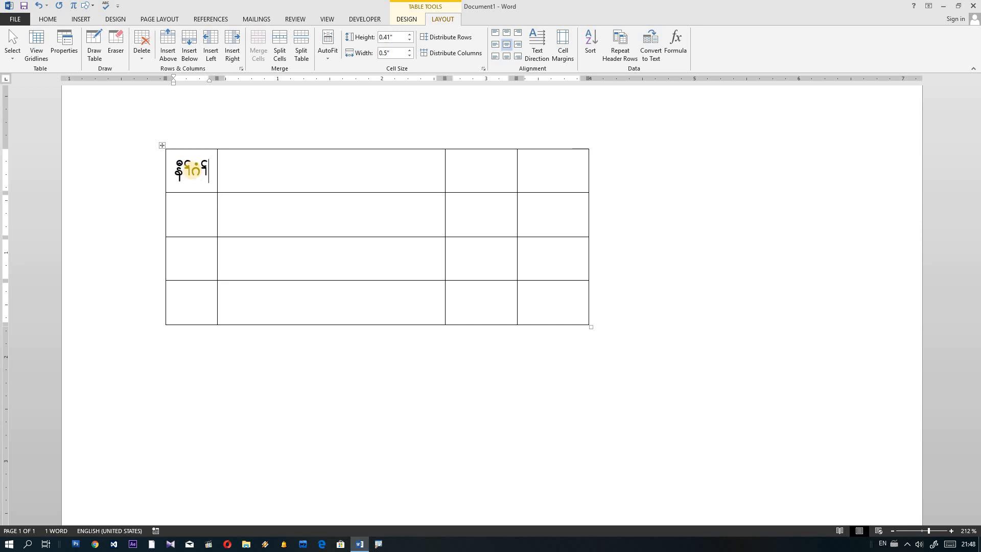
Step: Type the headings 'မတိ' in the second header cell and 'က' in the fourth
left_click(309, 172)
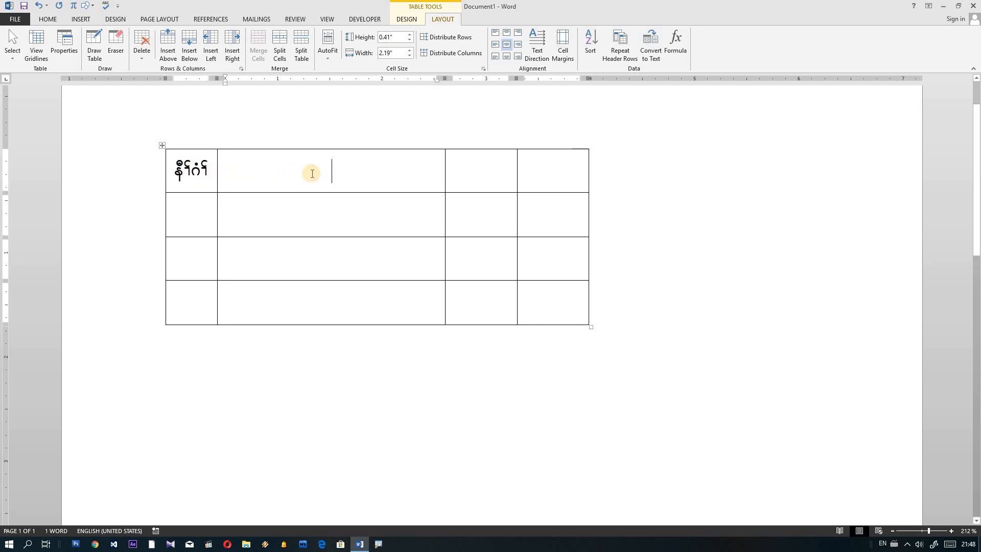
type("မံၤ")
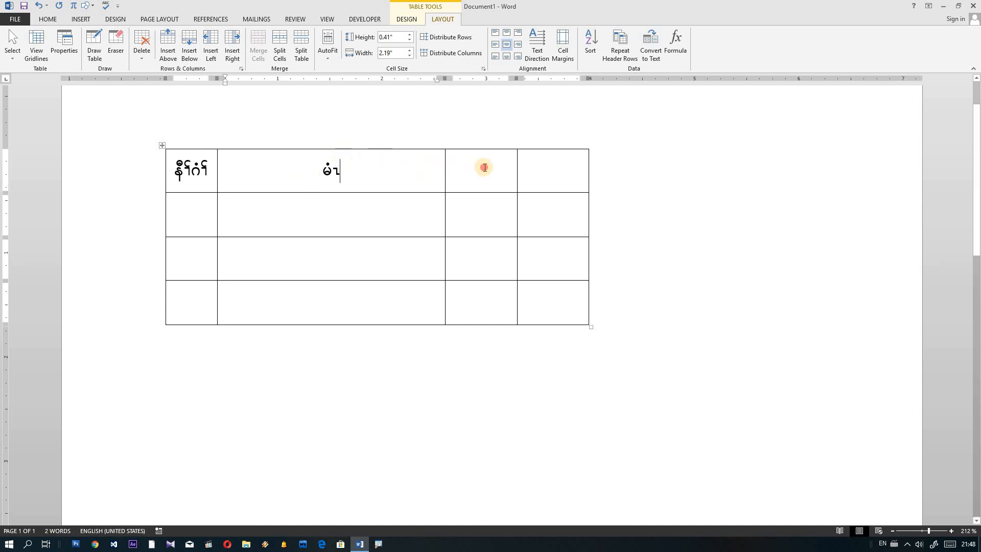
type("တိ႔")
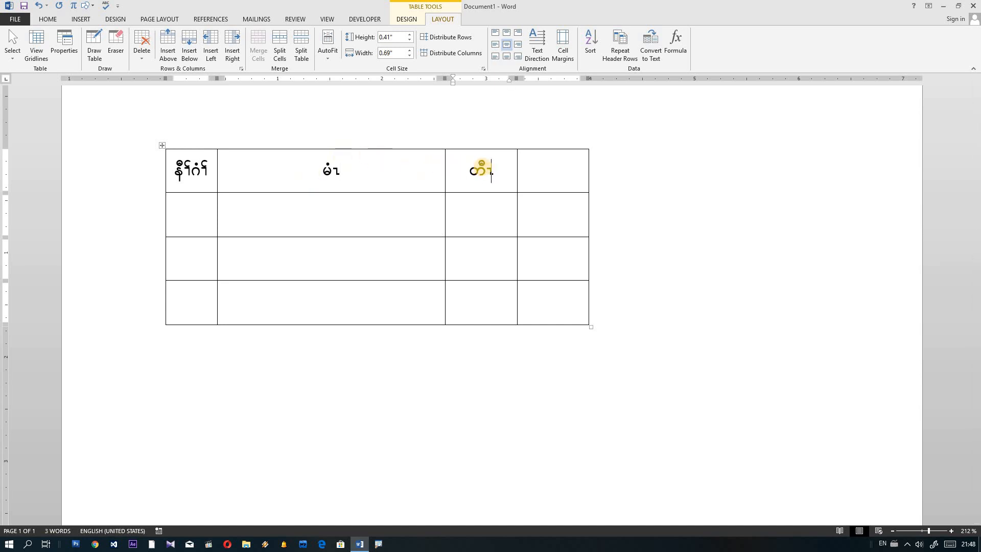
left_click(546, 169)
type("ကို")
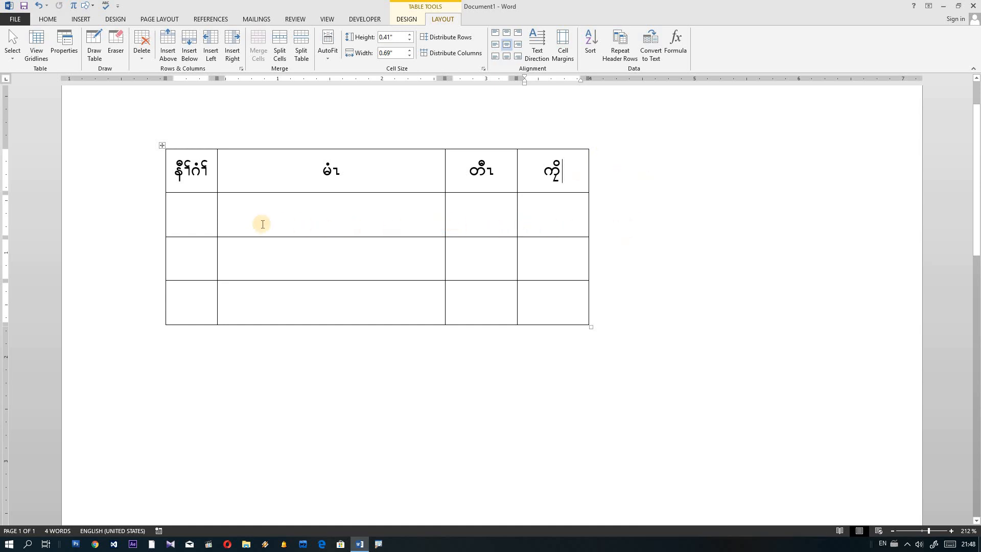
left_click(341, 218)
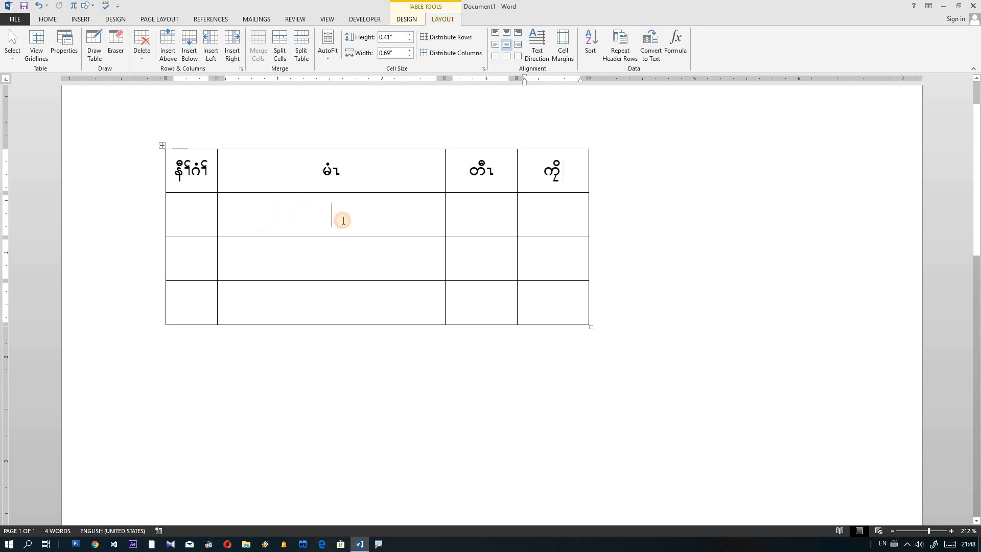
Step: Number rows 2–4 with ၁, ၂ and ၃ in the first column
left_click(190, 216)
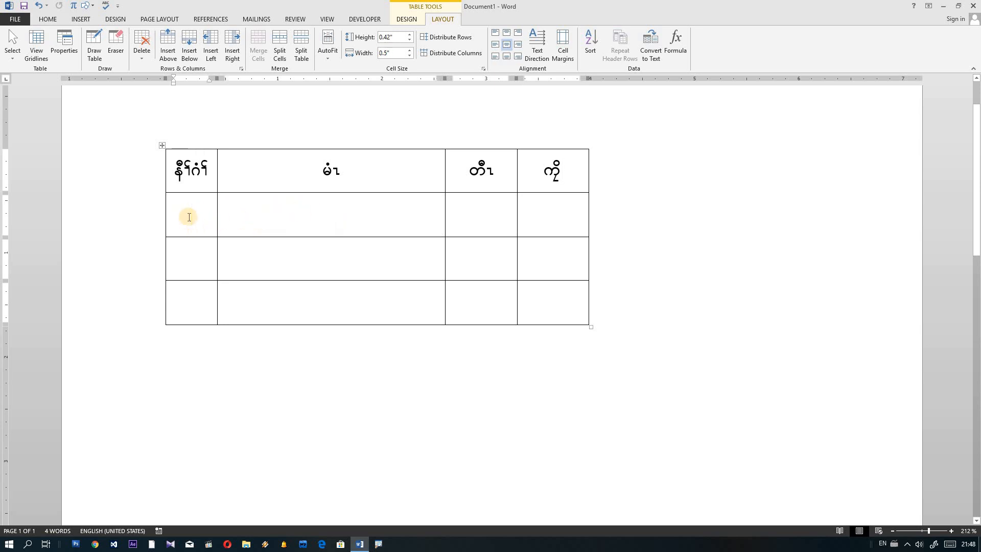
type("၁")
left_click(193, 252)
type("၂")
left_click(204, 294)
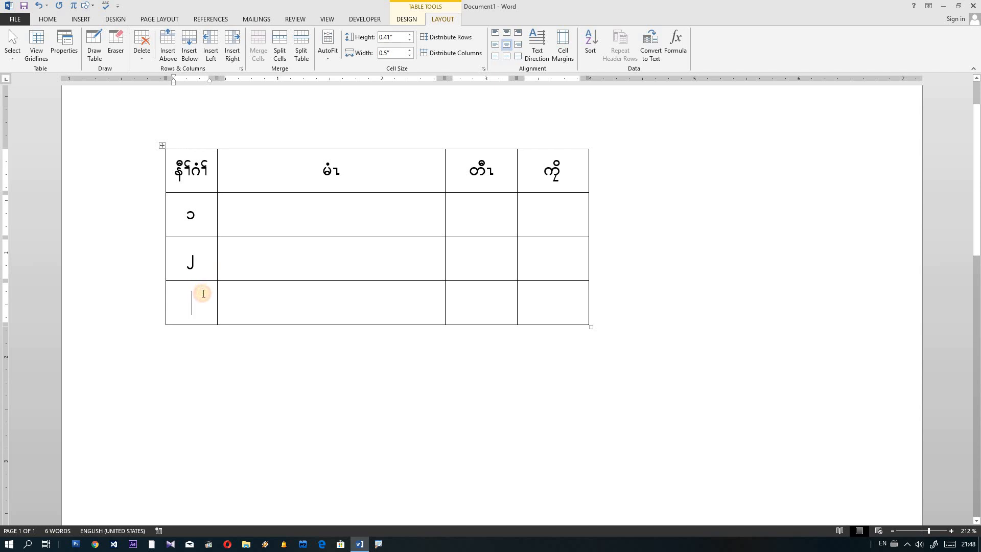
type("၃")
Step: Select the three numbered cells in the first column
left_click(224, 249)
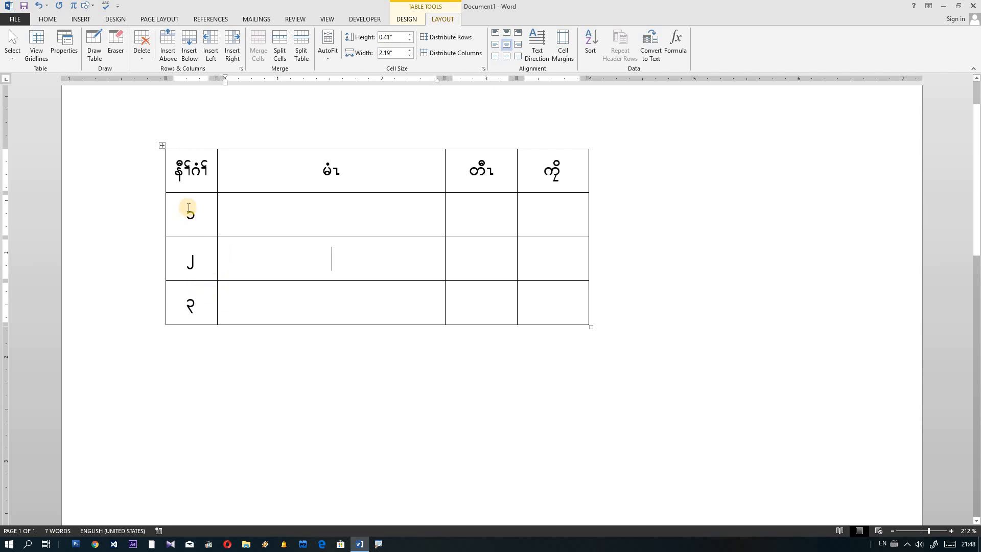
left_click_drag(183, 211, 193, 263)
left_click(194, 294)
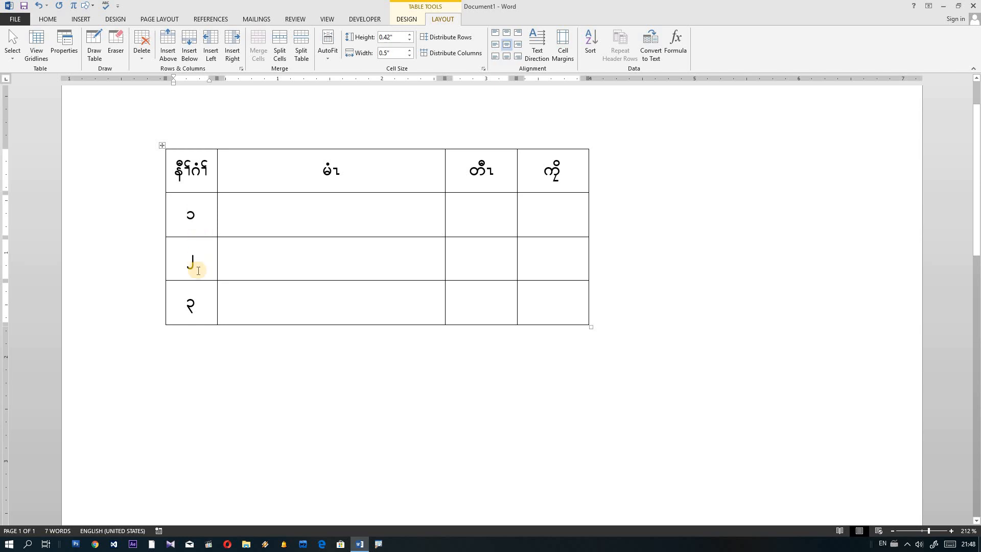
left_click_drag(191, 215, 191, 306)
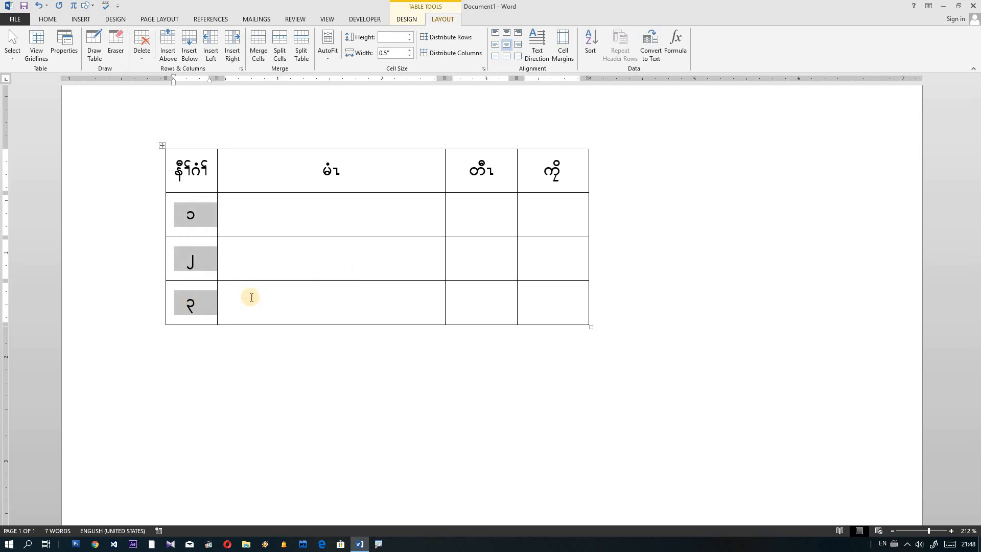
Step: Clear the hand-typed row numbers and apply 1. 2. 3. numbering to the first-column cells
key("Delete")
left_click_drag(182, 204, 195, 312)
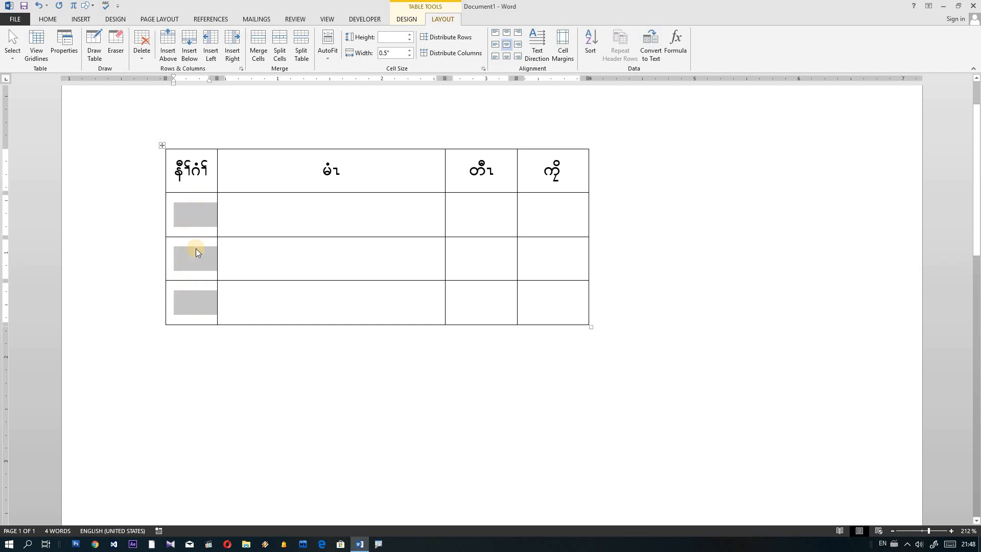
left_click(48, 20)
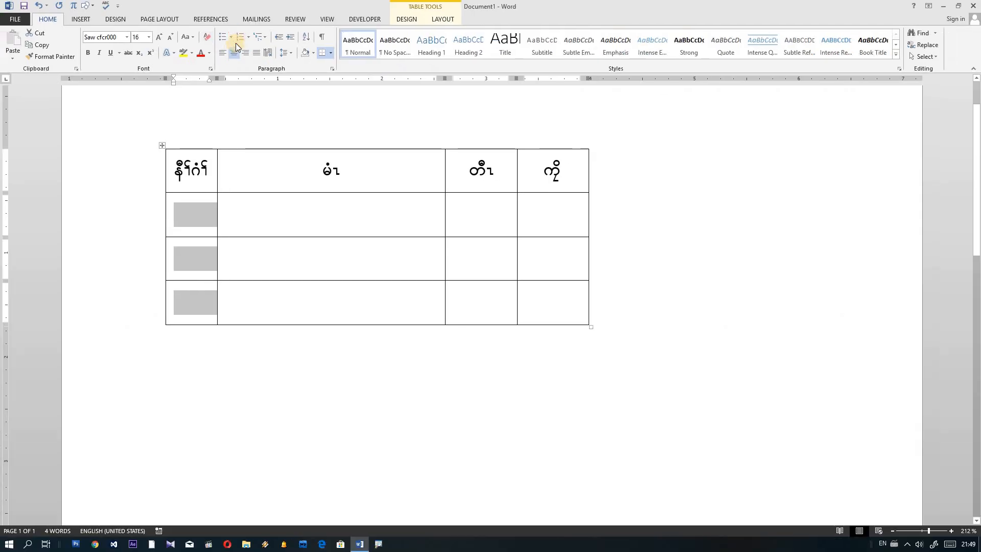
left_click(250, 38)
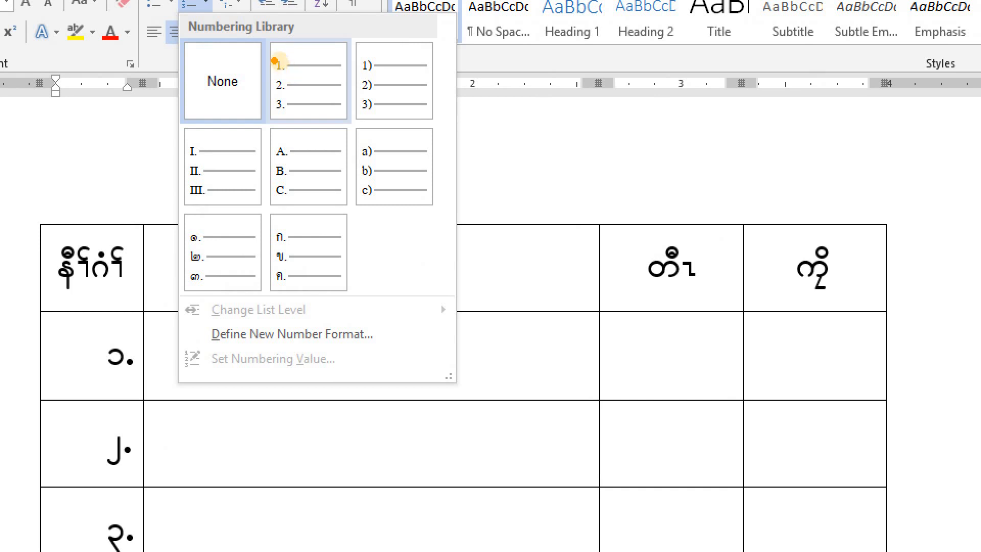
mouse_move(269, 49)
left_mouse_down()
mouse_move(301, 110)
mouse_move(368, 69)
mouse_move(244, 74)
left_mouse_up()
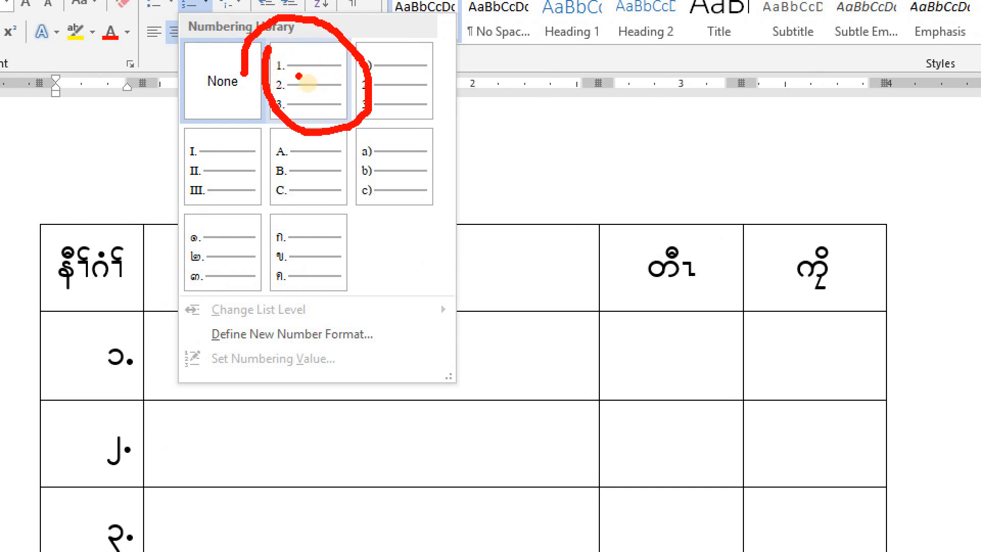
key("Escape")
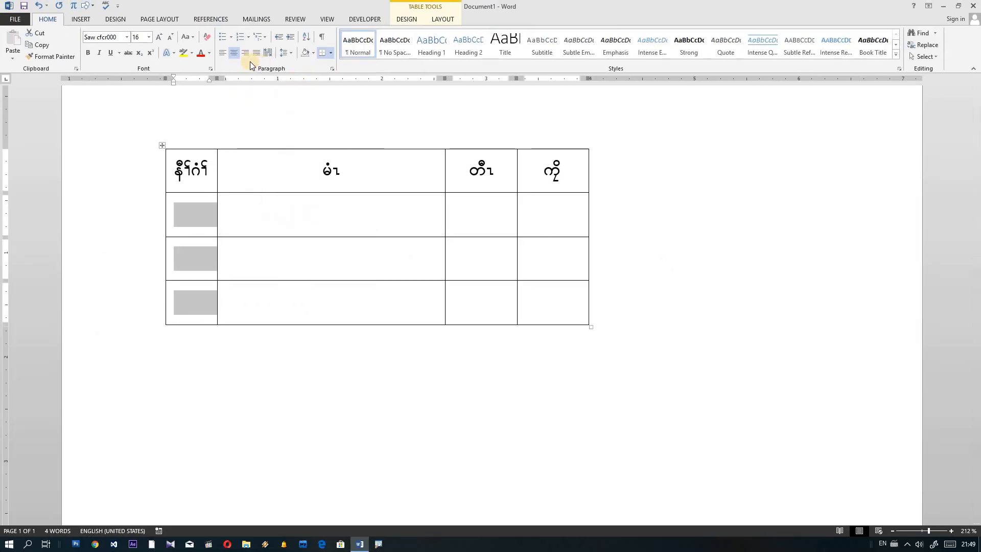
left_click(248, 37)
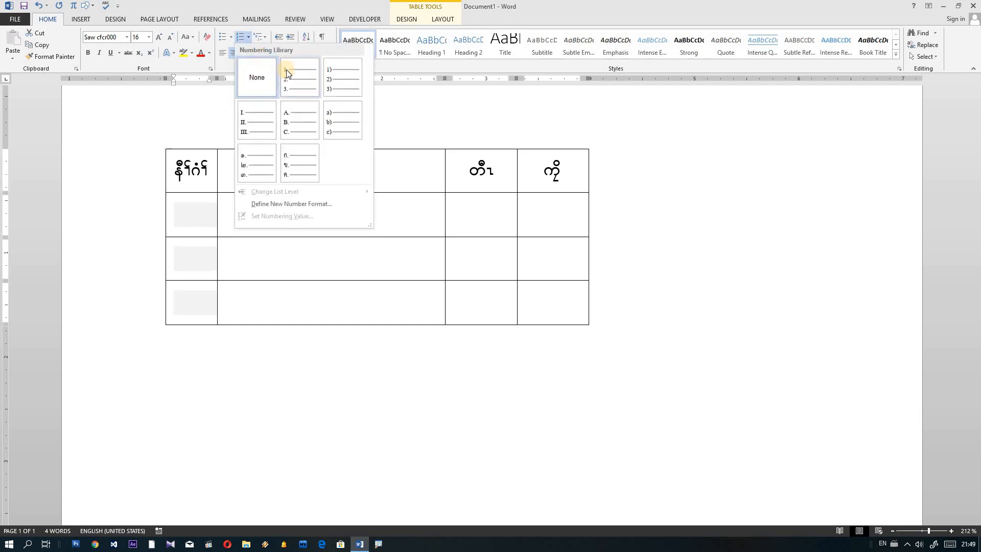
left_click(286, 74)
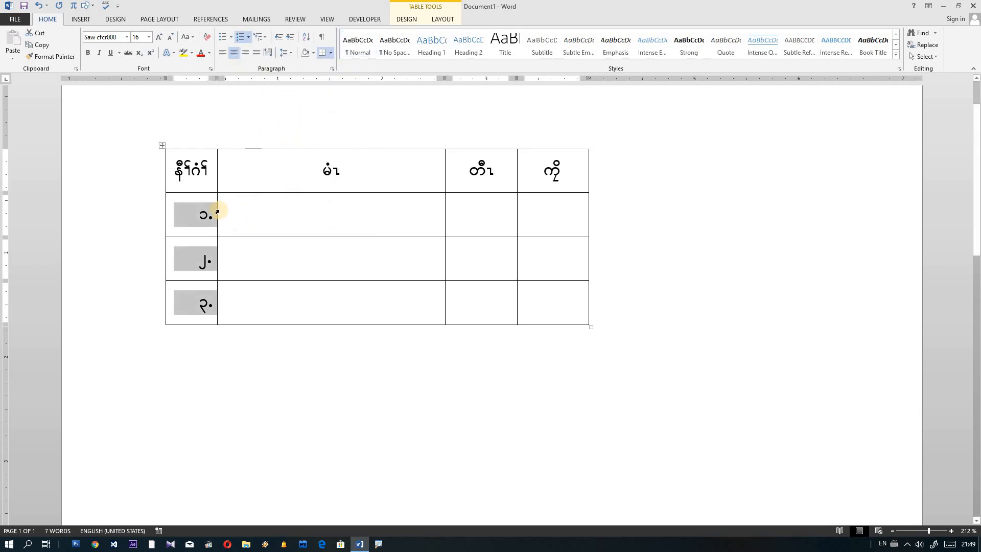
Step: Adjust the numbered first-column cells, then place the caret in the first row's name cell
key("ctrl+1")
left_click(199, 225)
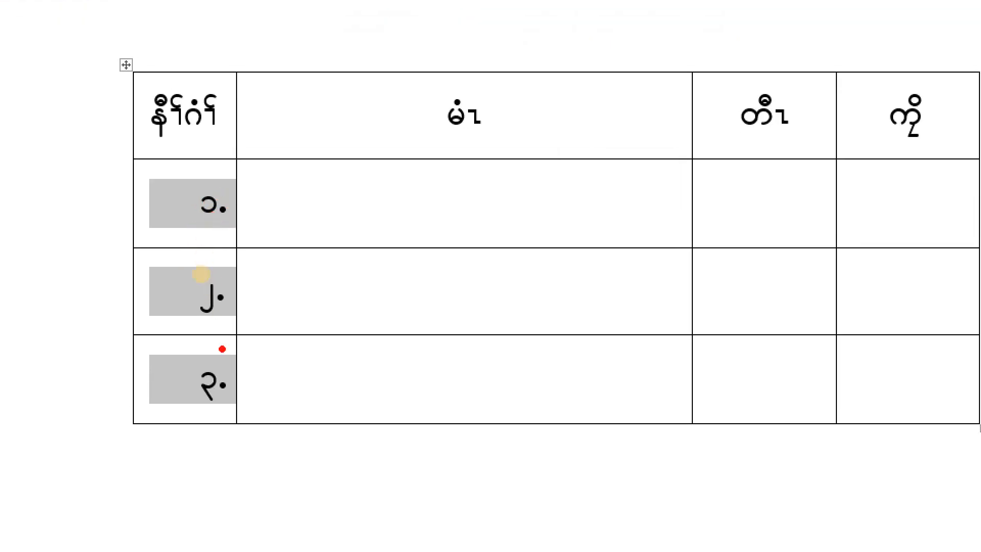
mouse_move(220, 317)
left_mouse_down()
mouse_move(234, 269)
mouse_move(240, 302)
left_mouse_up()
mouse_move(218, 413)
left_mouse_down()
mouse_move(267, 380)
mouse_move(225, 388)
left_mouse_up()
mouse_move(210, 219)
left_mouse_down()
mouse_move(161, 203)
mouse_move(236, 198)
mouse_move(236, 216)
left_mouse_up()
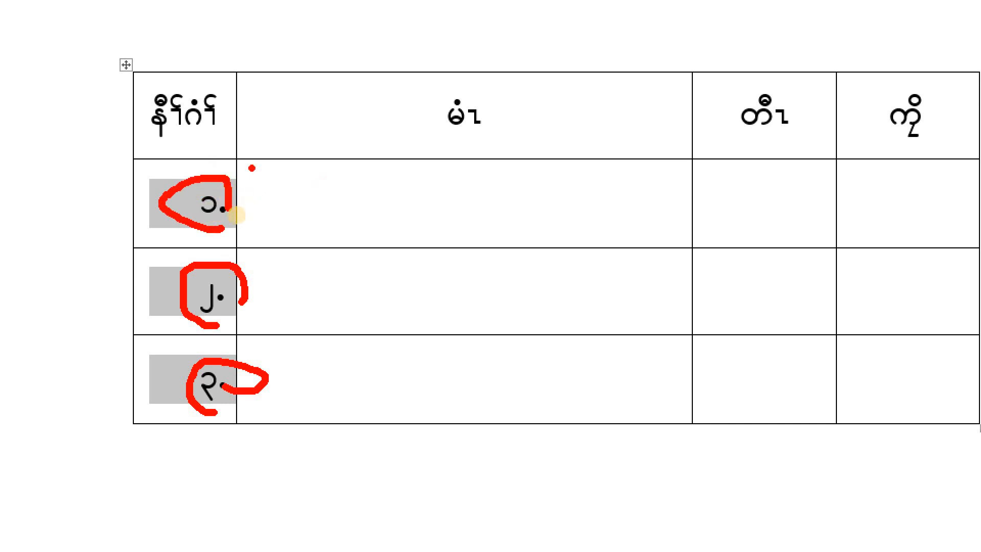
key("Escape")
left_click(268, 222)
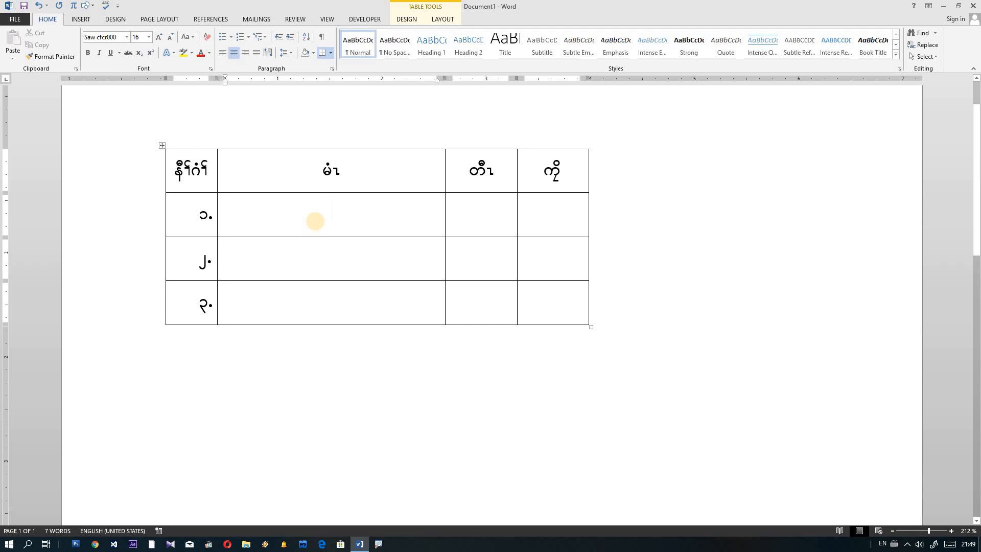
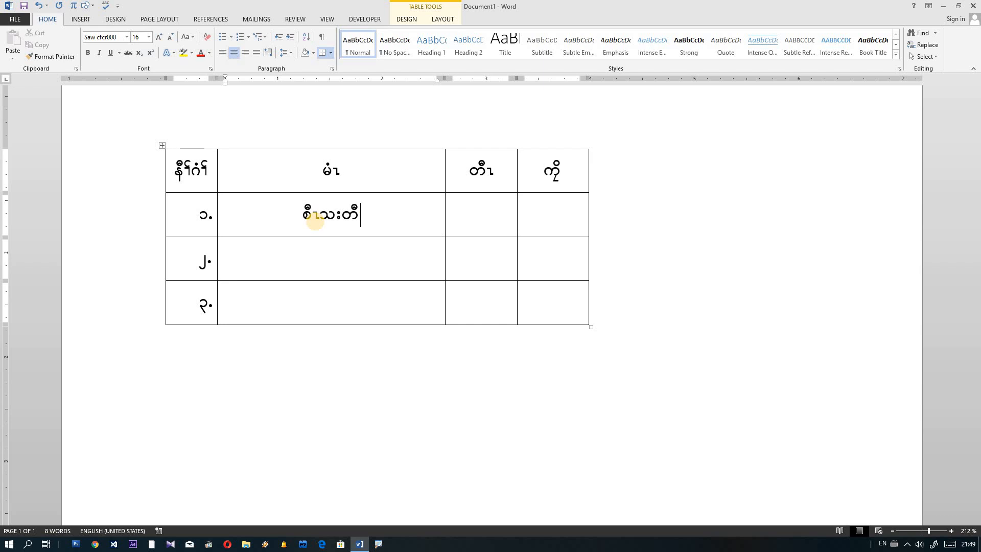
left_click(318, 253)
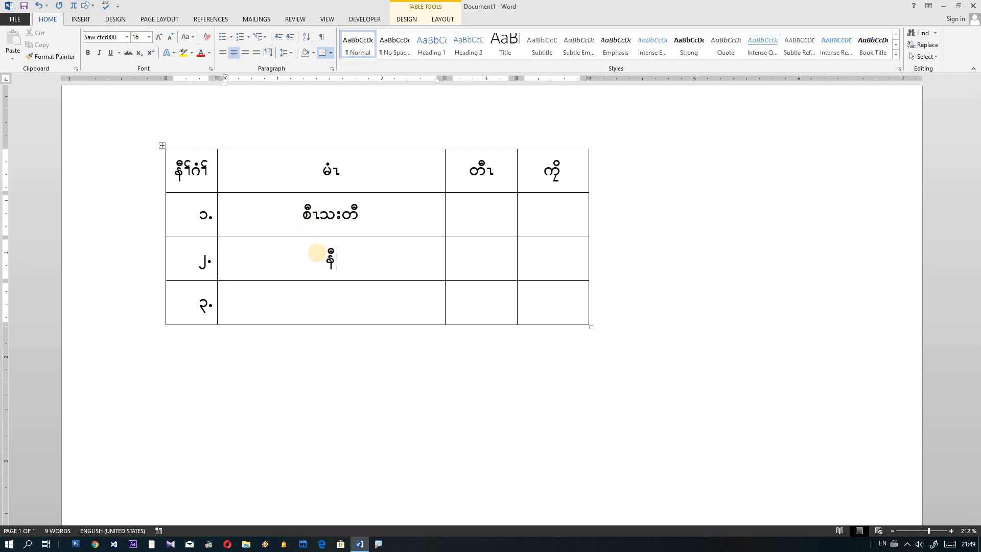
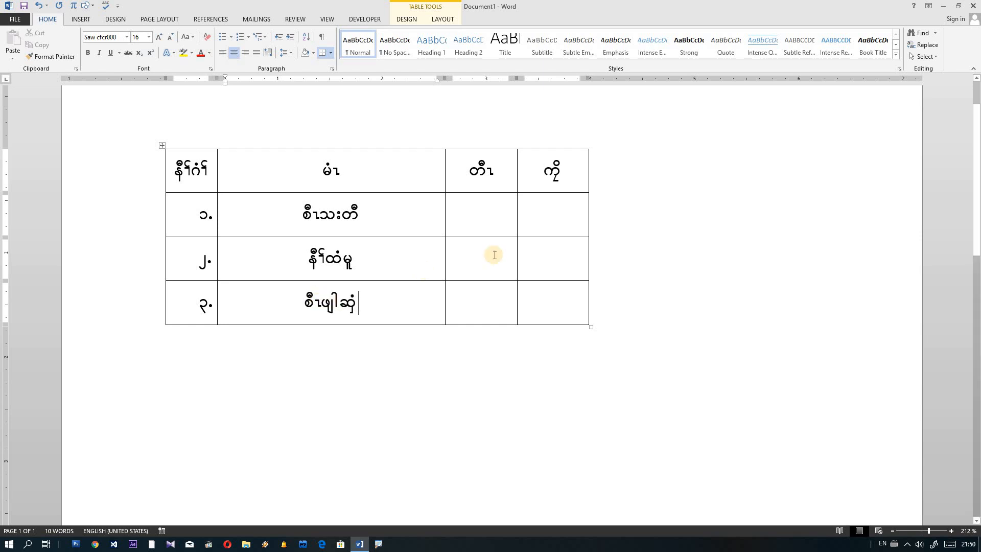
left_click(298, 221)
left_click(305, 211)
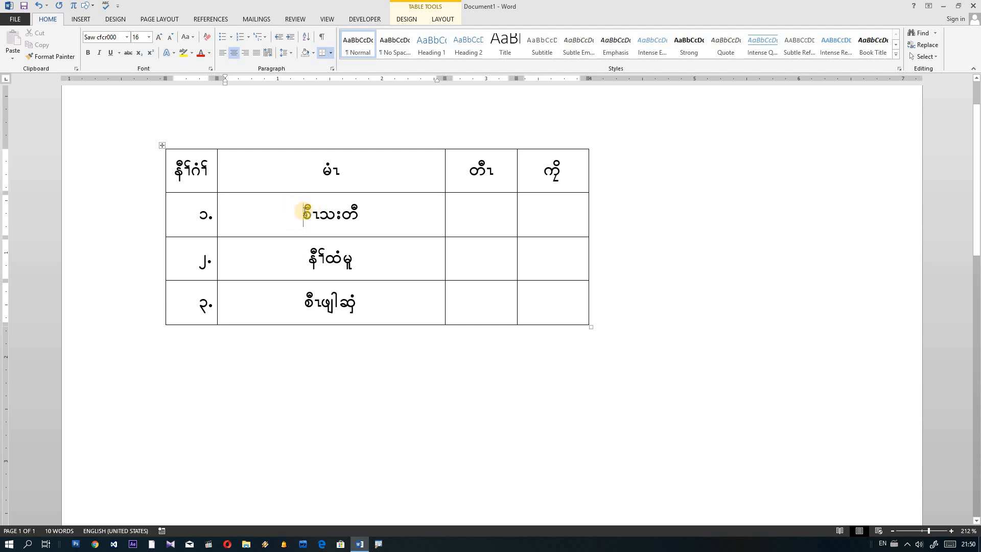
Step: Align the three second-column names Center Left from the Table Tools Layout Alignment group
left_click_drag(305, 212, 352, 301)
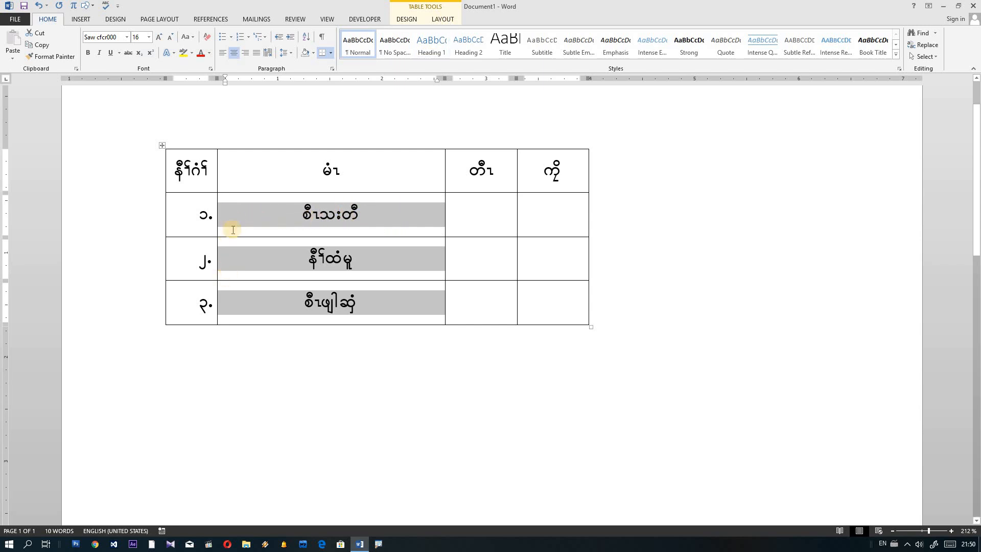
left_click(448, 20)
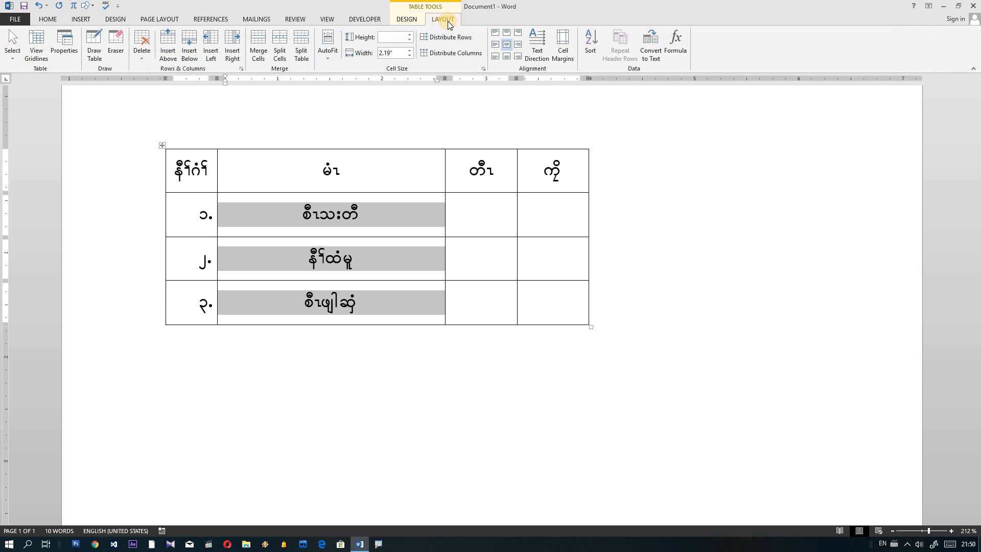
left_click(497, 45)
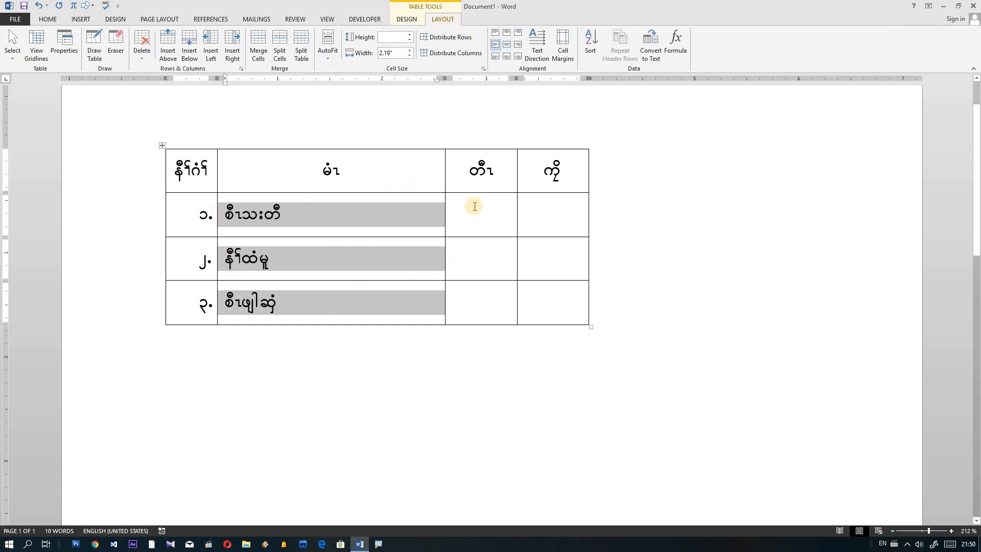
left_click(496, 234)
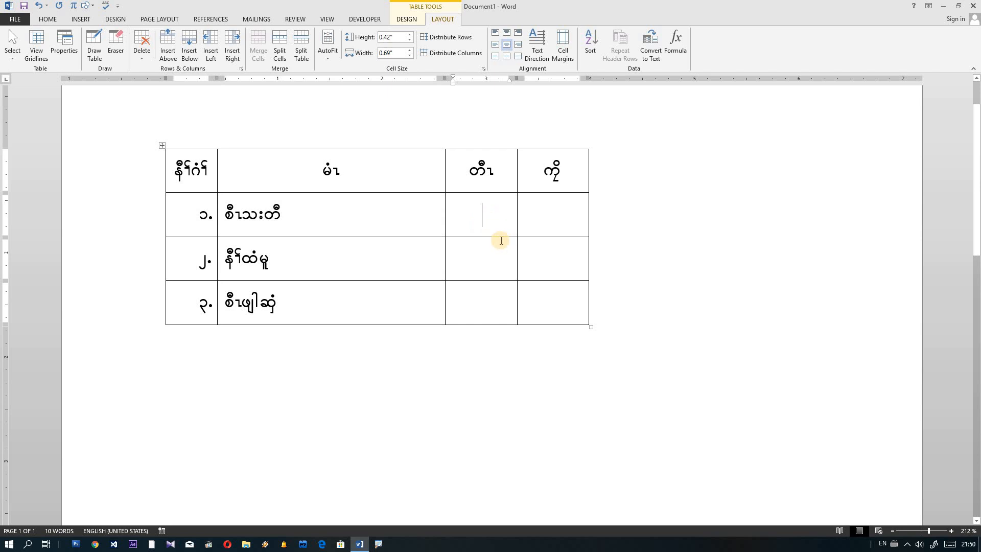
Step: Enter ၉ and ၁၀ in the third column and Myanmar words such as တီနီၢ် in the fourth
type("၉")
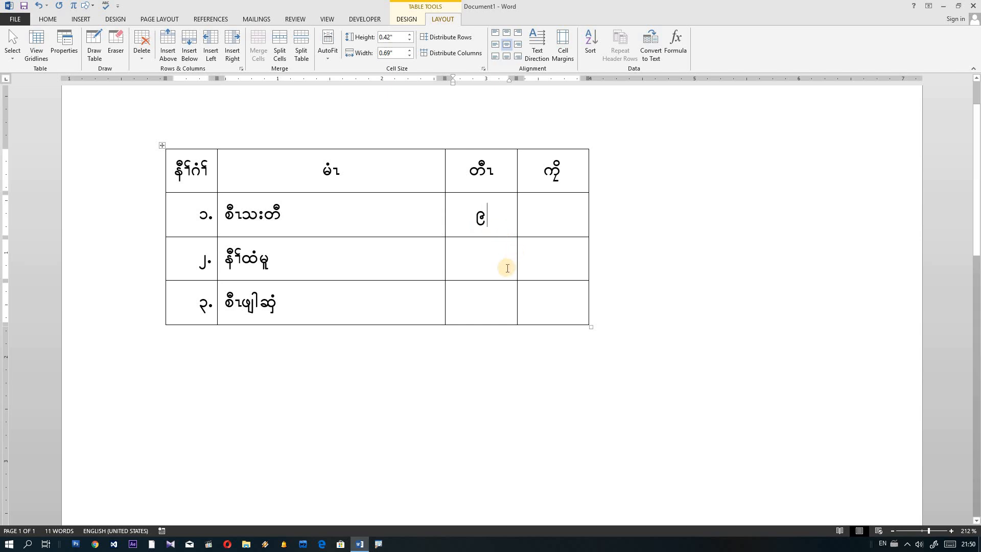
left_click(496, 263)
type("၁၀")
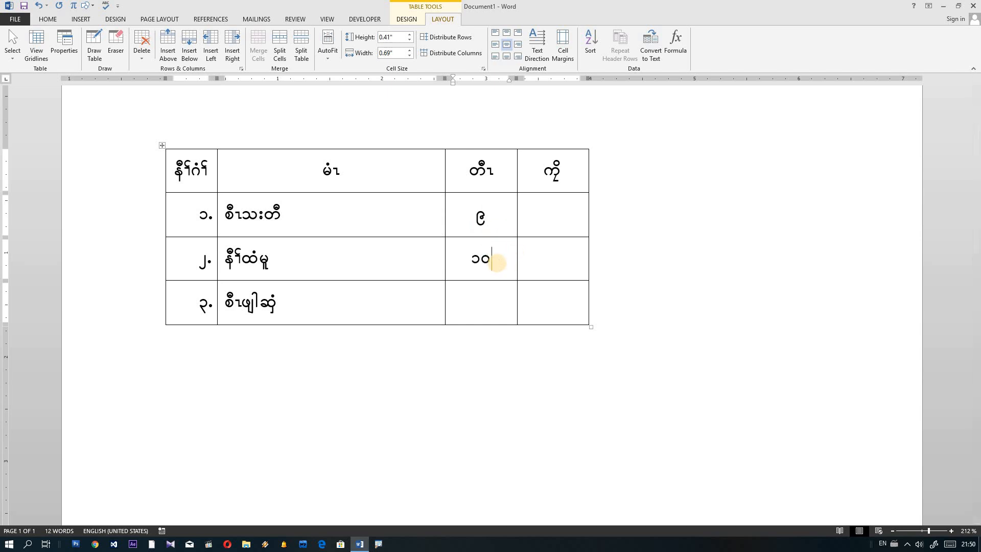
left_click(494, 301)
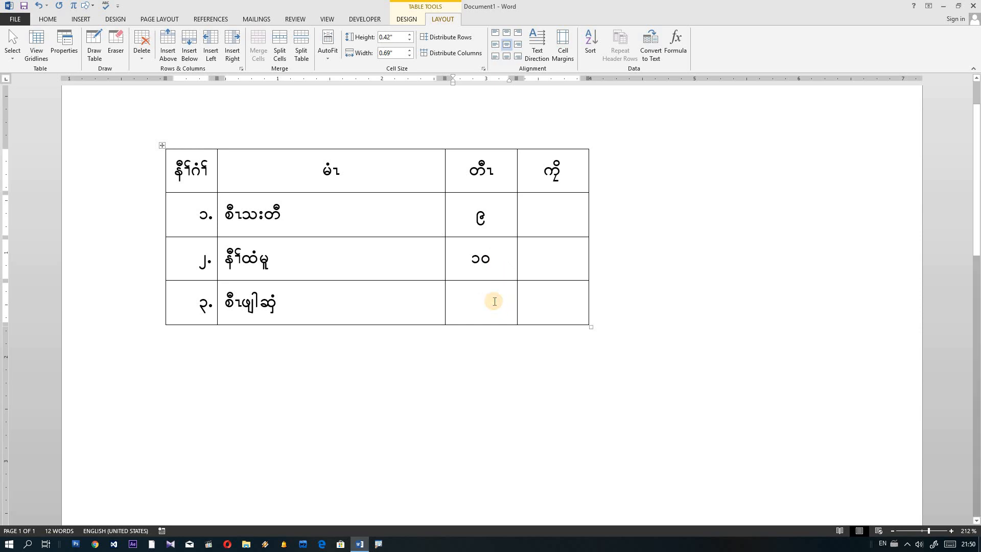
left_click(556, 223)
type("တိနန်")
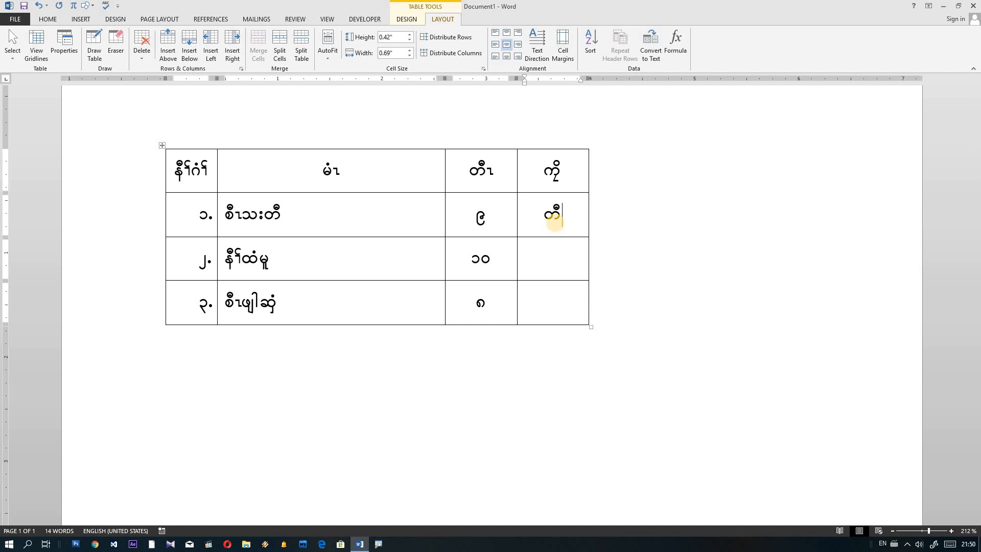
key("BackSpace")
key("BackSpace")
key("BackSpace")
type("ီၢ်")
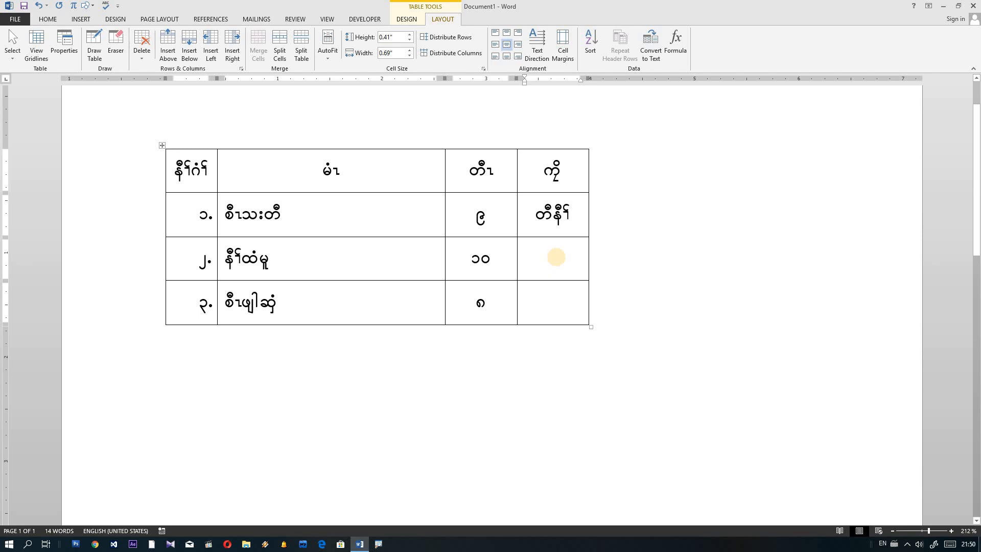
type("ဘုၣ်")
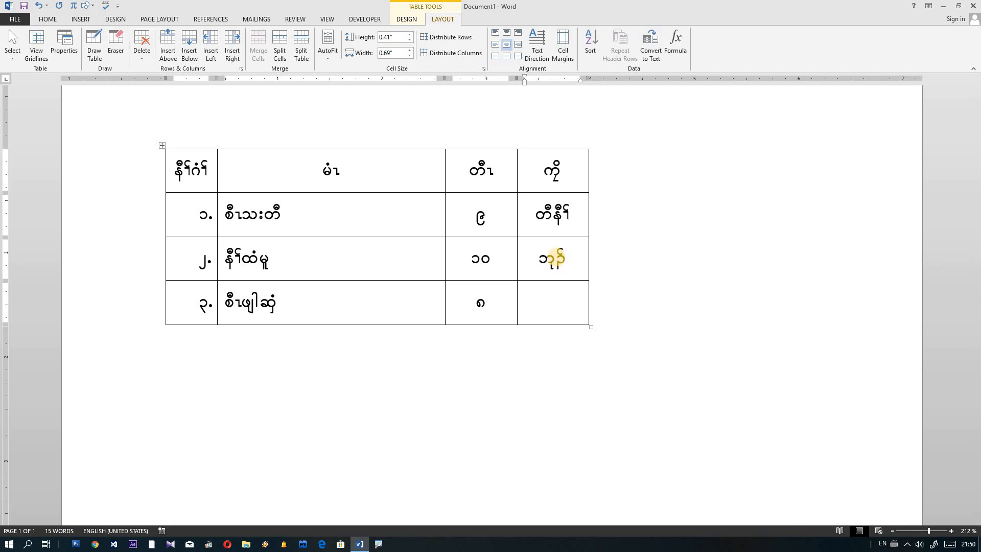
type("ဘီ")
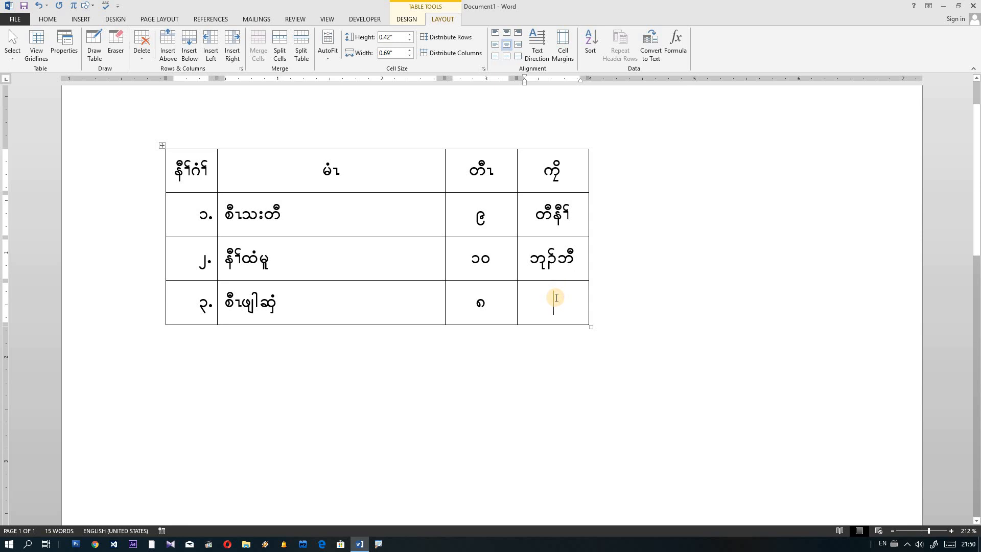
left_click(556, 298)
type("တီ")
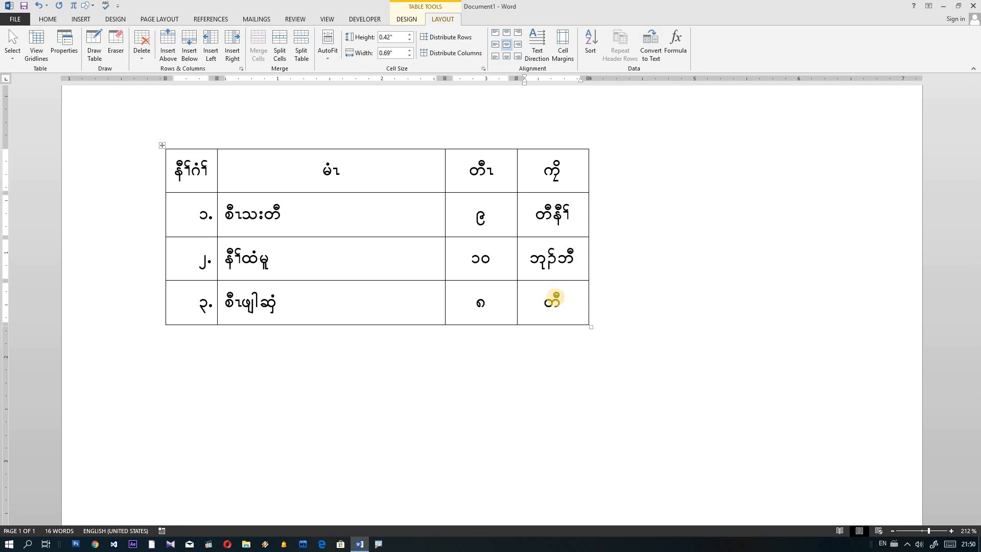
type("နီၢ်")
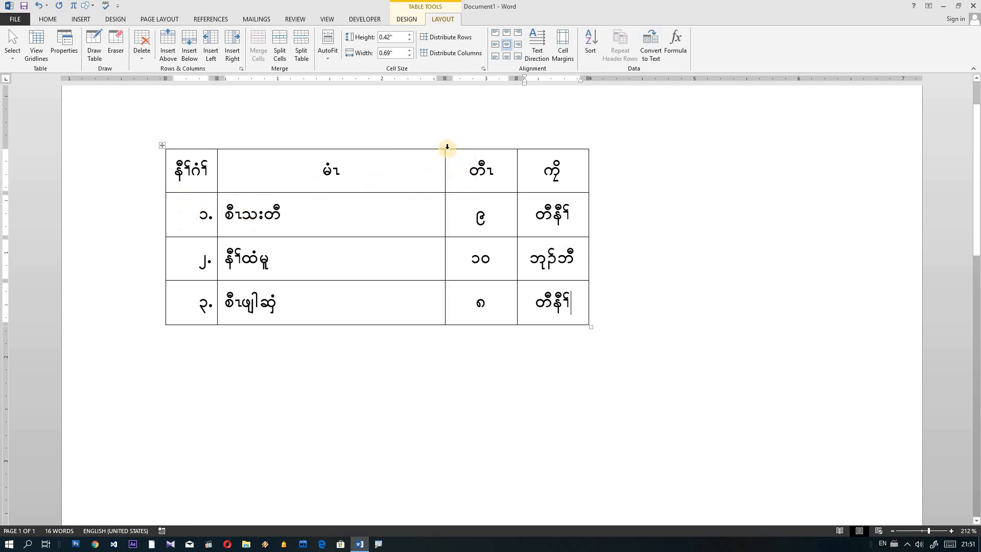
mouse_move(442, 147)
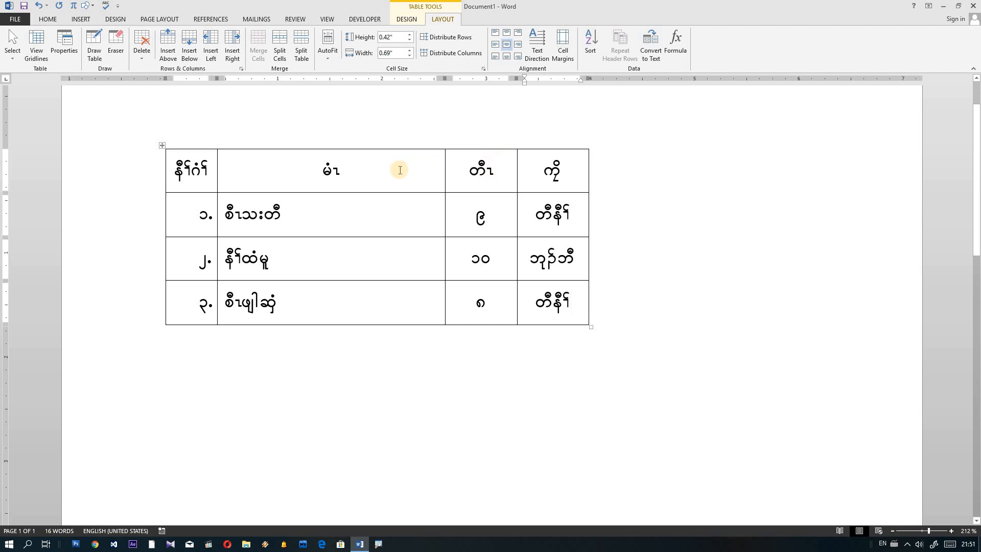
left_click(412, 170)
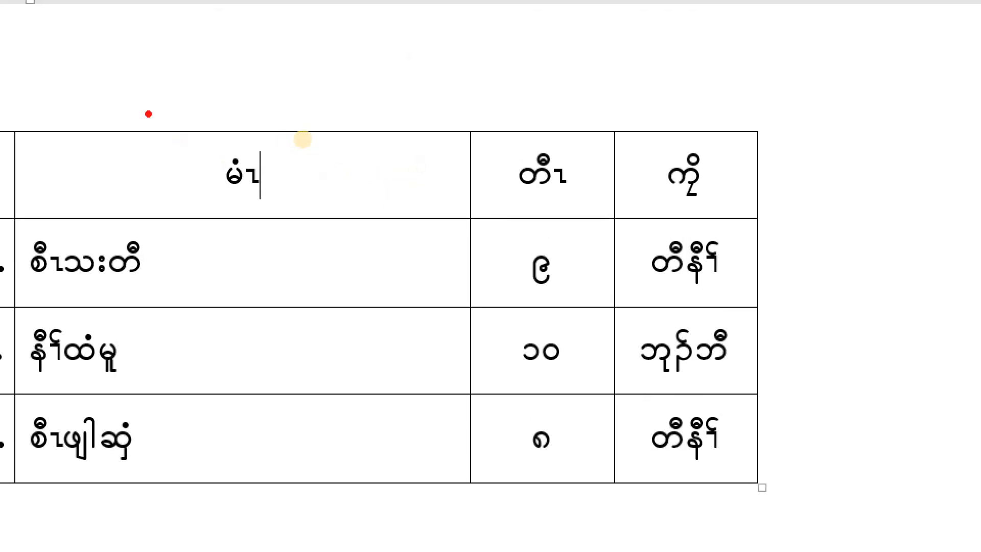
mouse_move(2, 107)
left_mouse_down()
mouse_move(3, 120)
mouse_move(492, 249)
mouse_move(625, 97)
mouse_move(2, 101)
left_mouse_up()
mouse_move(461, 80)
left_mouse_down()
mouse_move(461, 166)
mouse_move(487, 132)
mouse_move(445, 160)
mouse_move(460, 166)
left_mouse_up()
left_click(488, 147)
key("Escape")
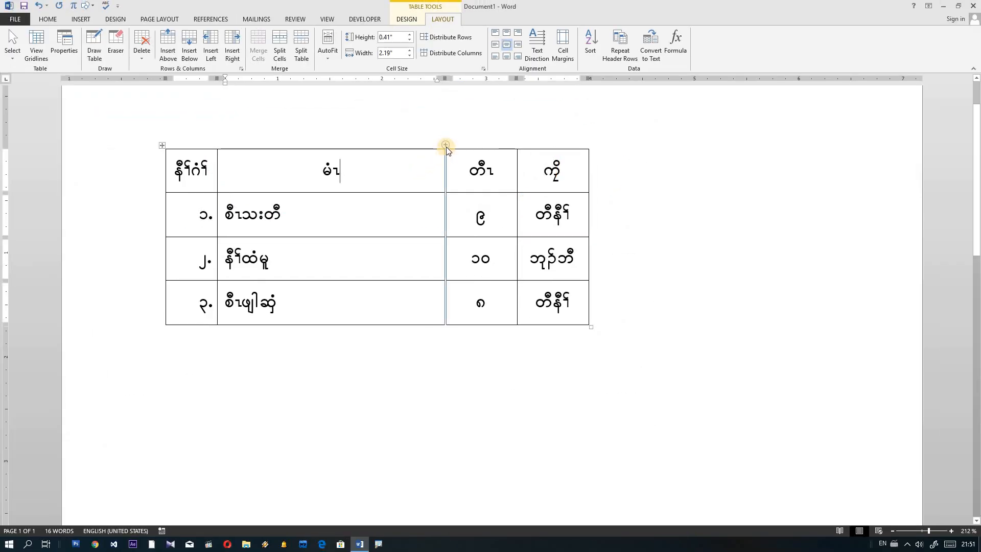
key("ctrl+1")
left_click(446, 145)
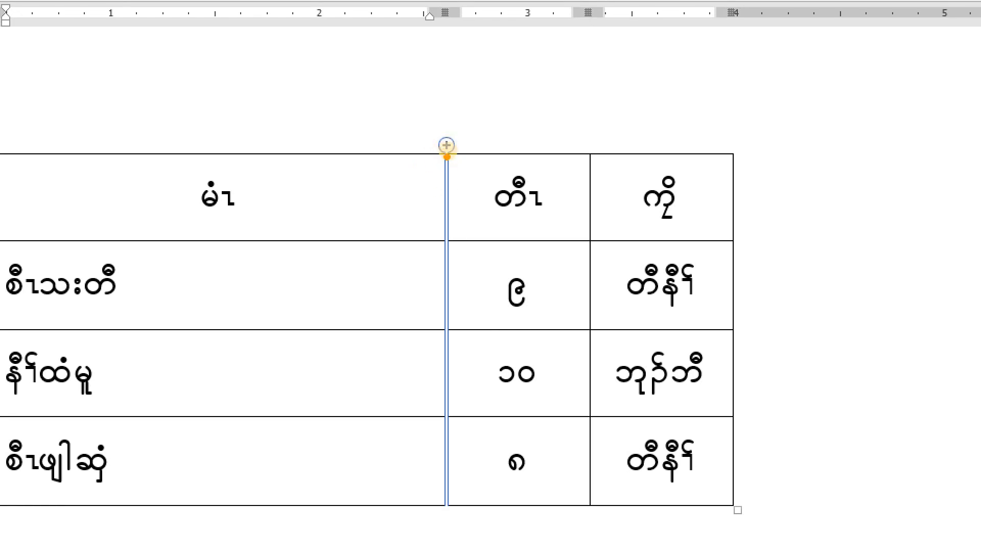
mouse_move(456, 159)
left_mouse_down()
mouse_move(430, 156)
mouse_move(445, 121)
mouse_move(464, 149)
mouse_move(452, 163)
left_mouse_up()
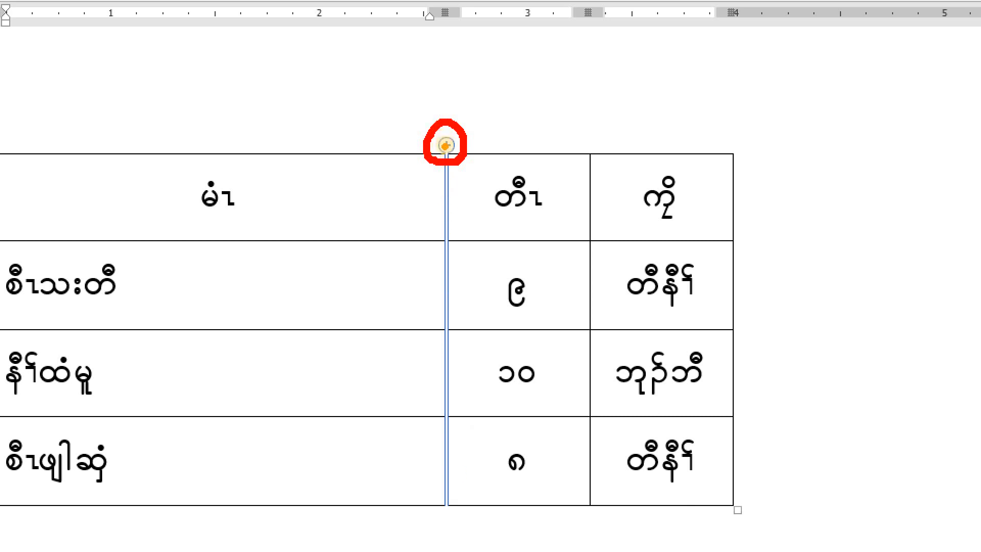
Step: Insert an empty column after the မံၤ column and centre-align all four of its cells
left_click(445, 146)
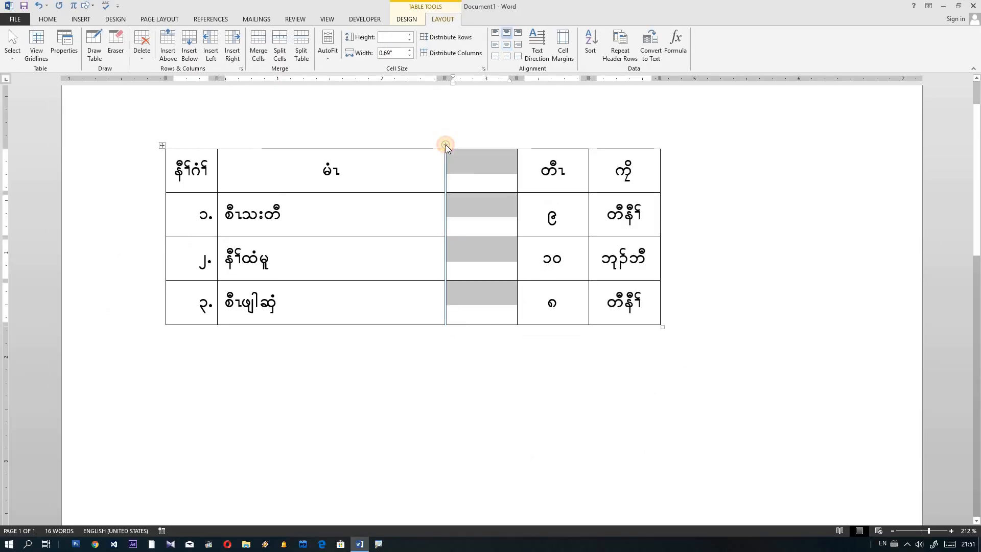
left_click(484, 175)
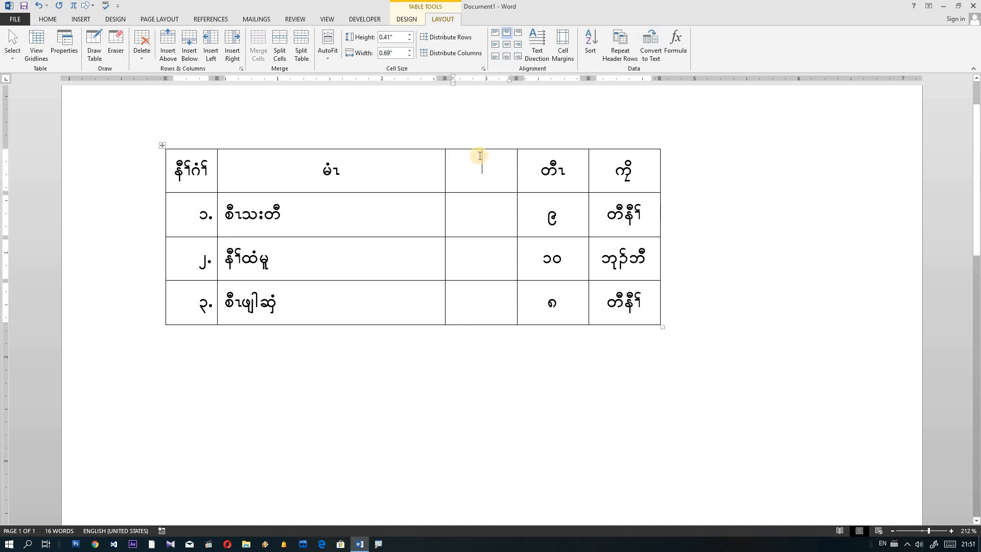
left_click_drag(473, 171, 477, 297)
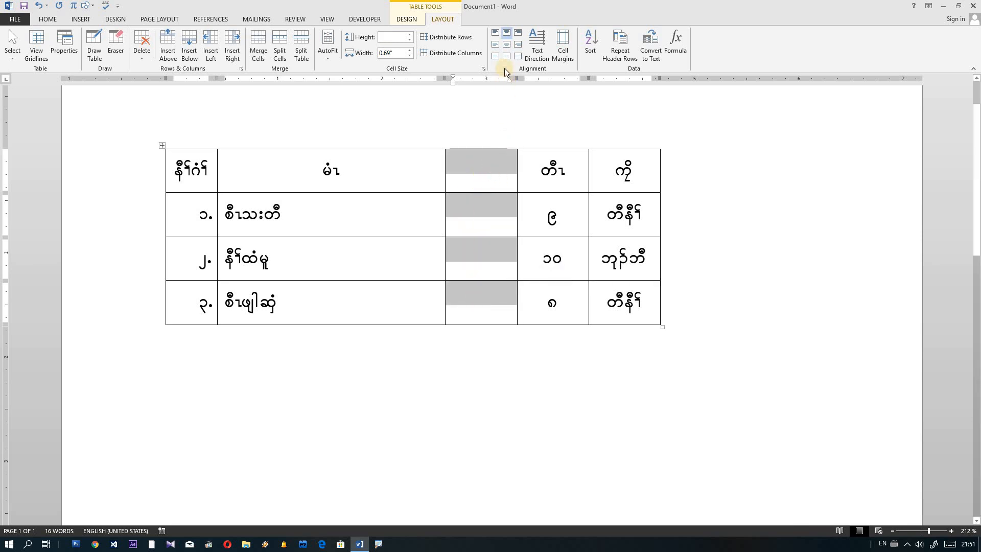
left_click(506, 45)
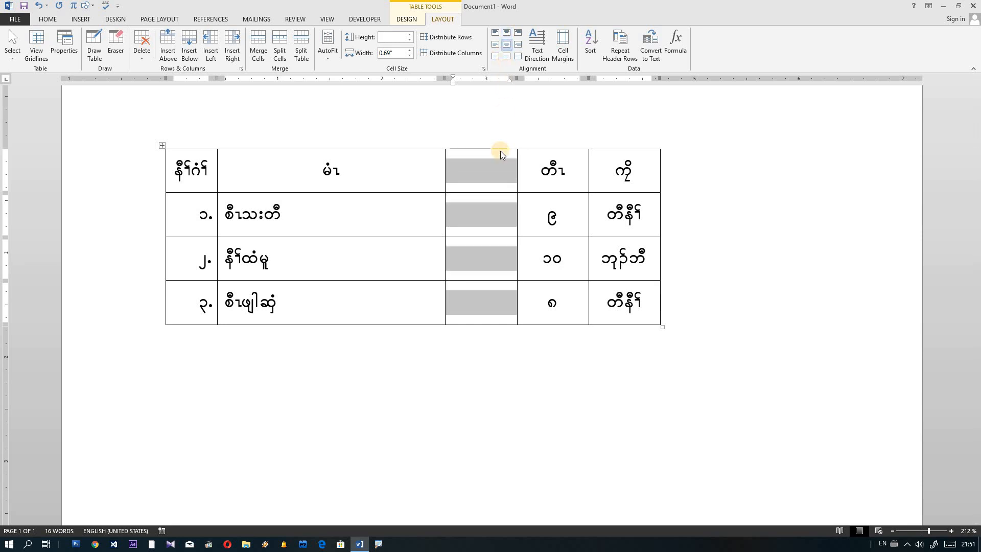
left_click(505, 45)
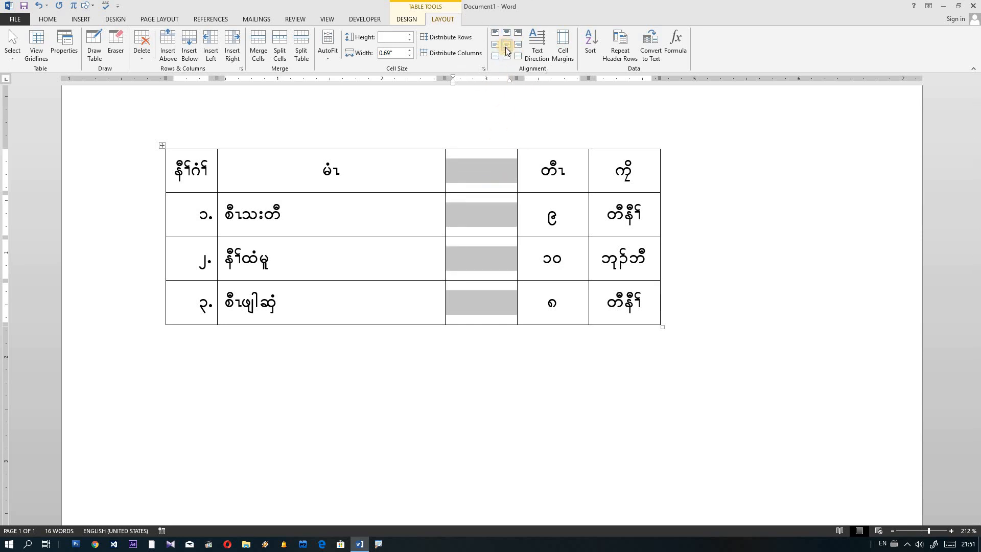
left_click(483, 174)
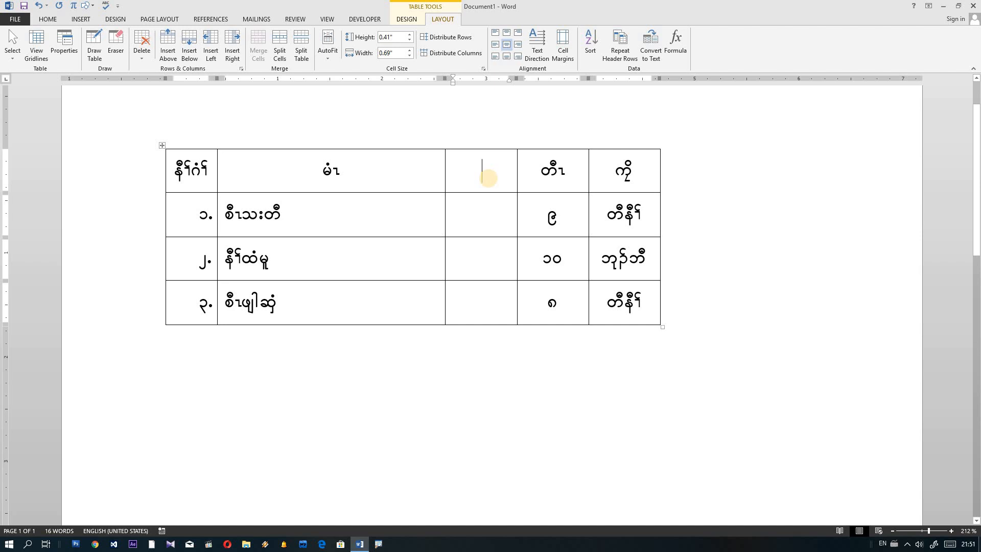
Step: Type the heading သးနံၣ် and the values ၁၃, ၁၄ and ၁၂ into the new column
type("သးနံ")
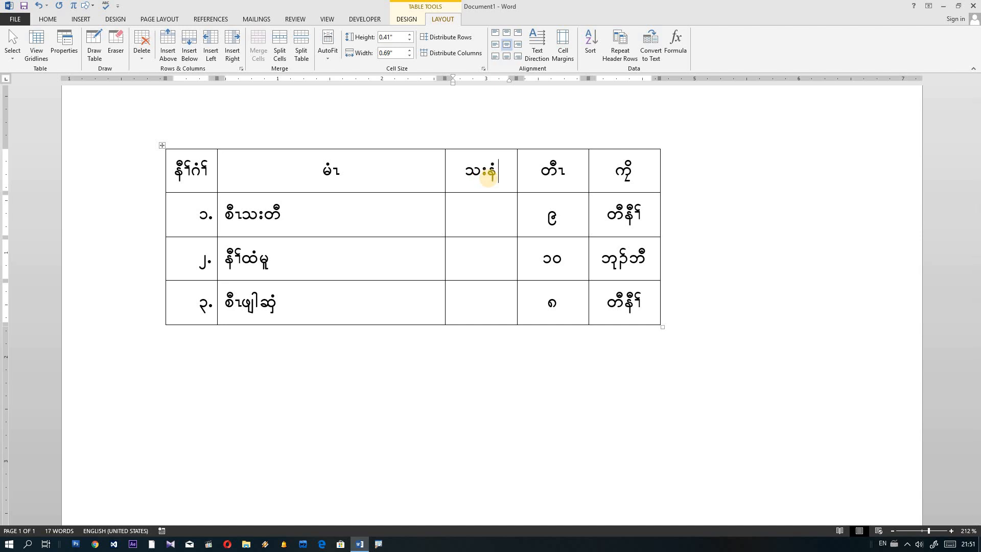
type("ၣ်")
left_click(486, 214)
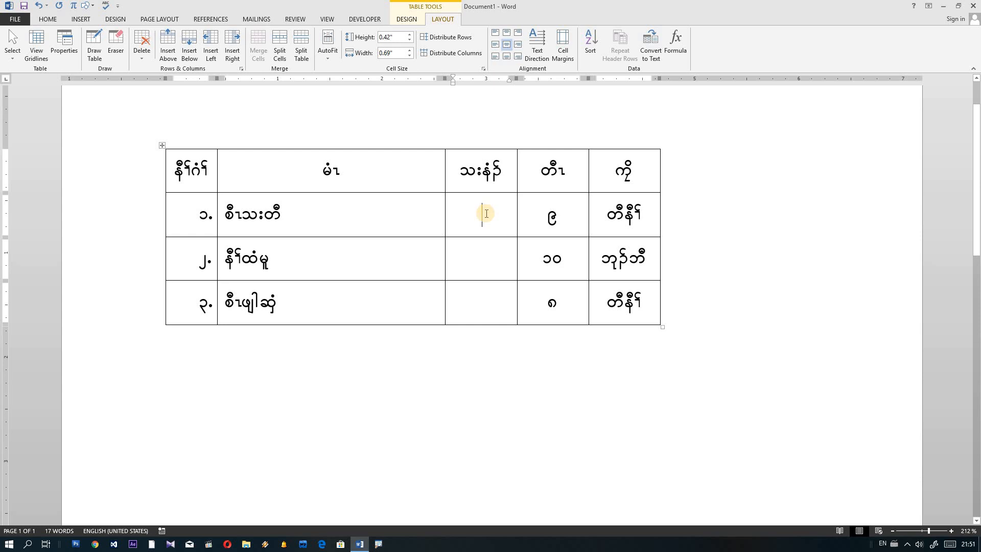
type("၁၃")
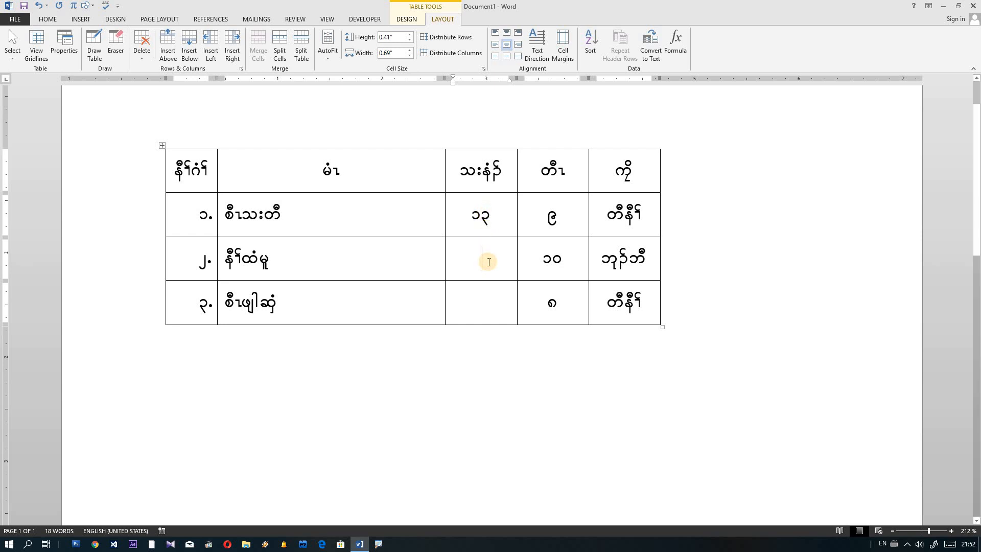
type("၁၄")
left_click(505, 298)
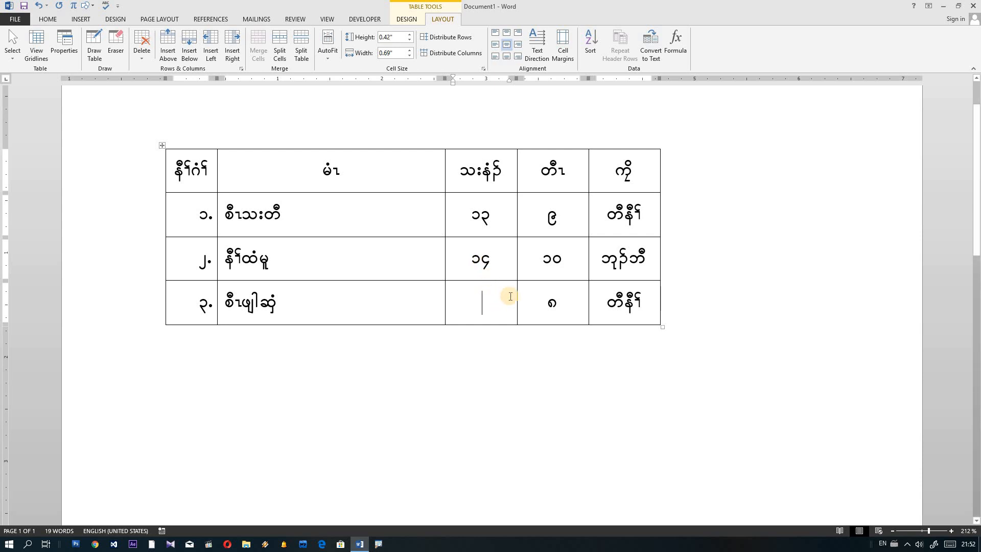
type("၁၂")
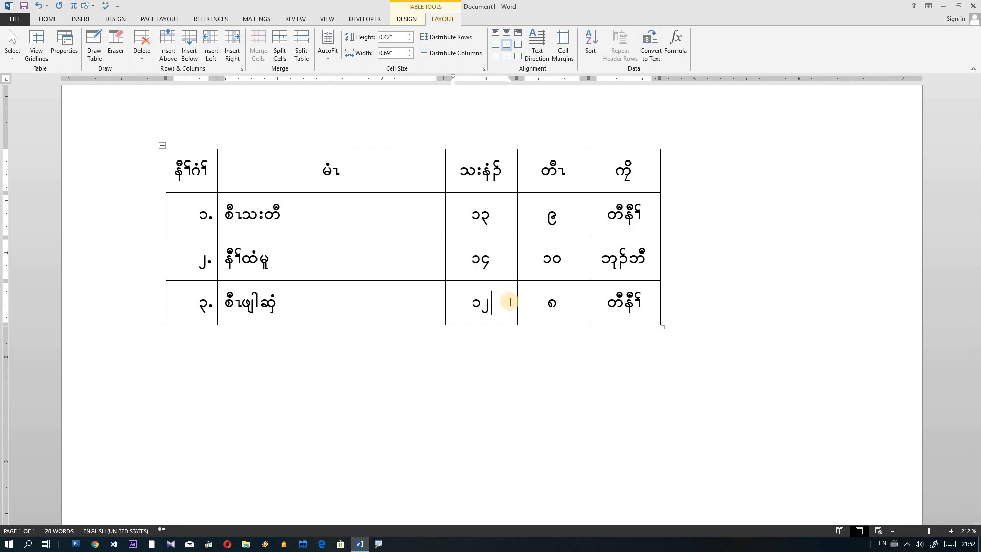
left_click(499, 220)
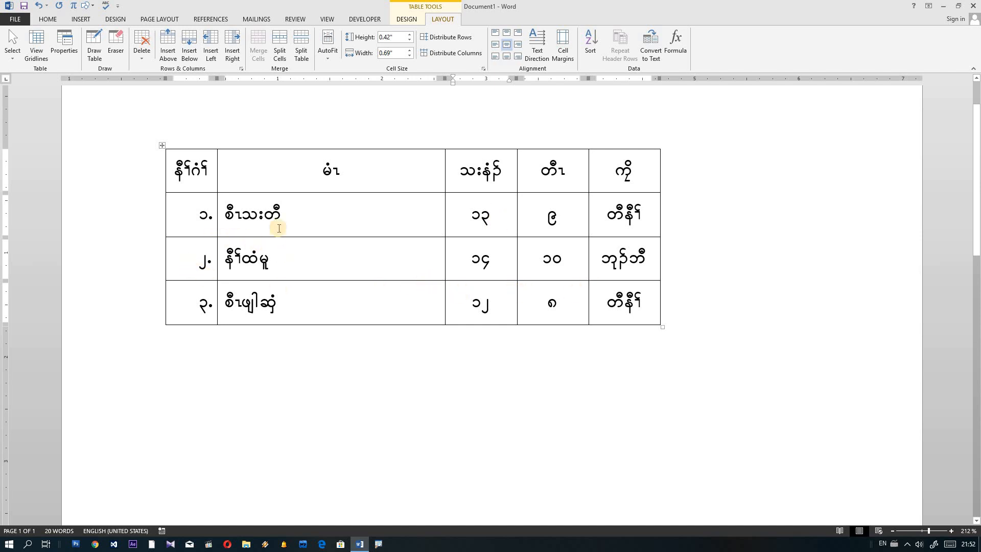
left_click(660, 143)
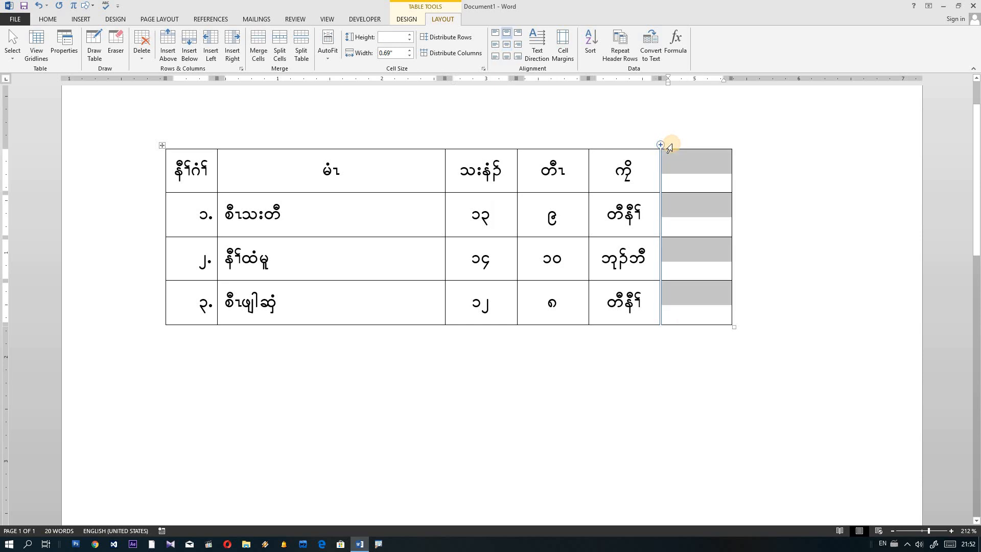
left_click(733, 145)
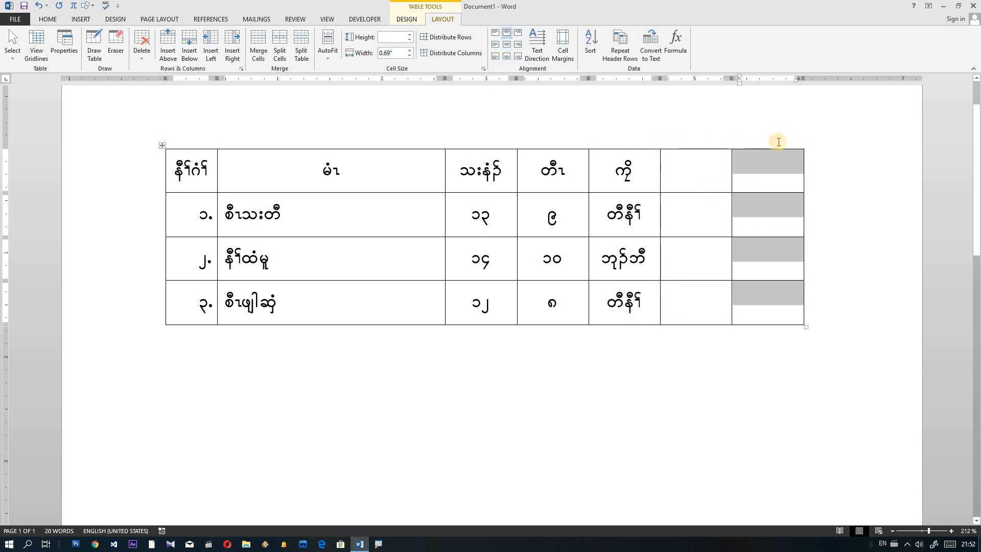
left_click(704, 175)
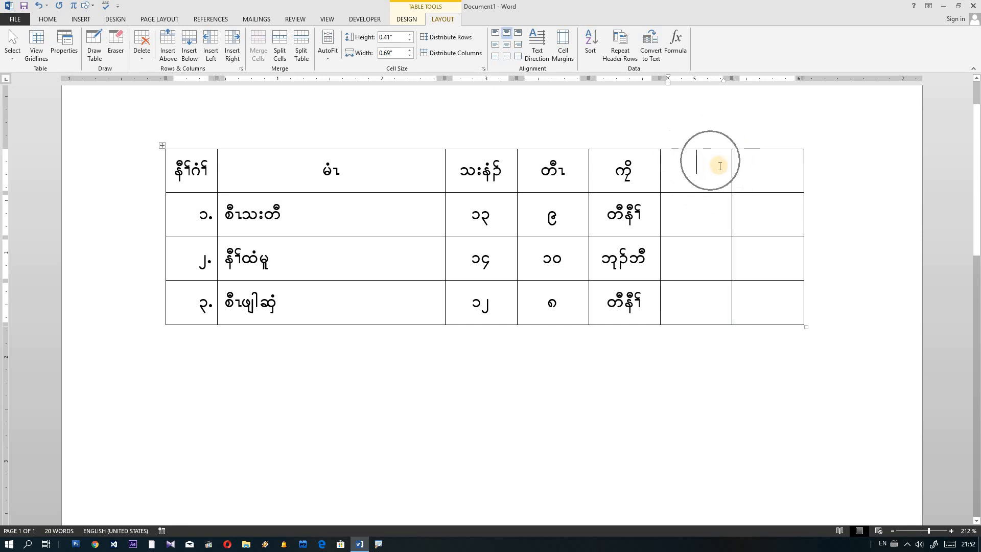
left_click(754, 148)
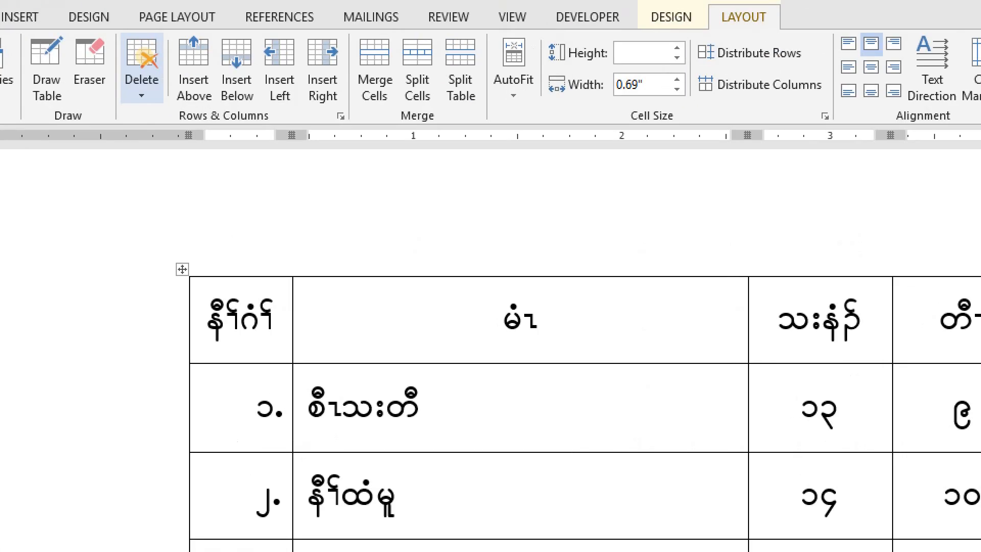
left_click(142, 54)
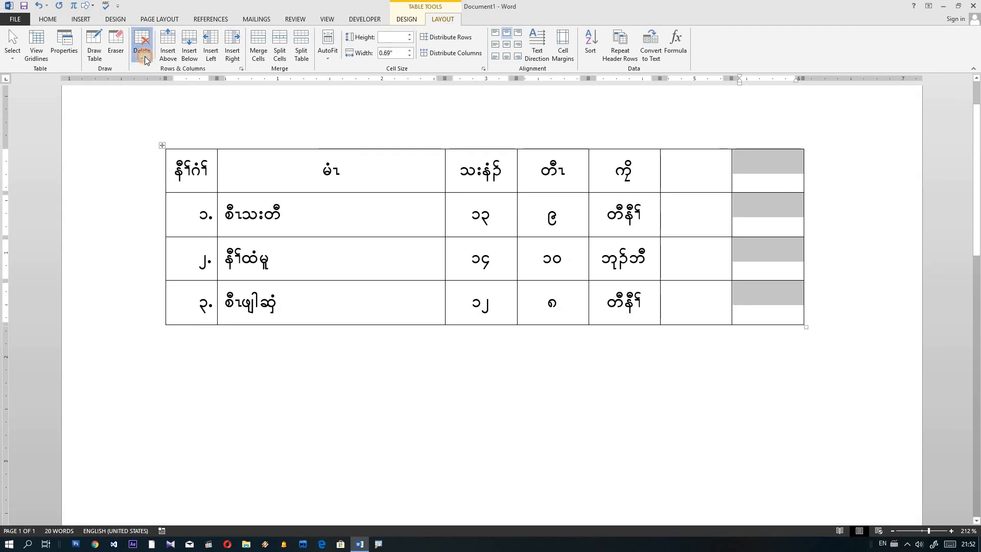
left_click(144, 68)
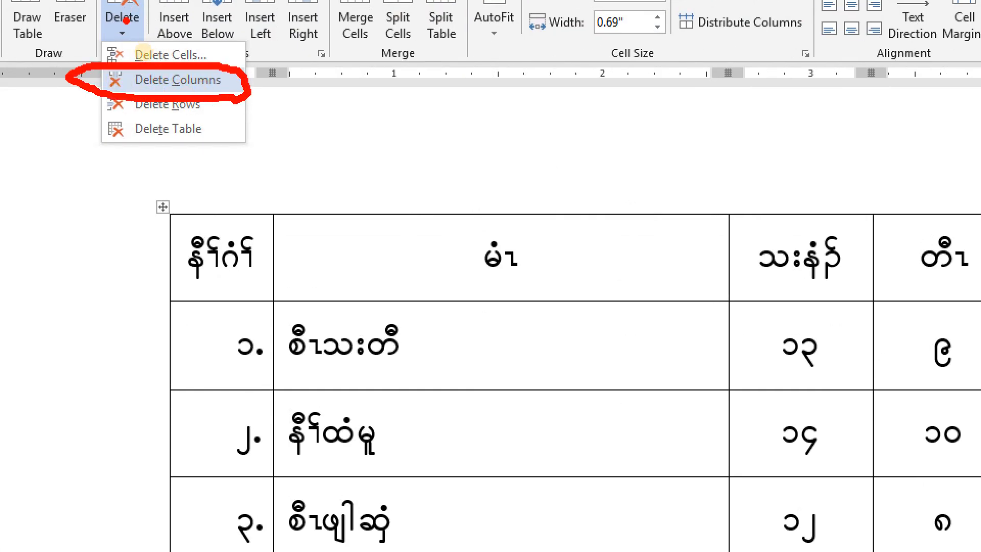
left_click(129, 26)
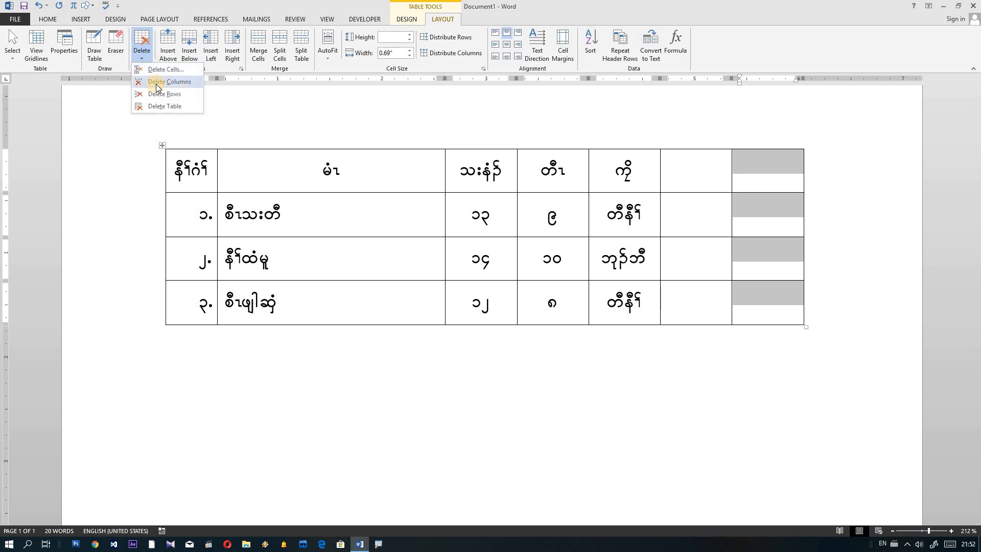
left_click(157, 88)
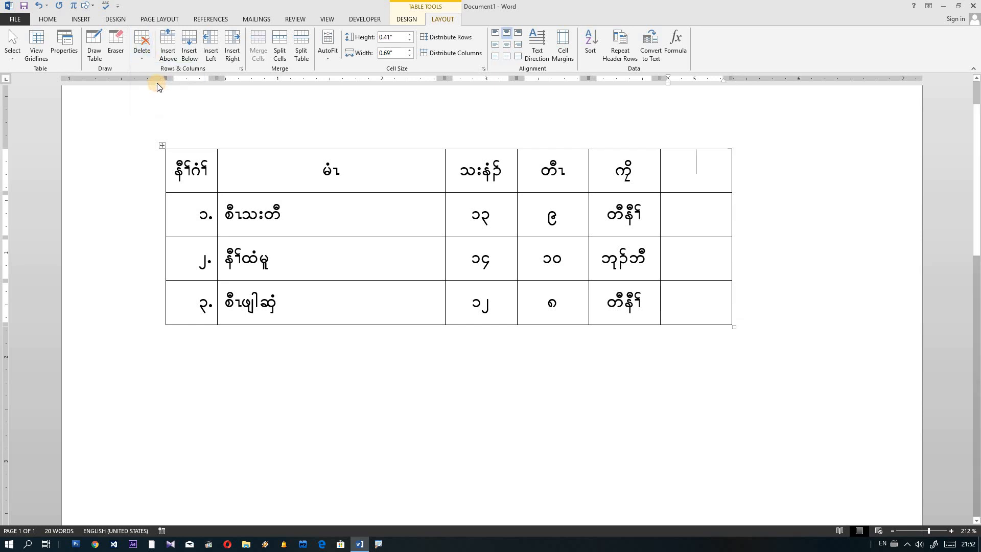
left_click(695, 148)
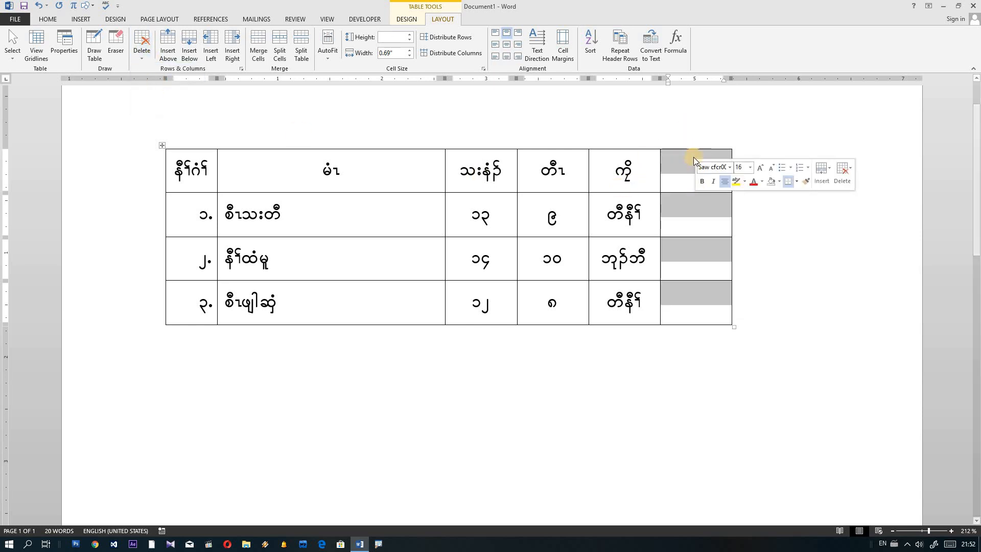
left_click(142, 57)
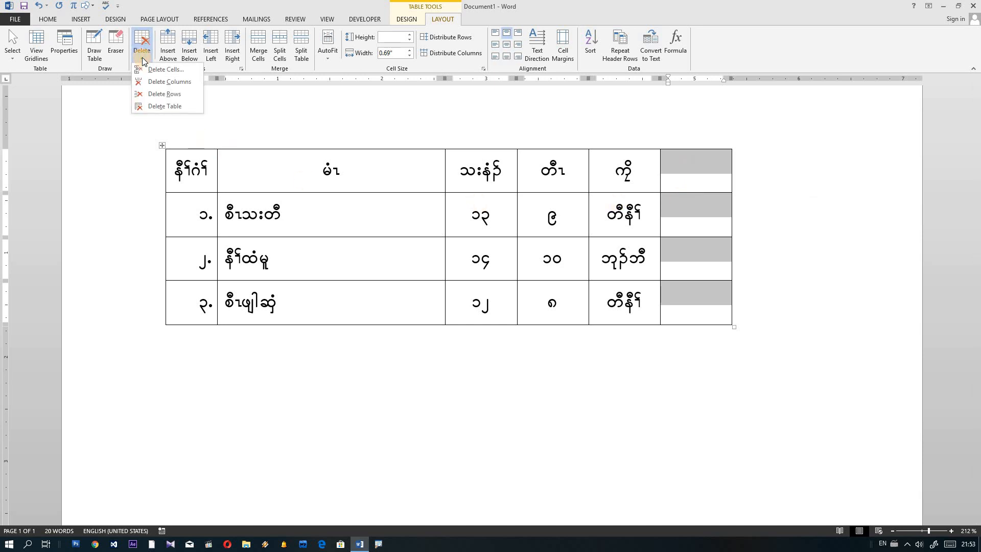
left_click(179, 84)
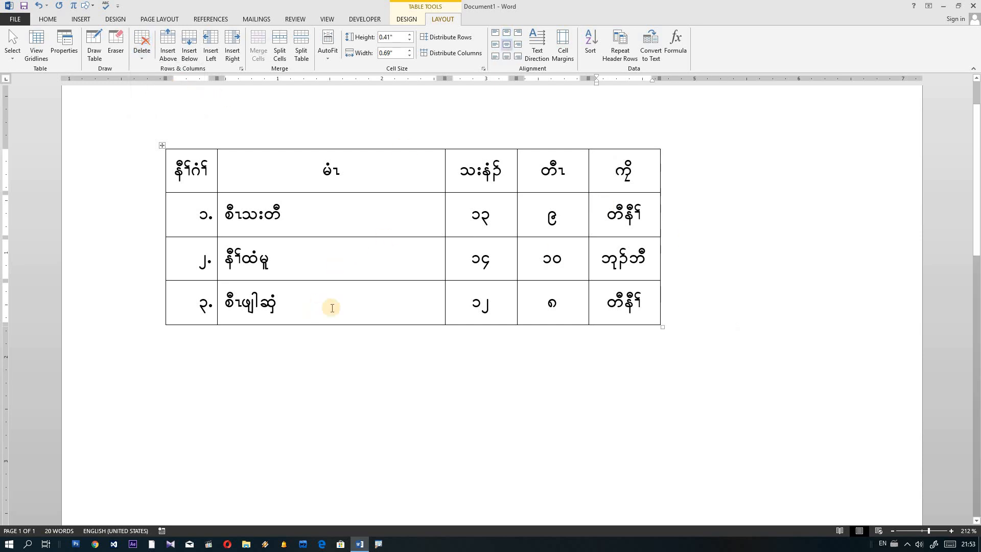
left_click(271, 297)
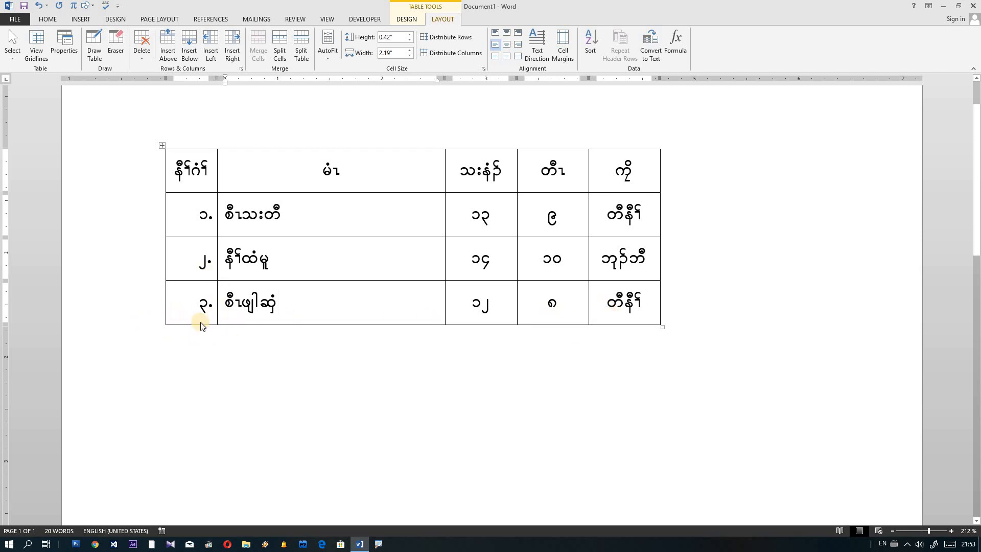
mouse_move(160, 332)
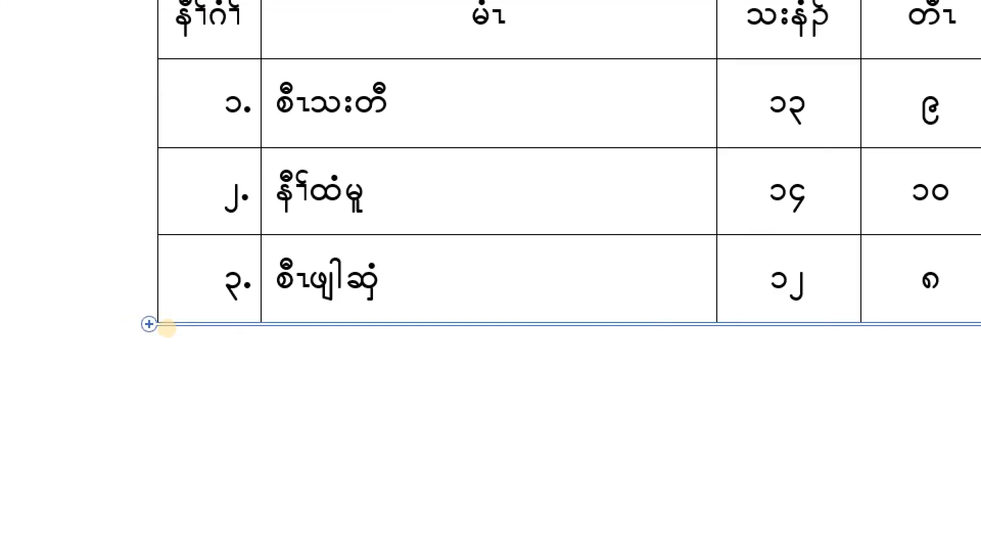
mouse_move(164, 343)
left_mouse_down()
mouse_move(143, 304)
mouse_move(177, 348)
mouse_move(149, 353)
left_mouse_up()
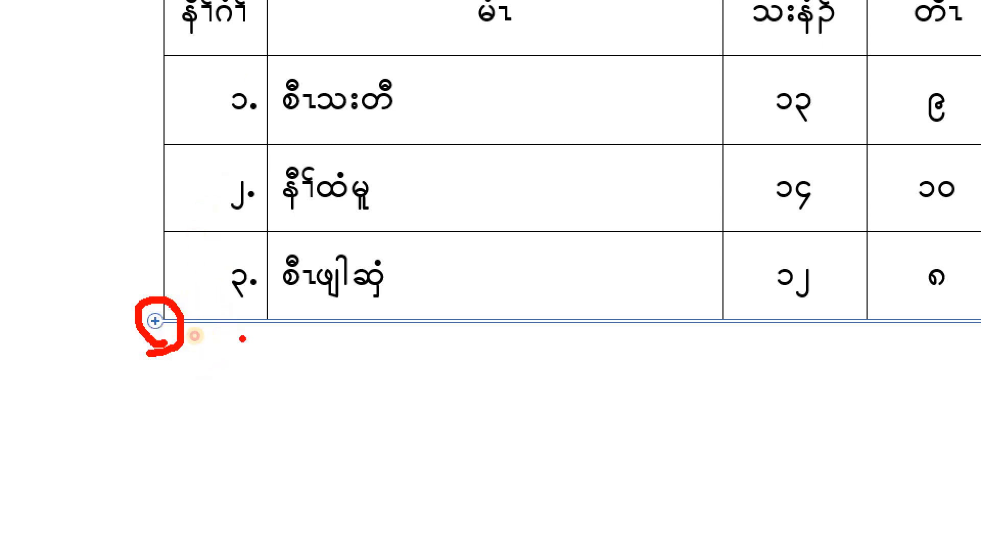
left_click_drag(243, 339, 241, 402)
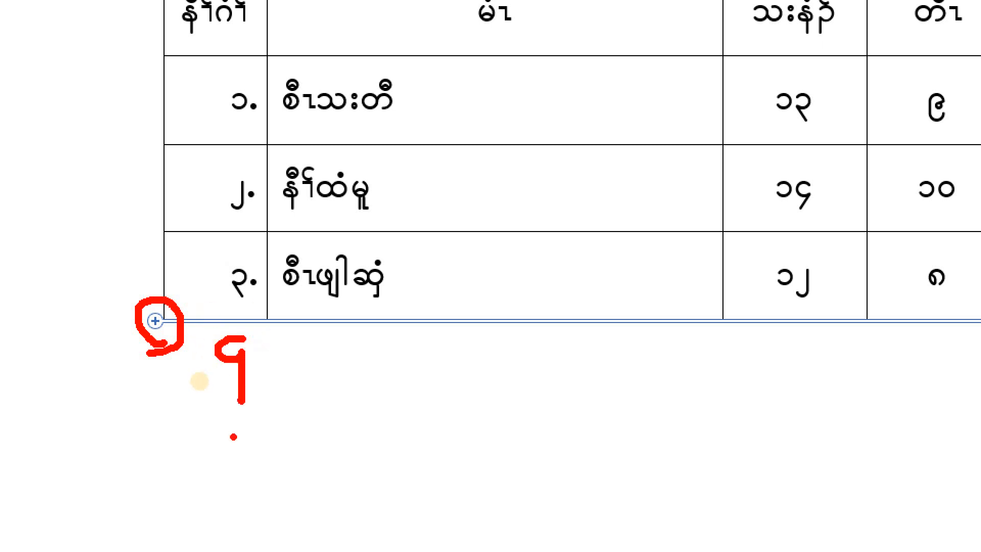
mouse_move(225, 432)
left_mouse_down()
mouse_move(255, 463)
mouse_move(232, 463)
mouse_move(236, 426)
left_mouse_up()
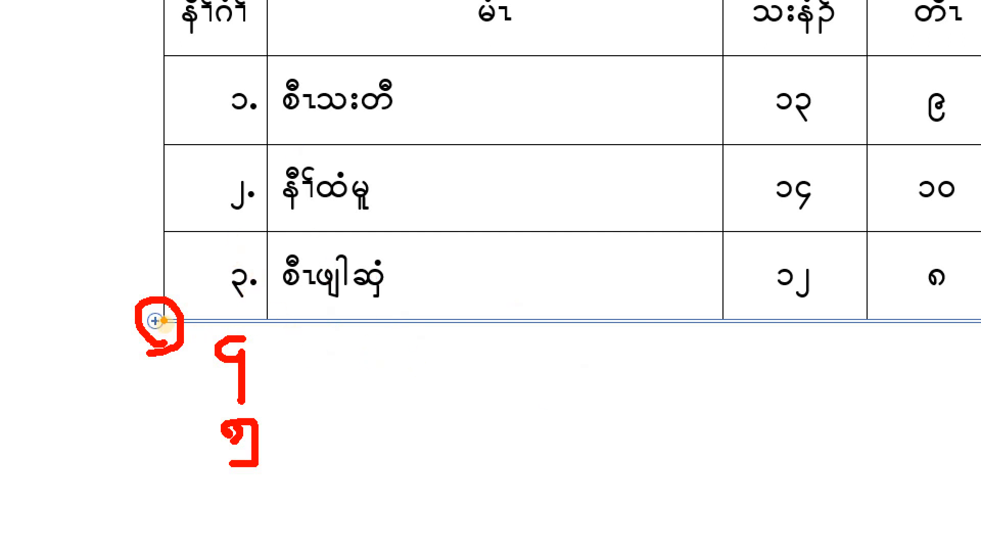
key("Escape")
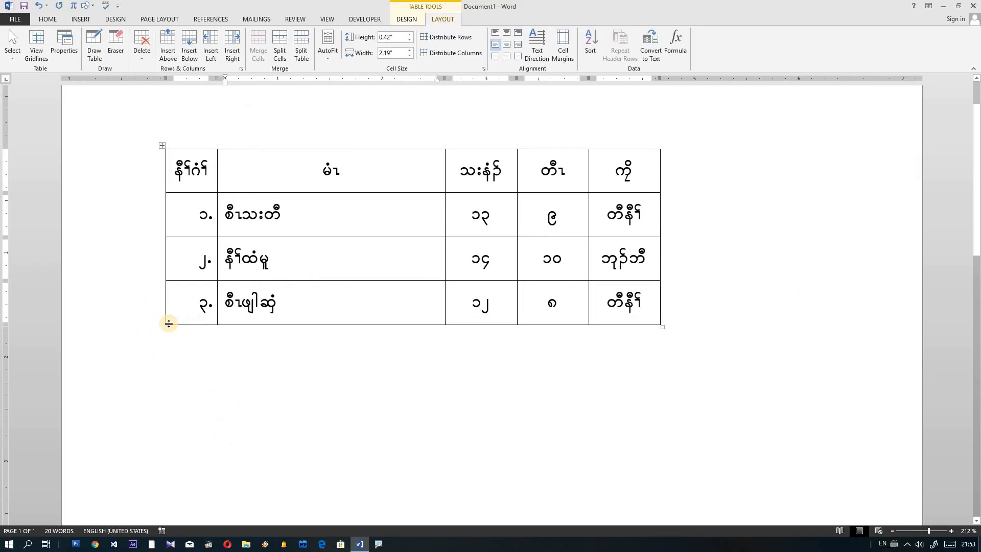
Step: Add a fourth numbered row ၄ at the bottom of the table
mouse_move(162, 327)
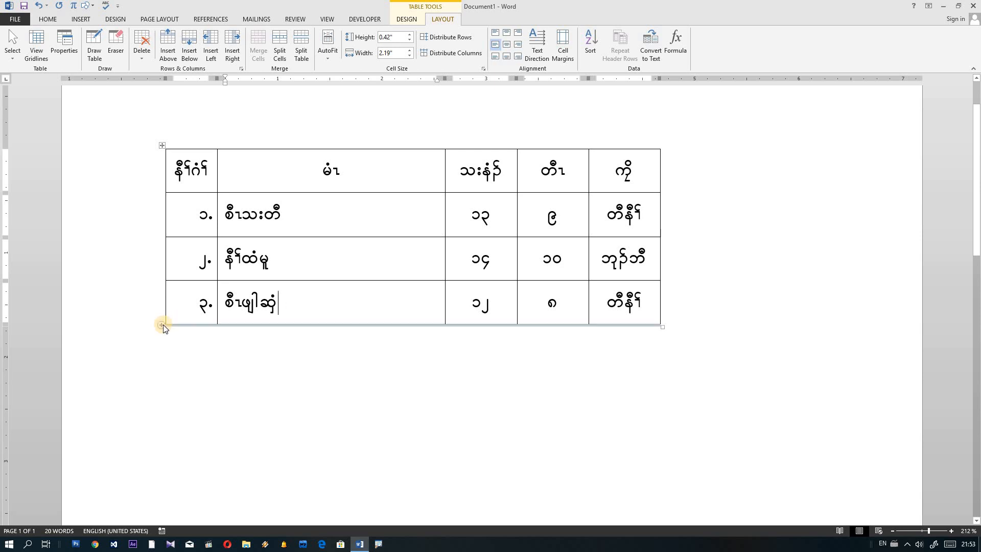
left_click(162, 324)
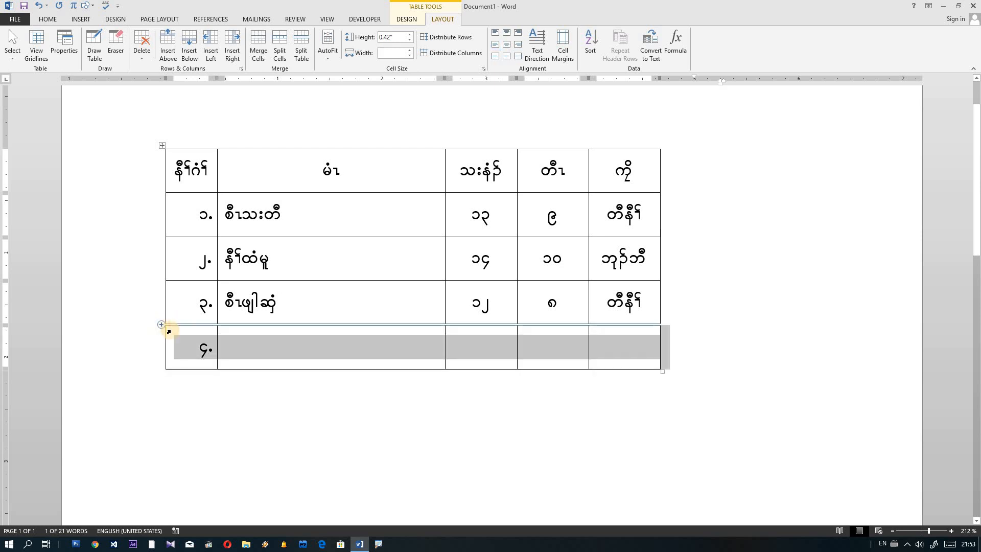
key("ctrl+1")
left_click(208, 353)
mouse_move(187, 337)
left_mouse_down()
mouse_move(204, 376)
mouse_move(177, 351)
left_mouse_up()
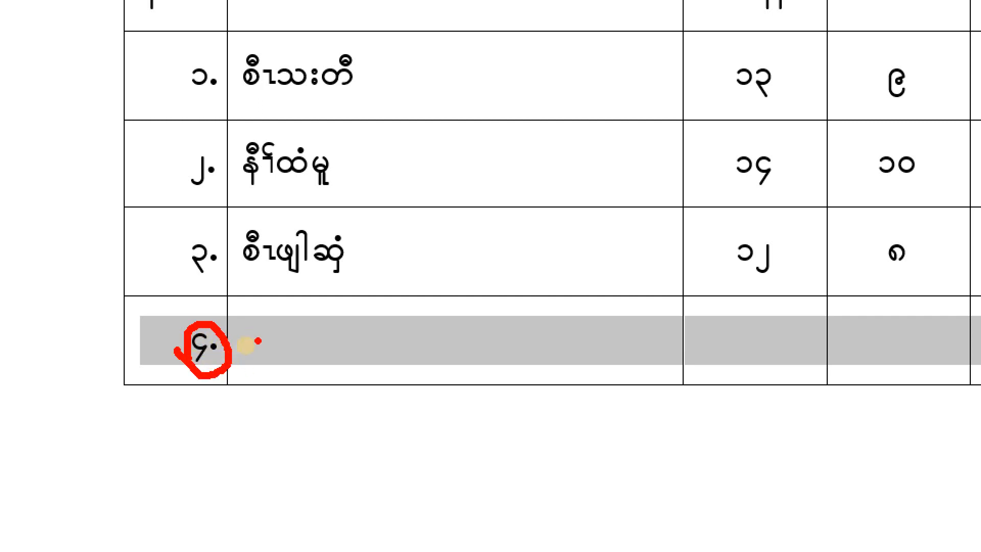
key("Escape")
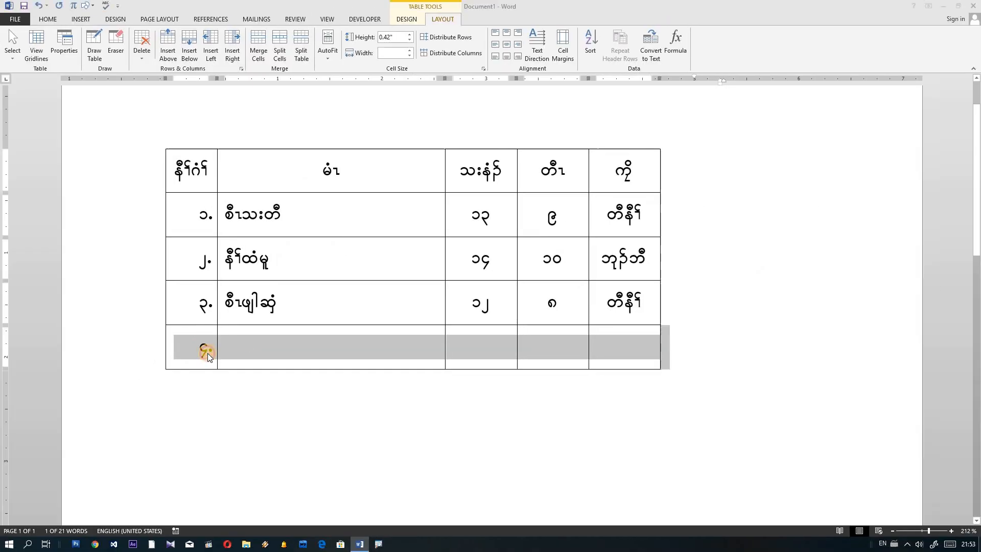
left_click(283, 352)
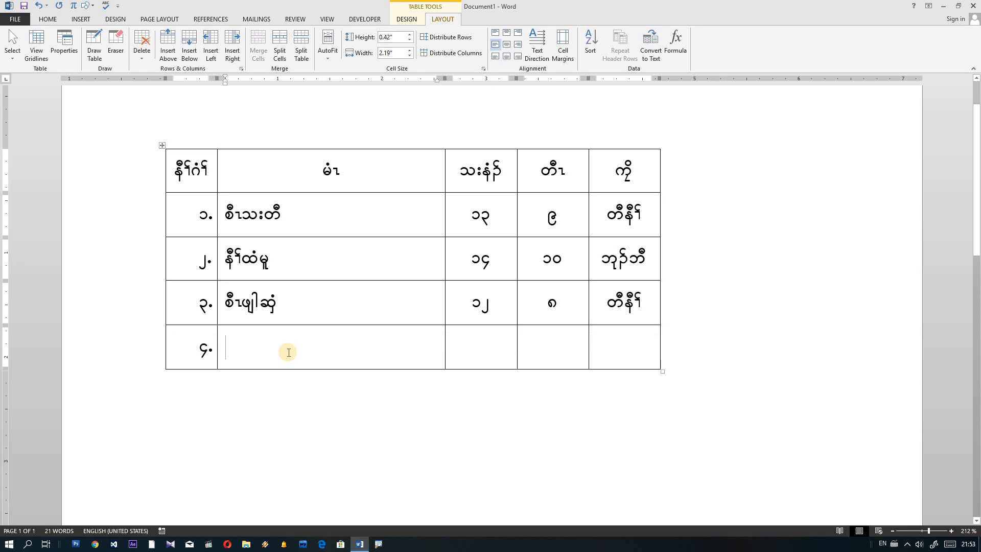
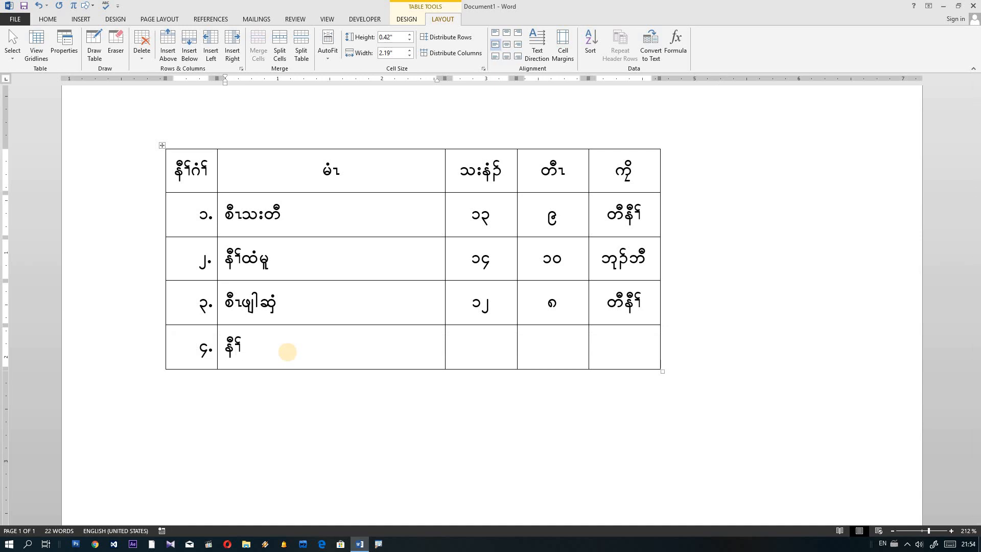
left_click(473, 351)
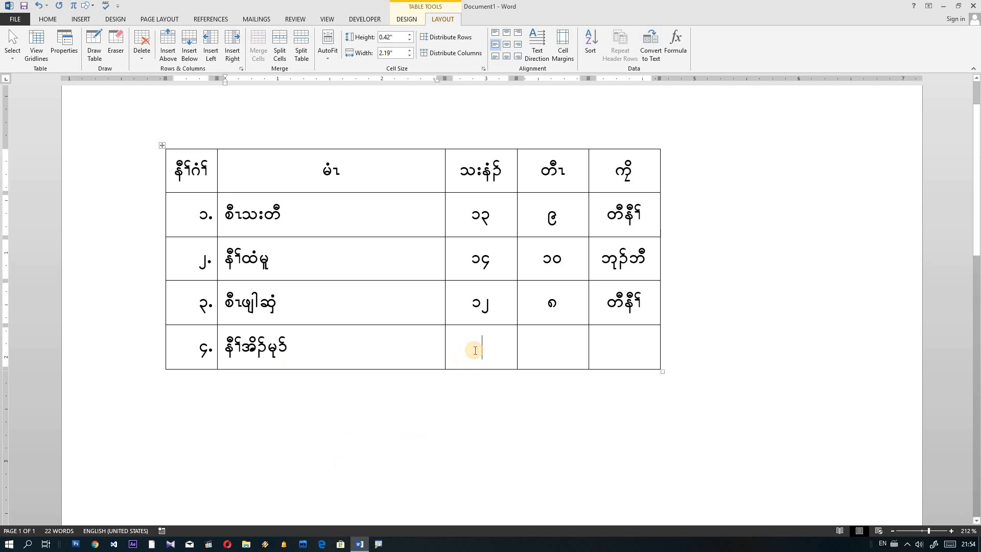
type("၁၂")
left_click(550, 347)
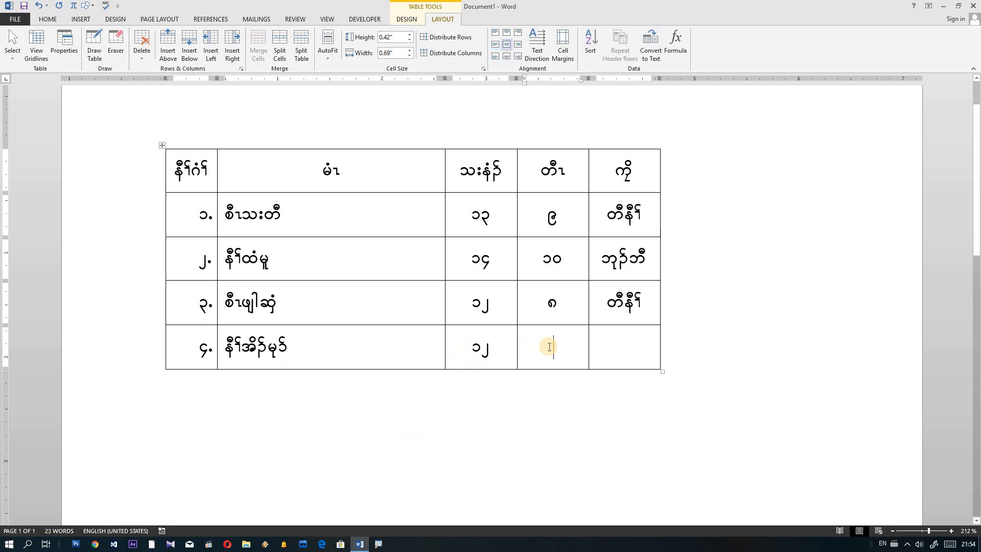
type("၈")
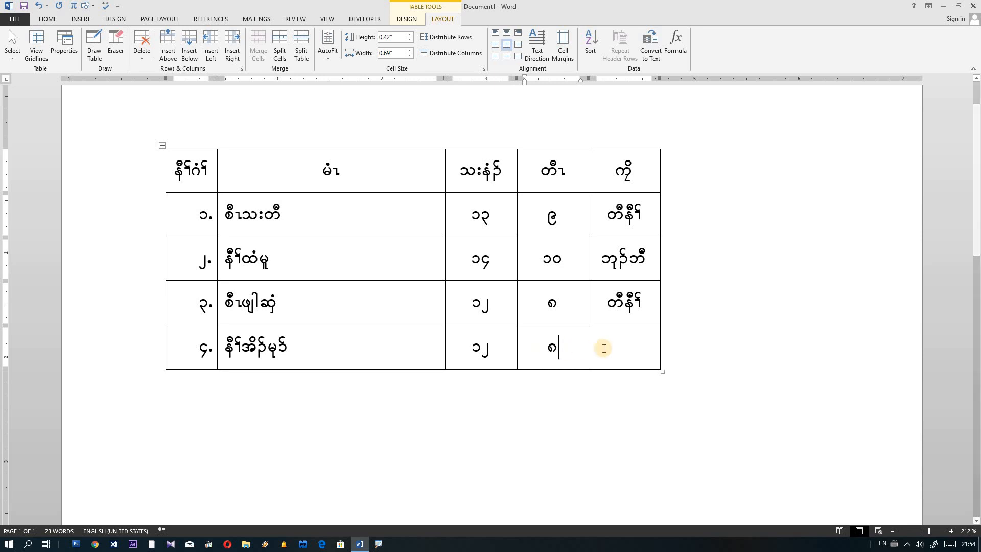
left_click(621, 347)
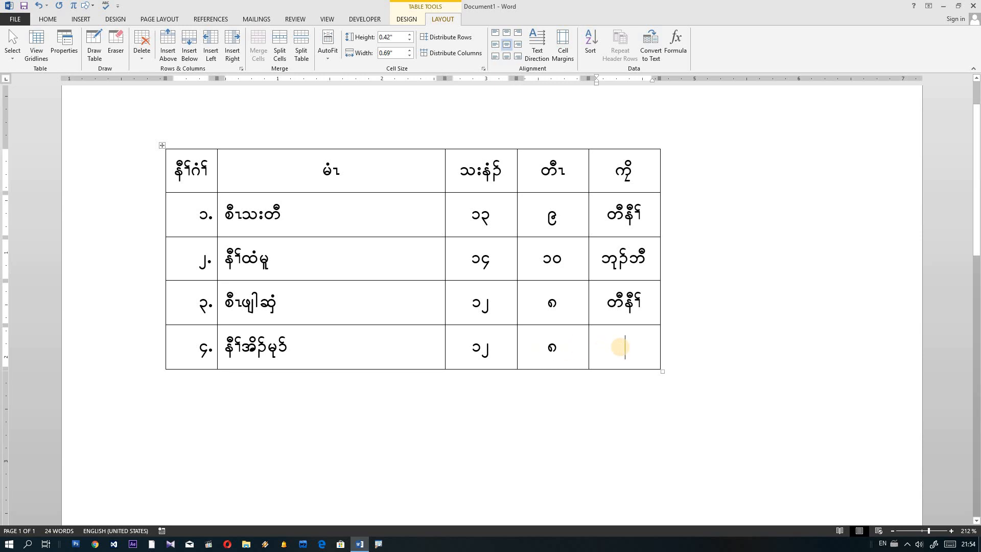
type("ဘုၣ်ဘီ")
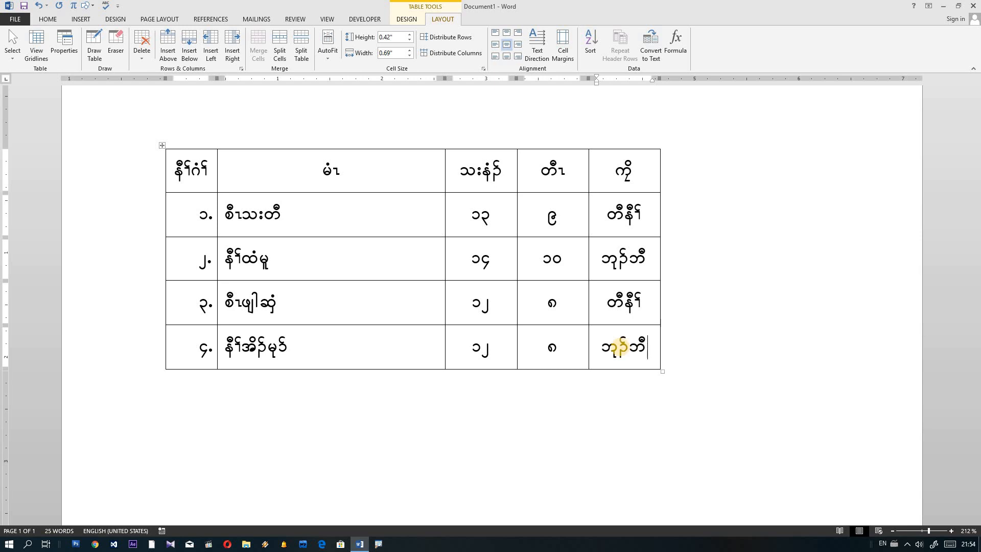
Step: Add row ၅ and enter the name စီ, values ၁၅ and ၁၀, and ဘုဉ်ဘ
left_click(160, 369)
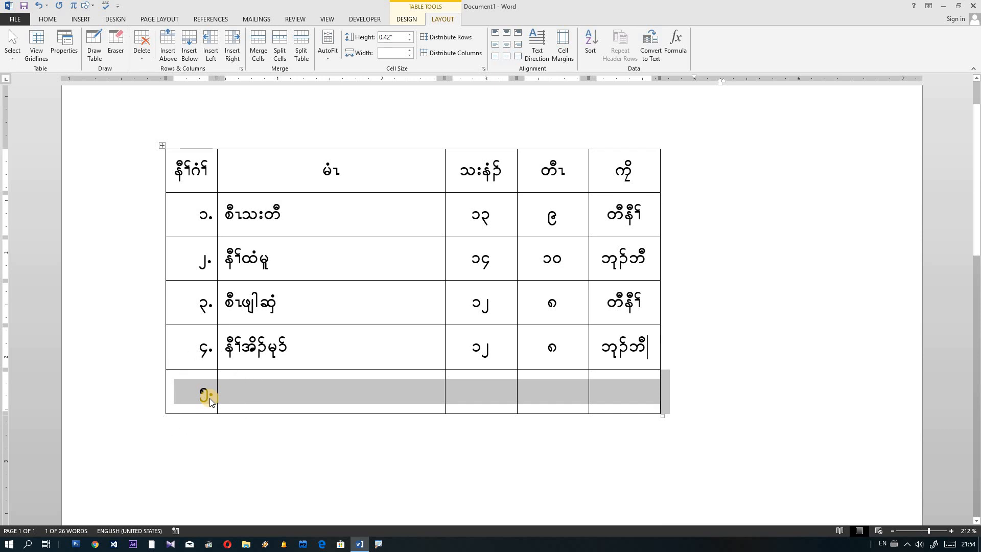
left_click(236, 391)
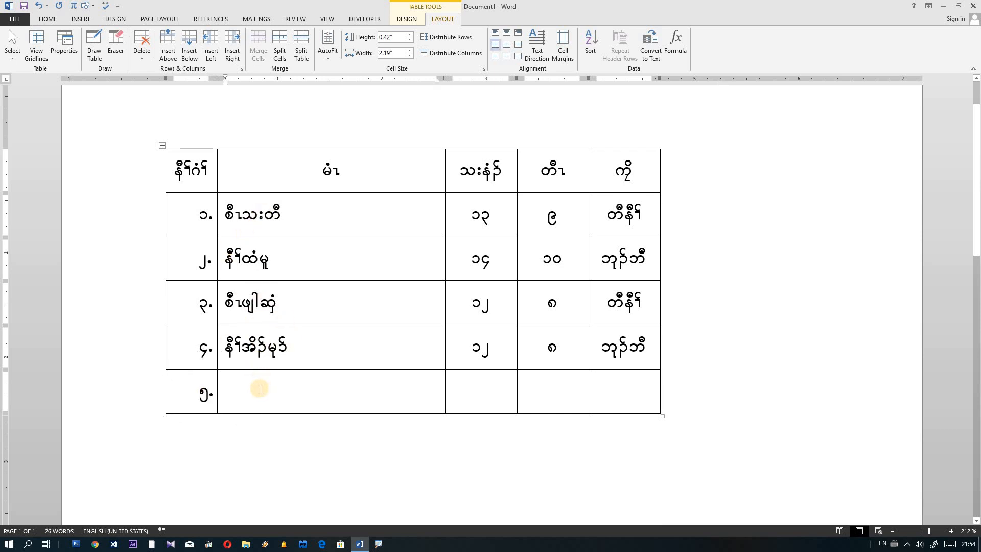
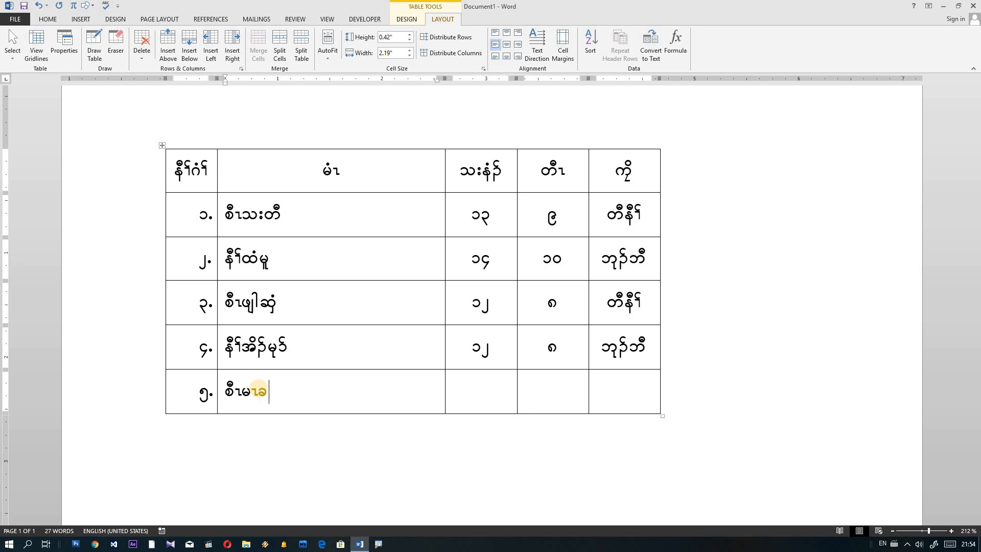
left_click(481, 391)
type("၁၅")
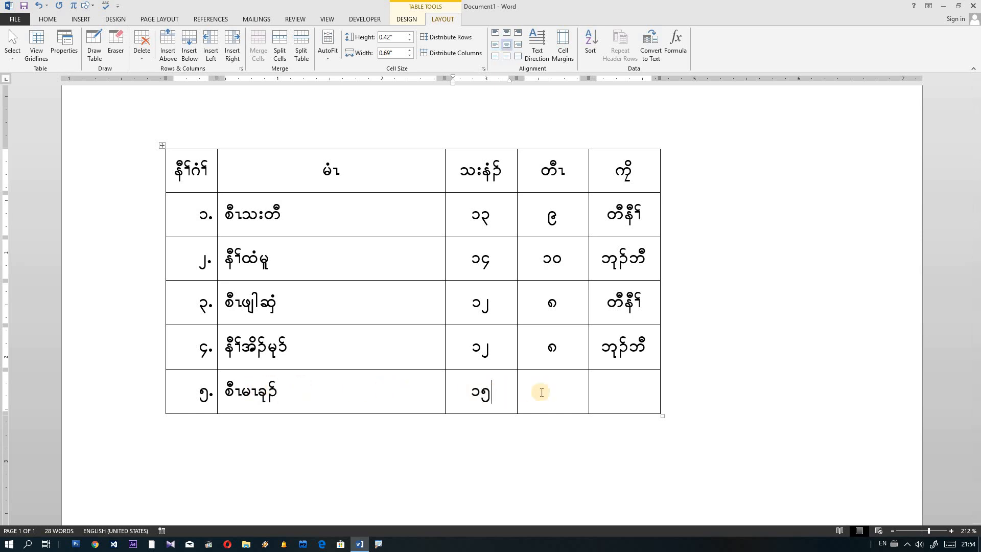
type("၁၀")
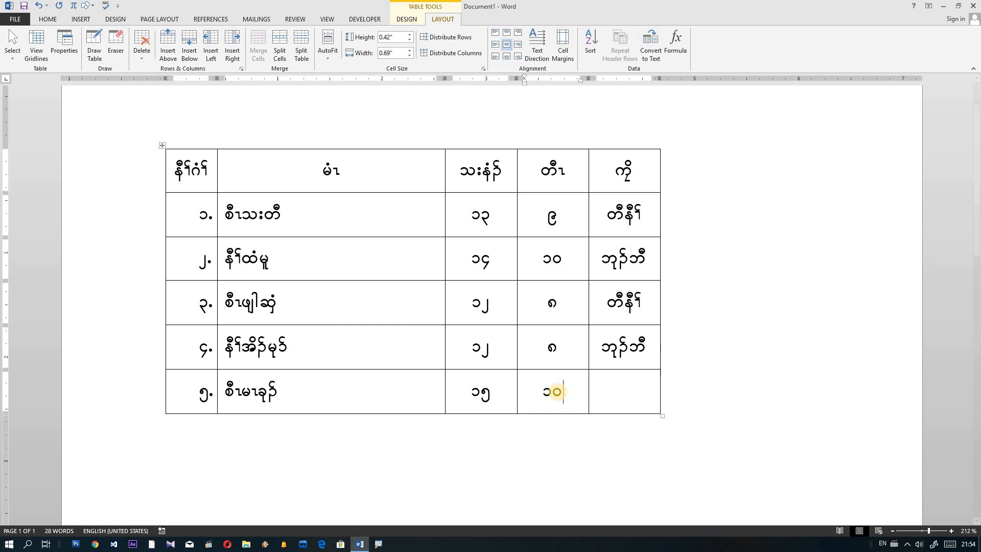
left_click(613, 391)
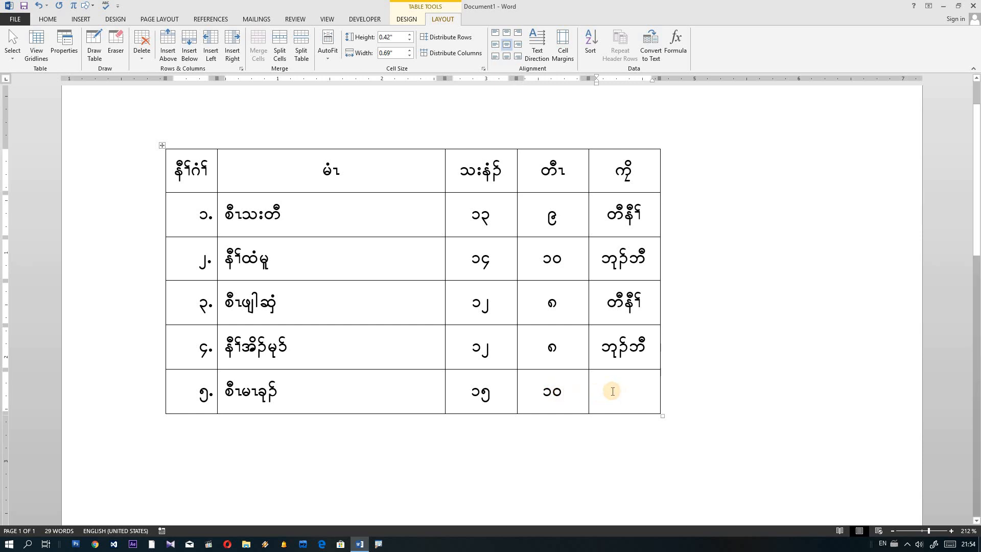
type("ဘုဉ်ဘီ")
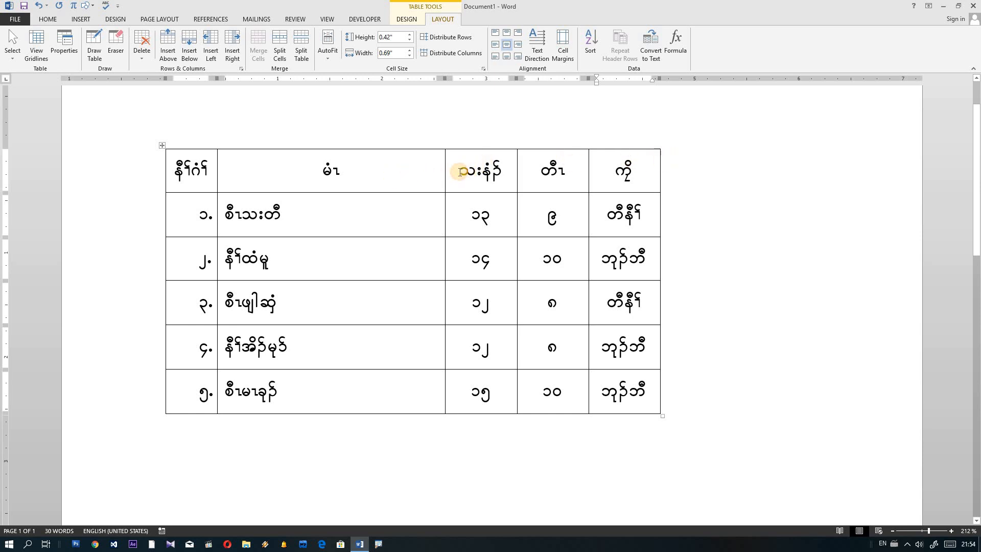
Step: Drag the name column's right border left to widen the third column, then select the last three columns
left_click_drag(445, 199, 347, 201)
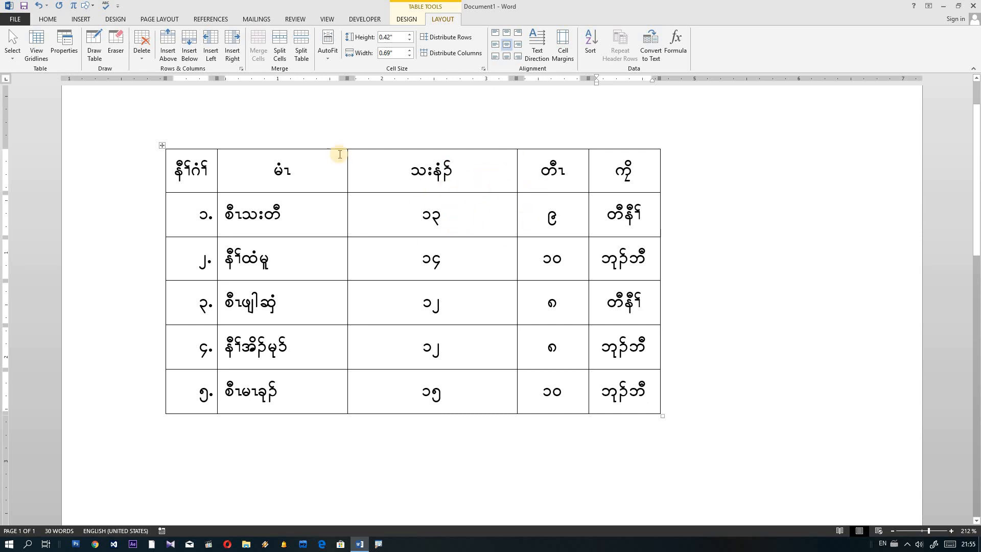
mouse_move(355, 147)
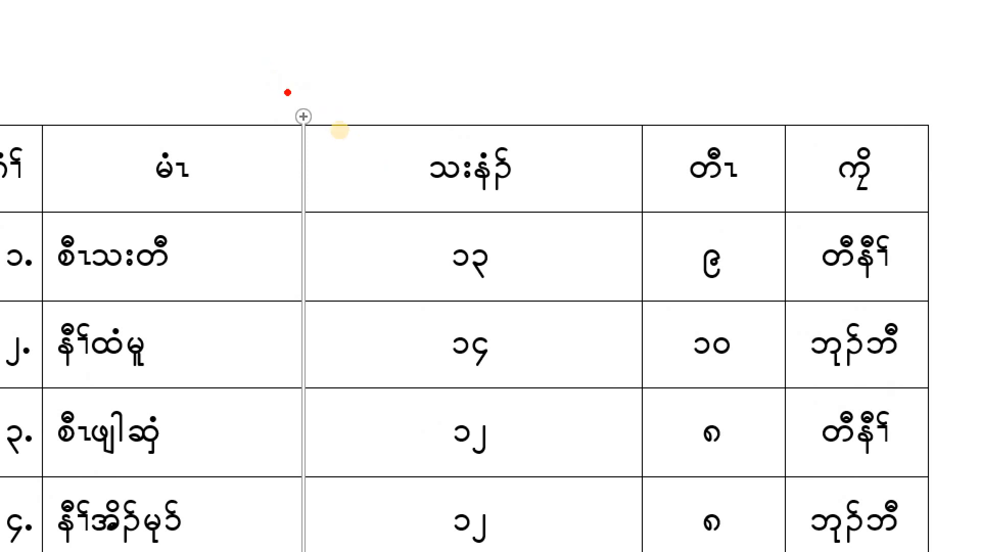
mouse_move(287, 88)
left_mouse_down()
mouse_move(390, 192)
mouse_move(814, 438)
mouse_move(892, 146)
mouse_move(314, 143)
left_mouse_up()
key("Escape")
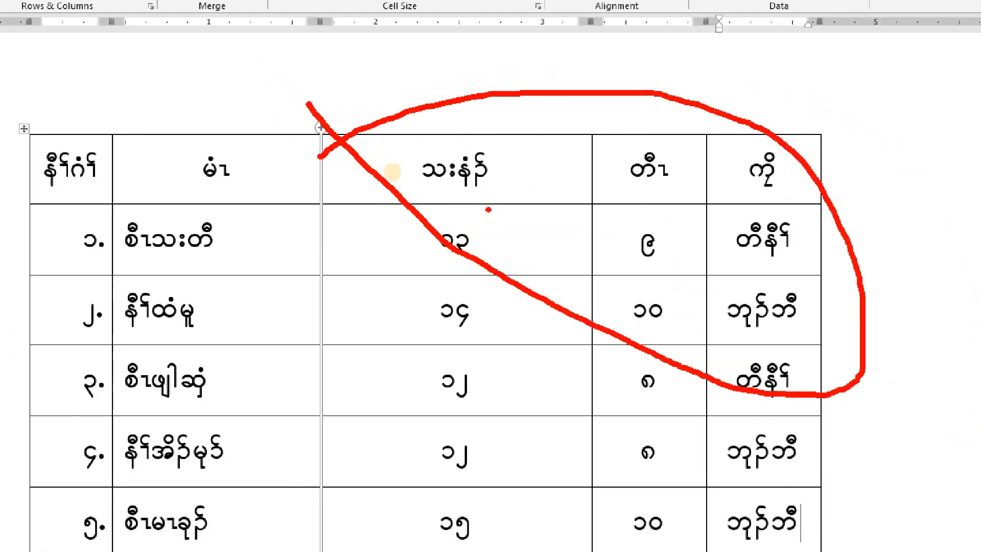
left_click(373, 170)
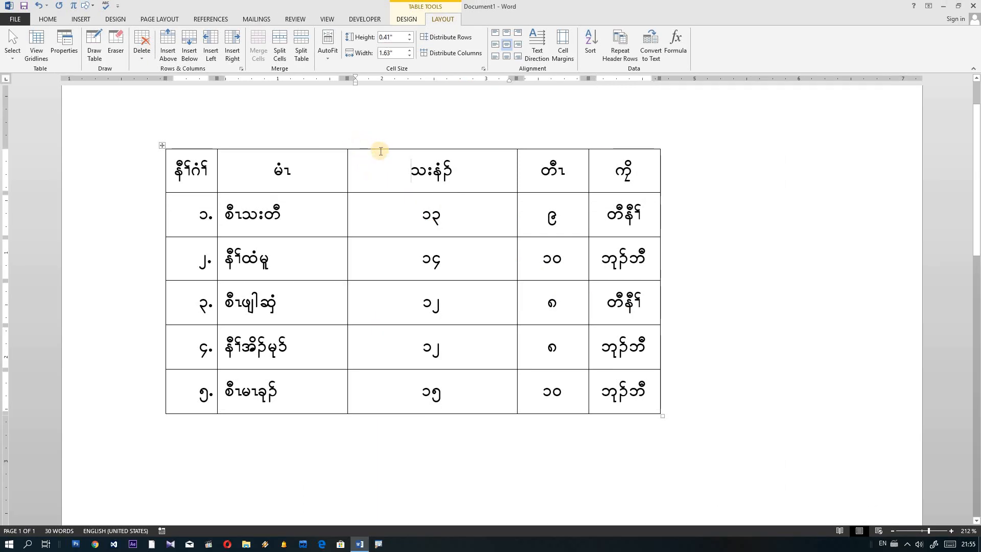
left_click_drag(380, 147, 639, 145)
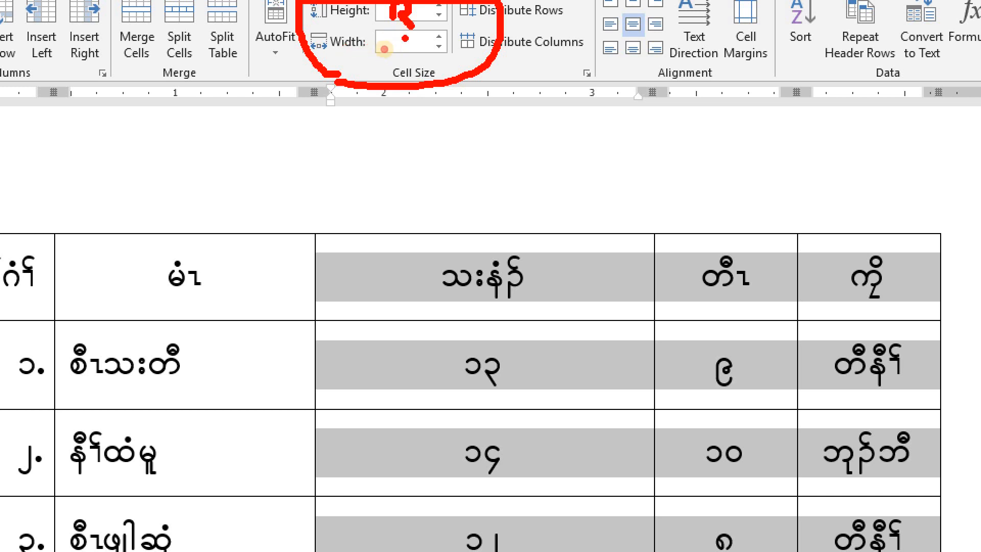
Step: Set the three selected columns to 0.6 inch width in the Table Tools Layout Width box
mouse_move(405, 38)
left_mouse_down()
mouse_move(382, 54)
mouse_move(405, 50)
left_mouse_up()
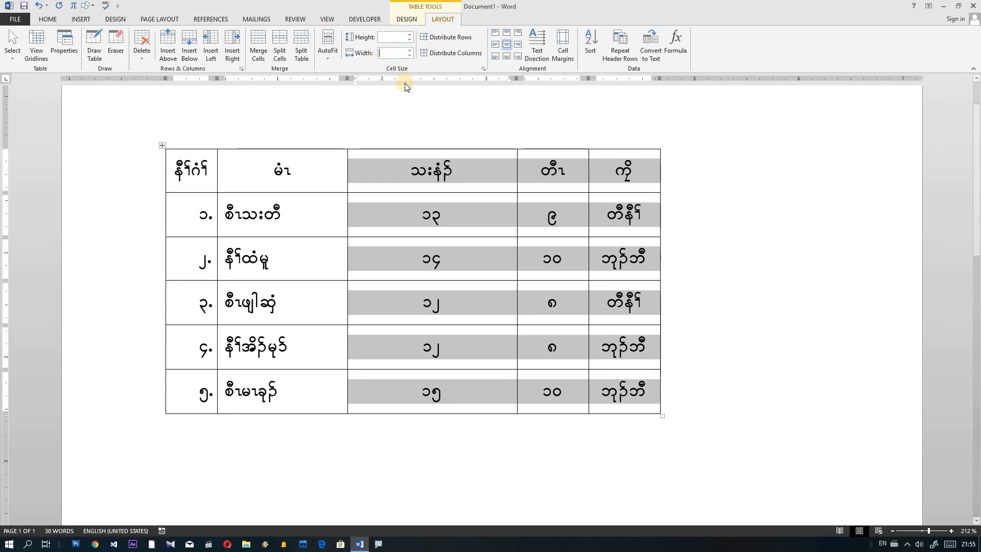
left_click(409, 53)
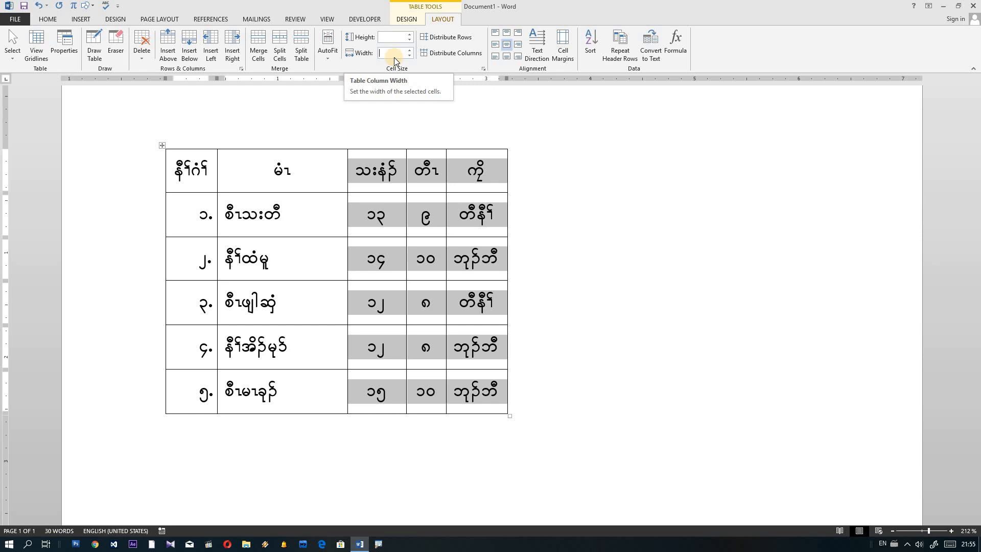
type("3")
key("Return")
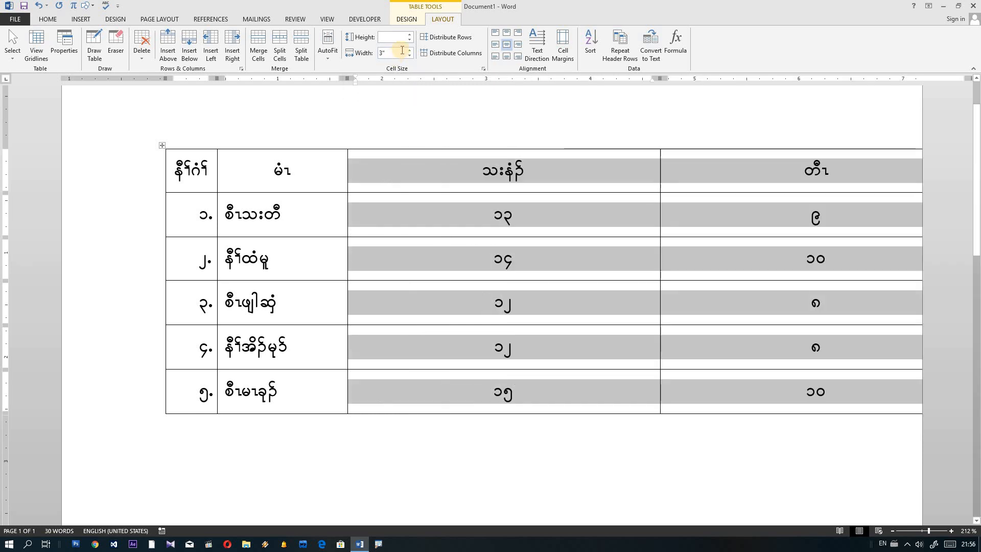
left_click(395, 55)
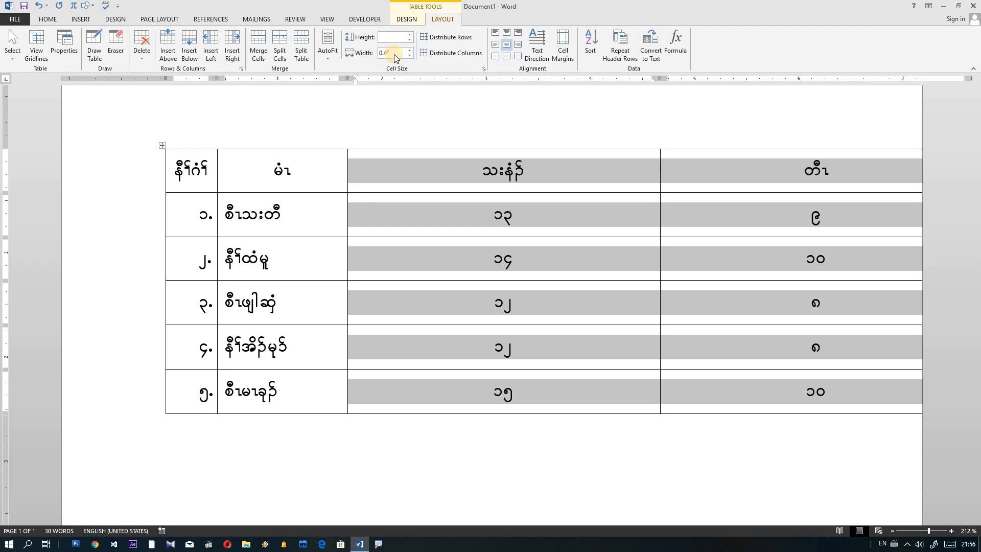
key("Return")
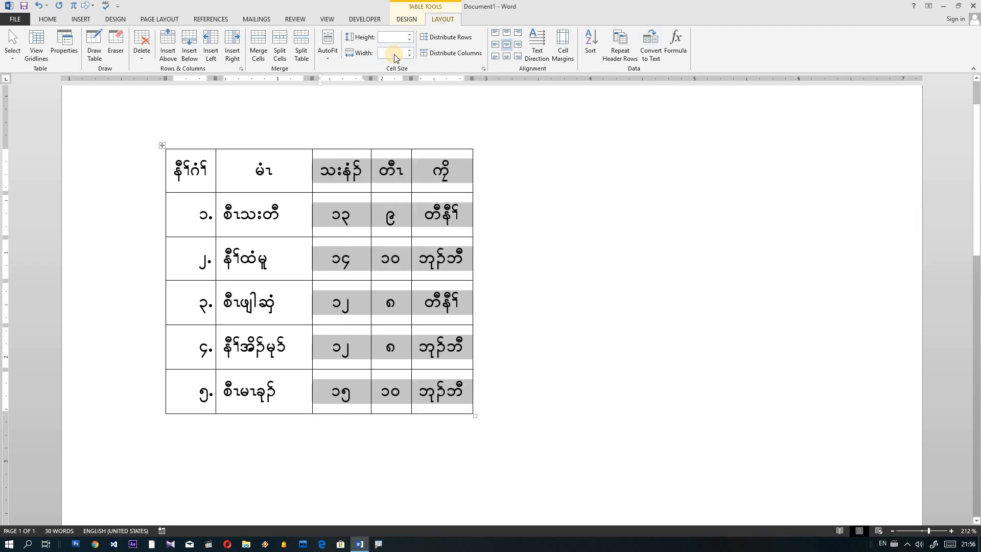
left_click(389, 54)
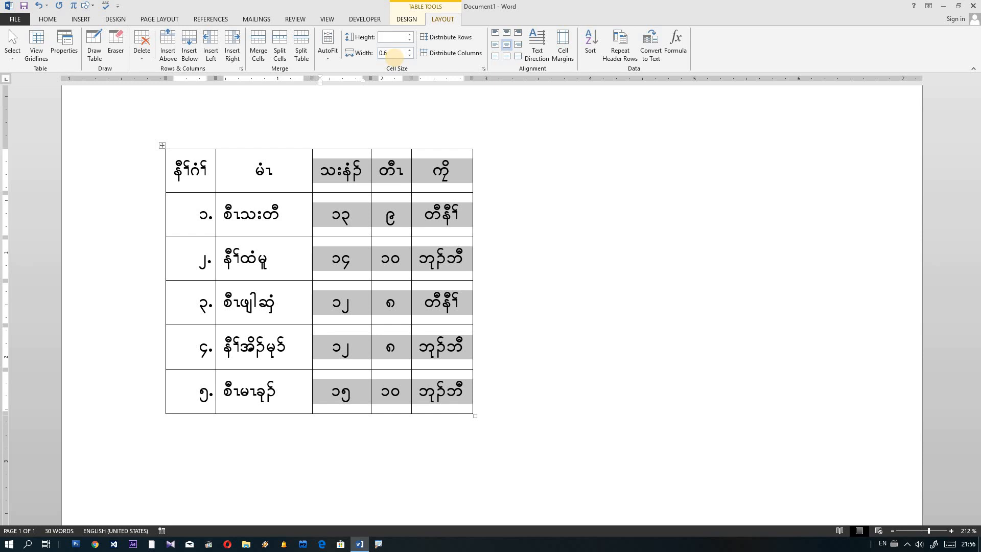
key("Return")
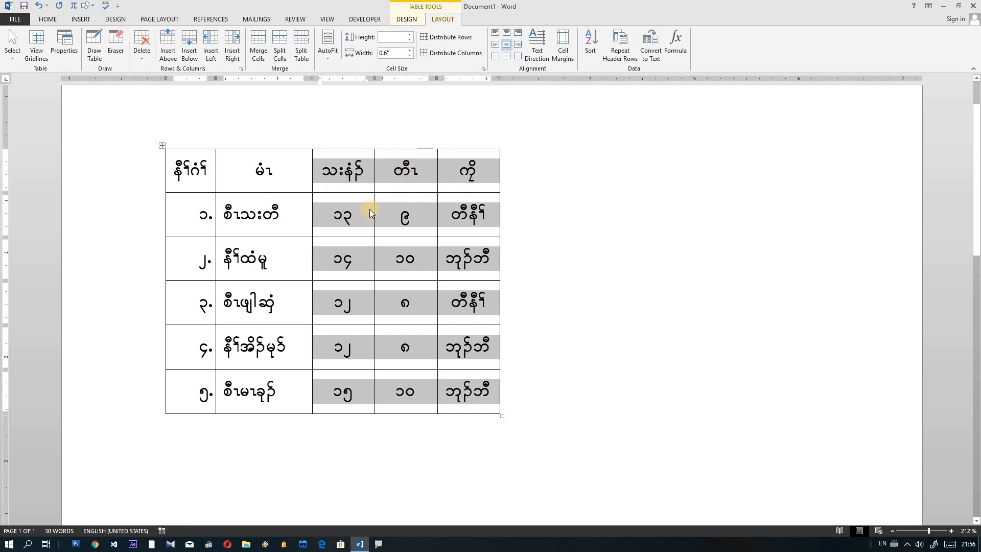
left_click(359, 174)
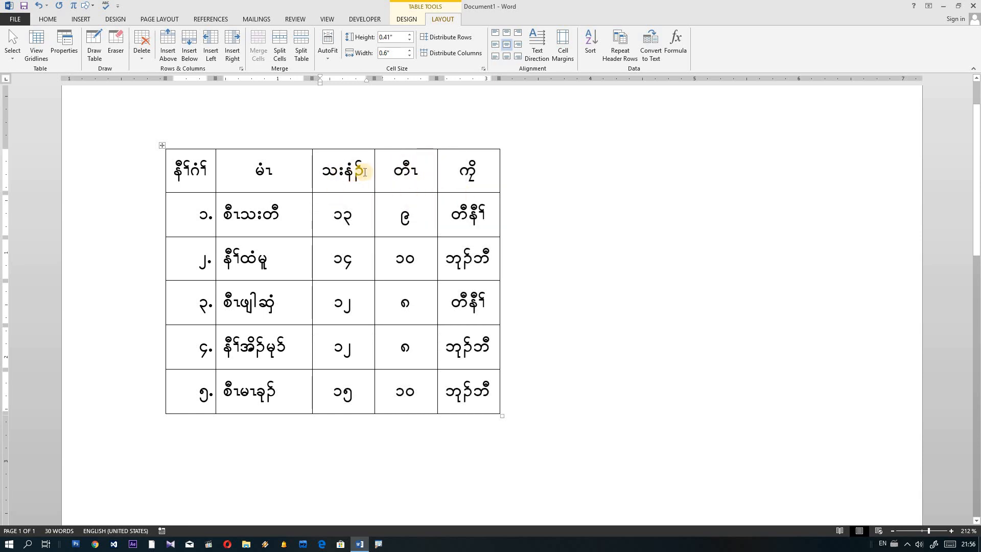
Step: Drag the table's move handle to shift the whole table right and down
left_click_drag(366, 171, 321, 173)
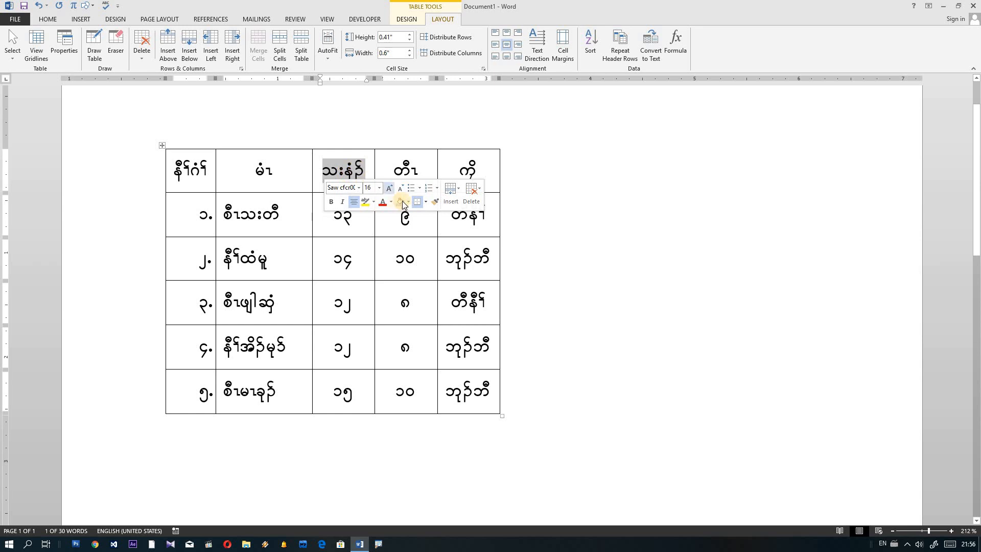
left_click(412, 225)
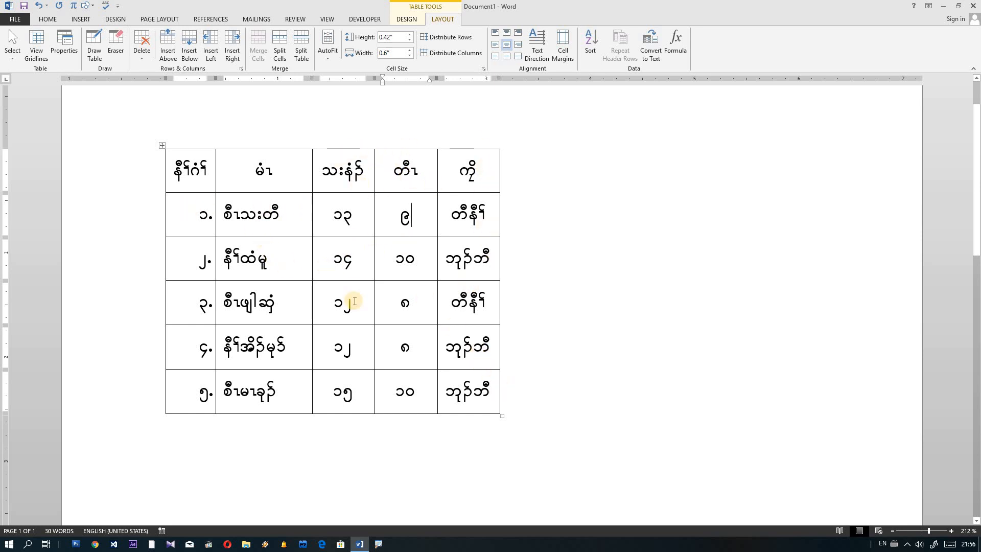
left_click_drag(163, 145, 206, 175)
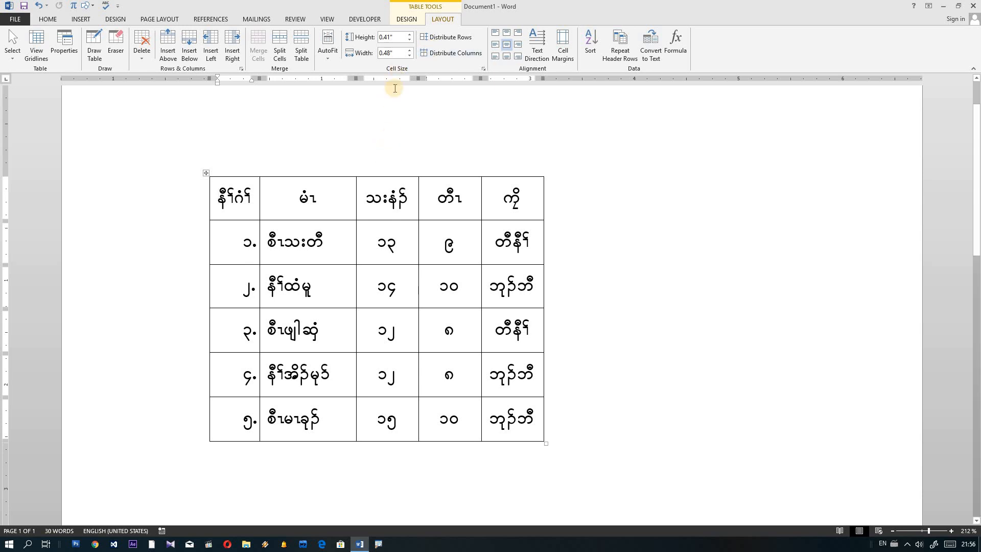
Step: Try a plain grid table style with a blue header line
left_click(407, 19)
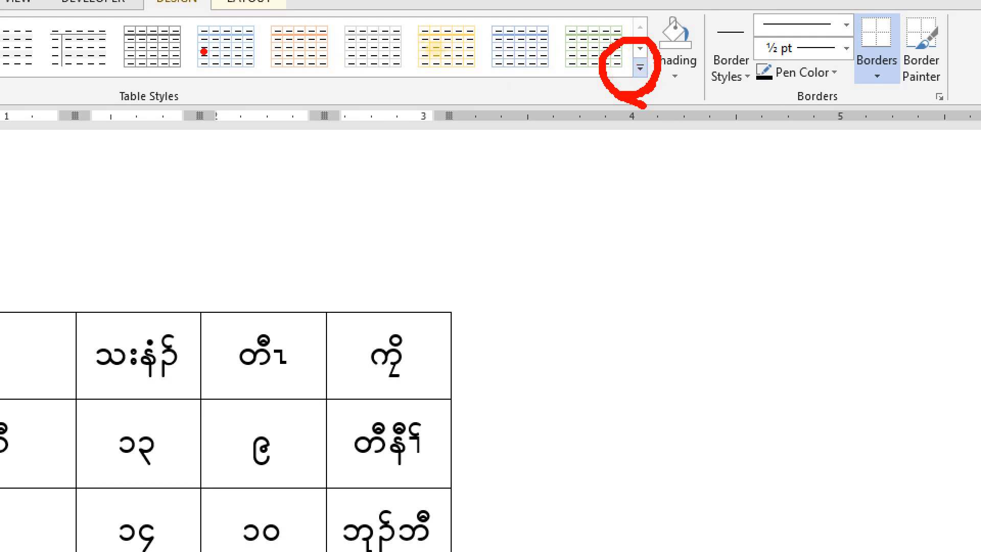
mouse_move(204, 71)
left_mouse_down()
mouse_move(250, 80)
mouse_move(256, 23)
mouse_move(240, 69)
left_mouse_up()
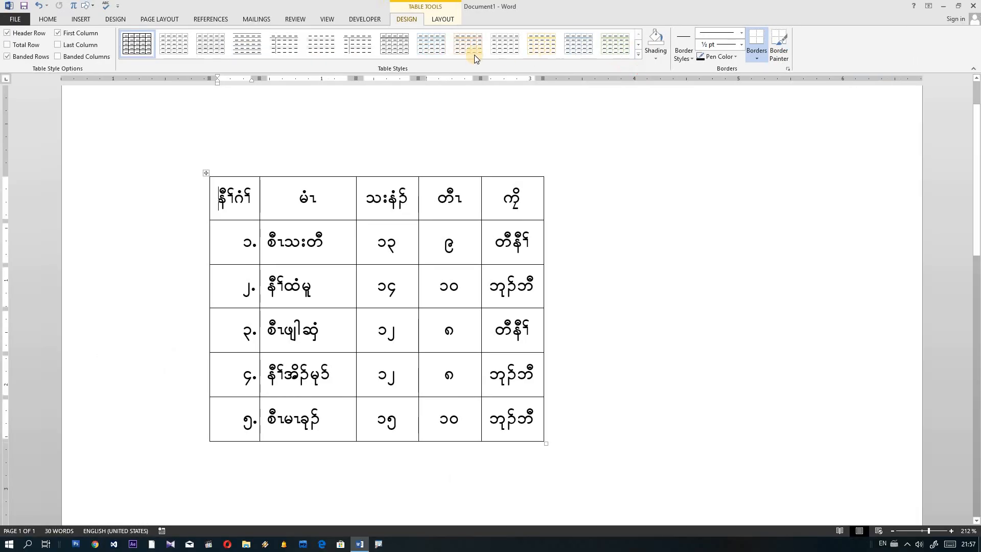
left_click(430, 47)
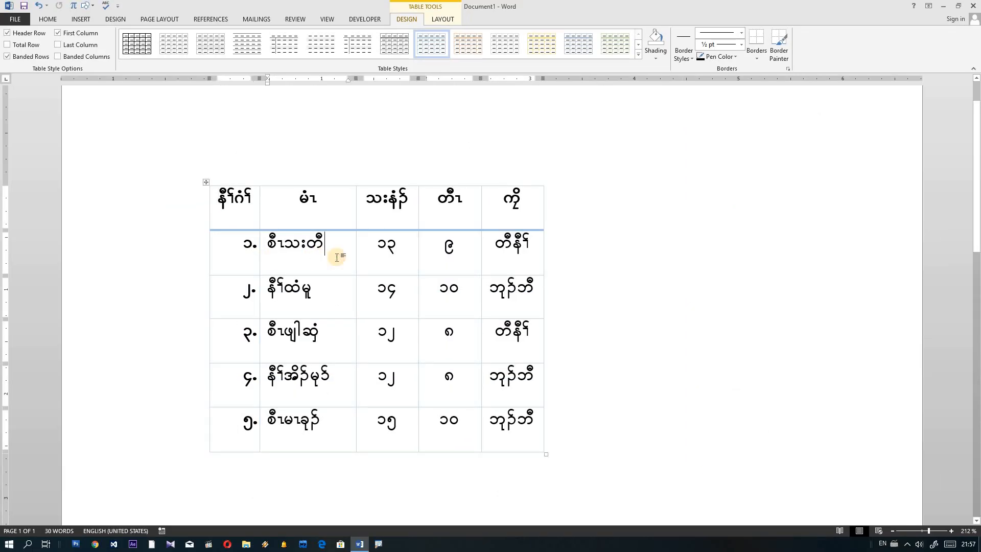
Step: Restyle the whole table with a lighter blue grid style with banded rows
left_click(206, 182)
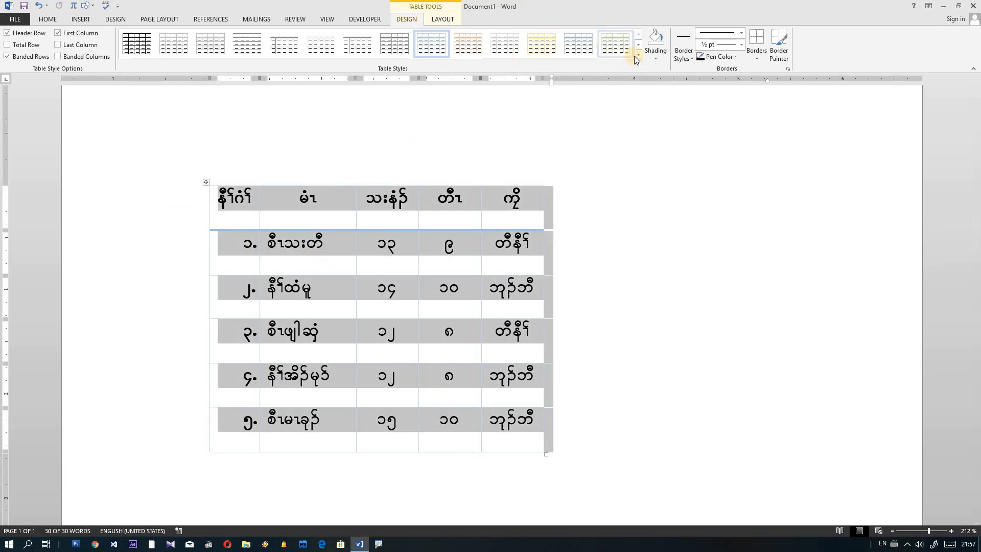
left_click(639, 56)
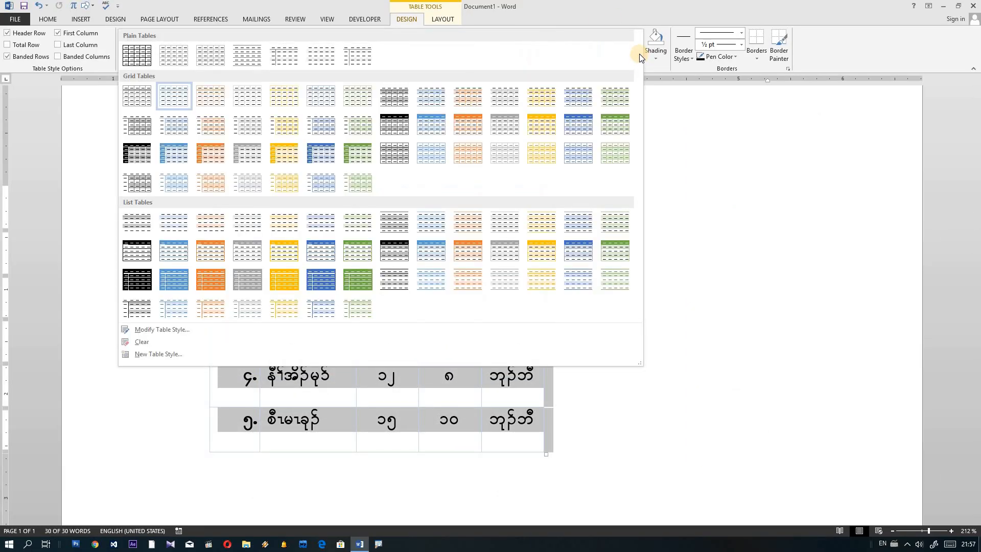
left_click(317, 153)
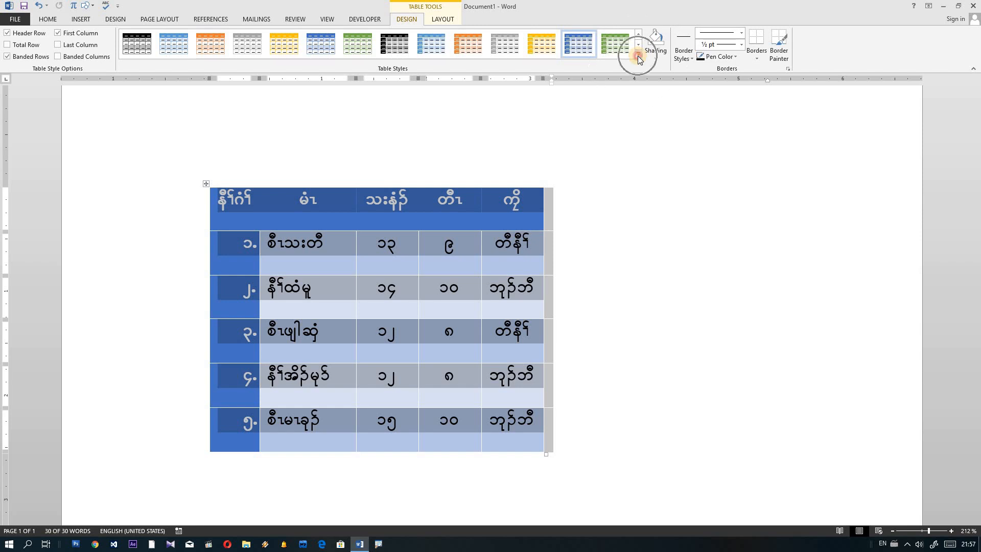
left_click(638, 56)
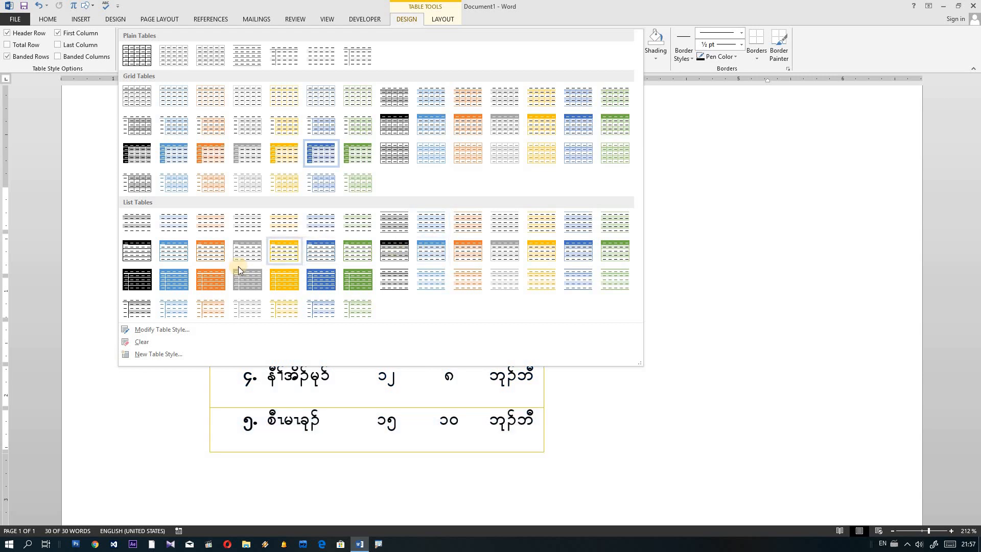
left_click(173, 153)
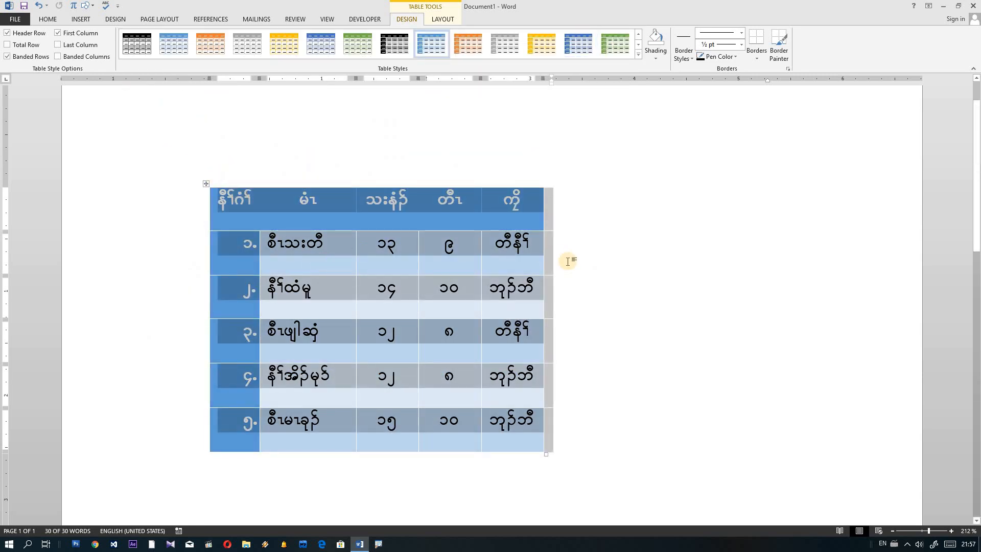
key("ctrl+Home")
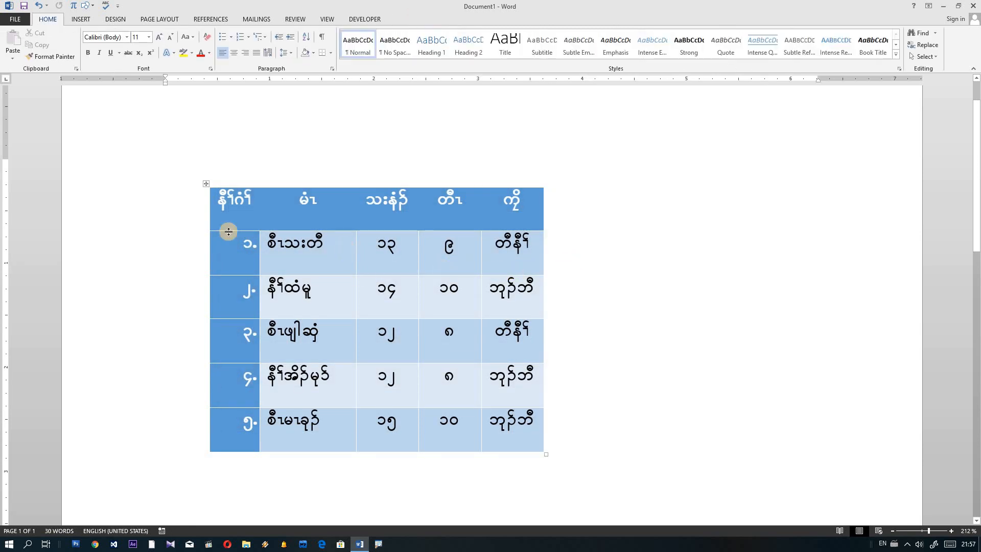
left_click(206, 184)
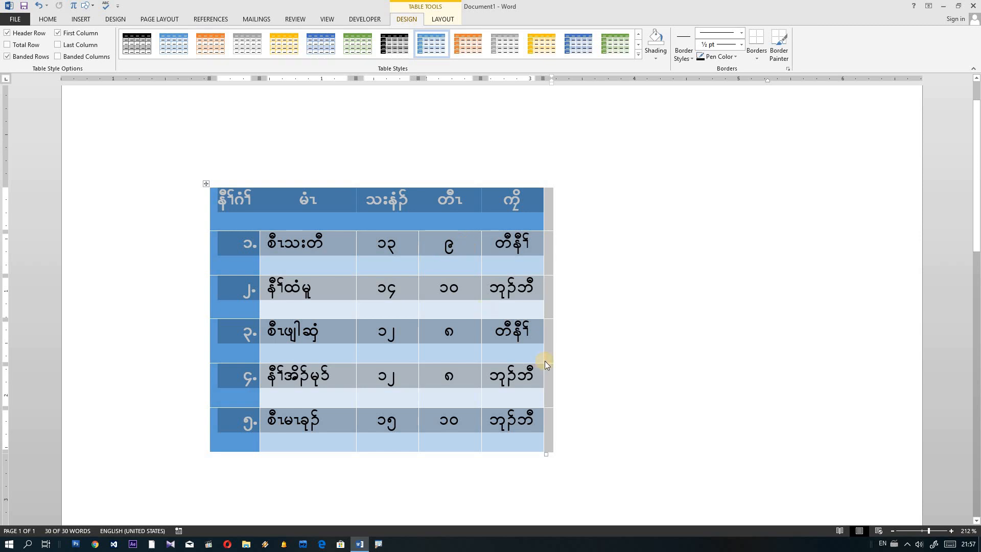
left_click(566, 355)
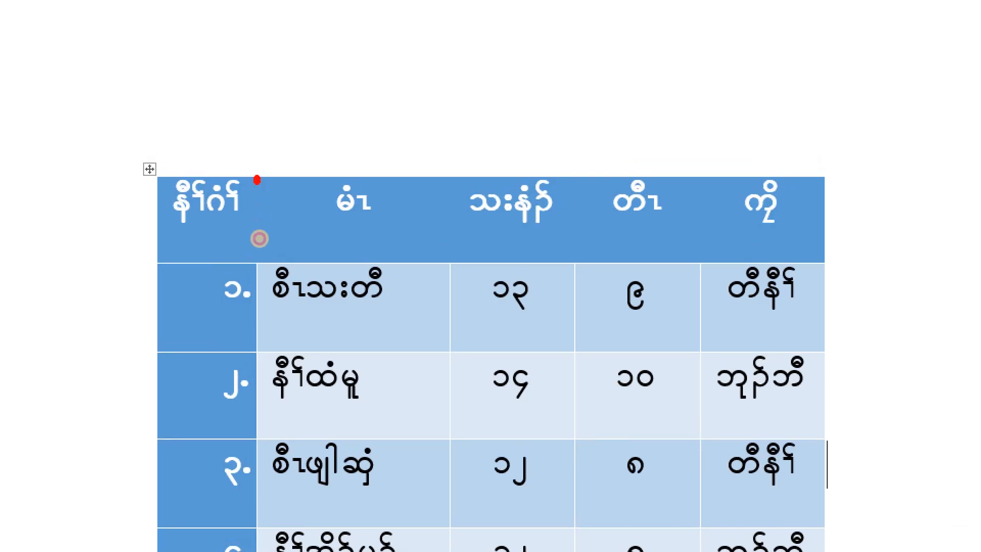
left_click_drag(257, 178, 257, 282)
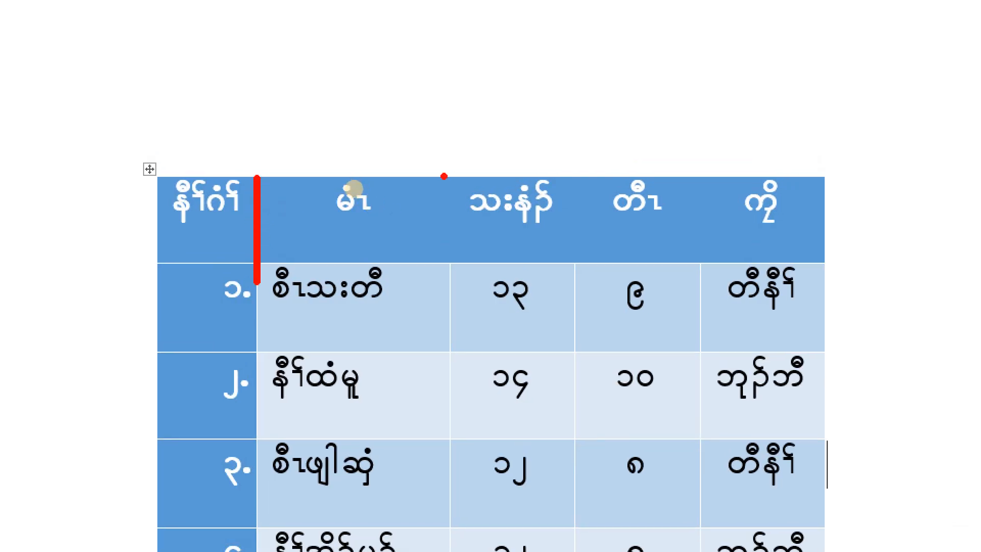
left_click_drag(448, 181, 450, 264)
left_click_drag(575, 175, 578, 261)
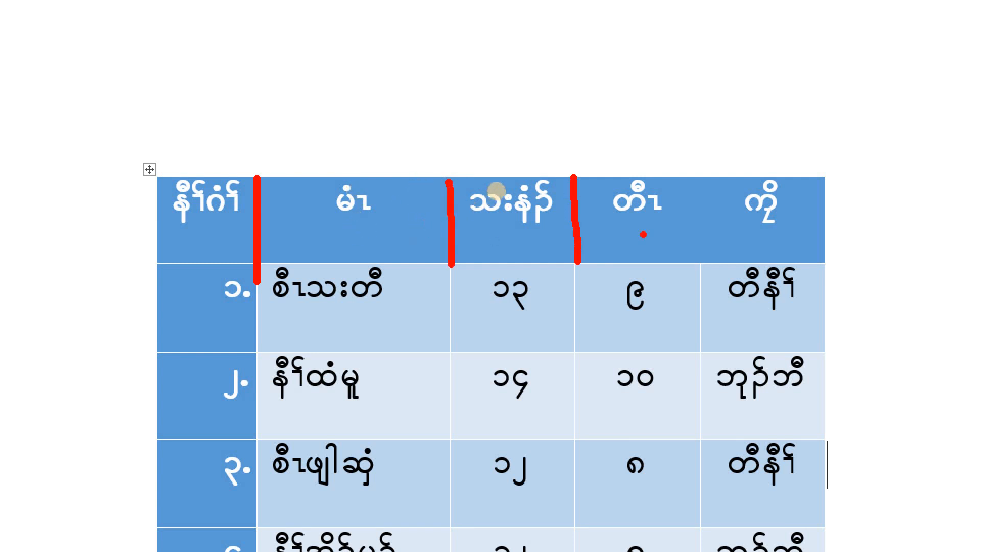
left_click_drag(695, 180, 703, 253)
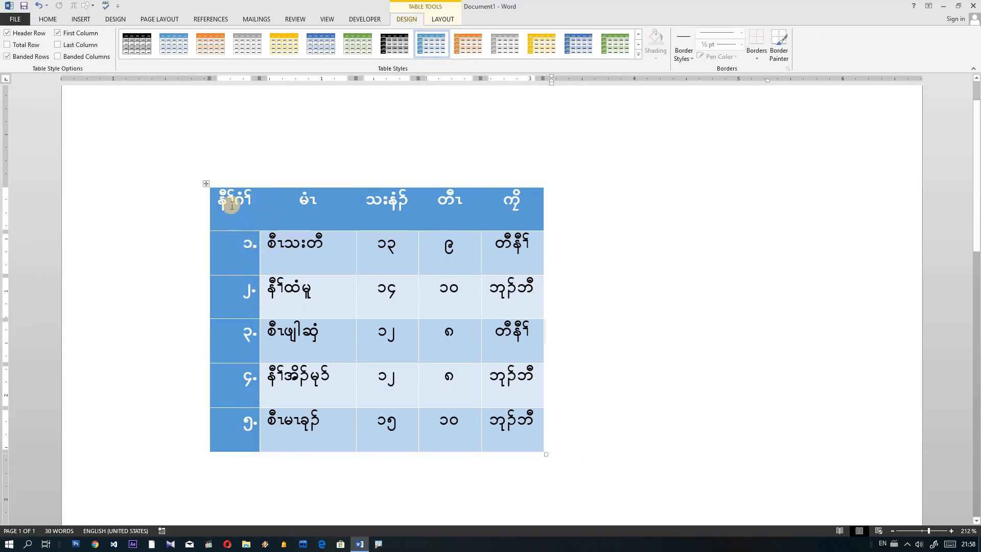
left_click(208, 181)
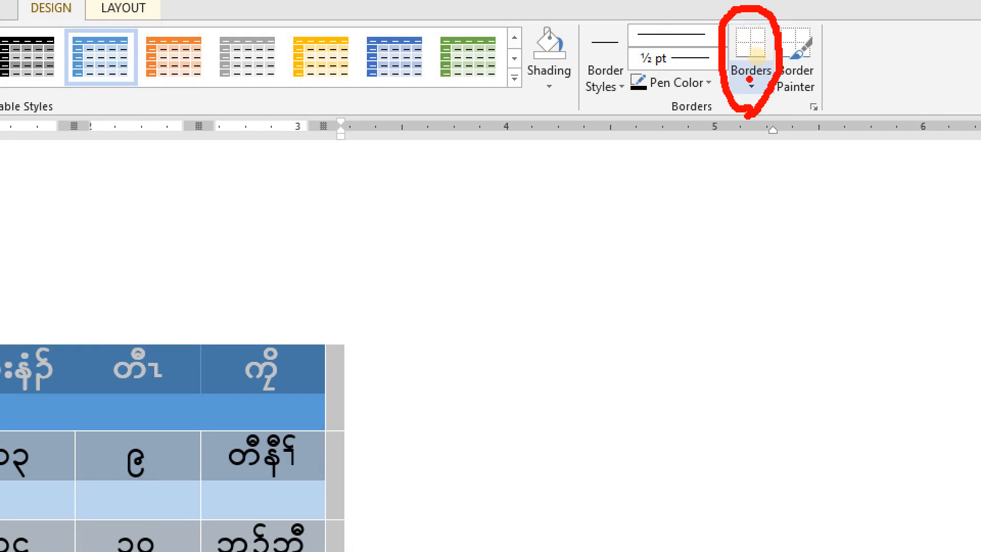
Step: Apply All Borders so every table cell is outlined
left_click_drag(763, 44, 746, 68)
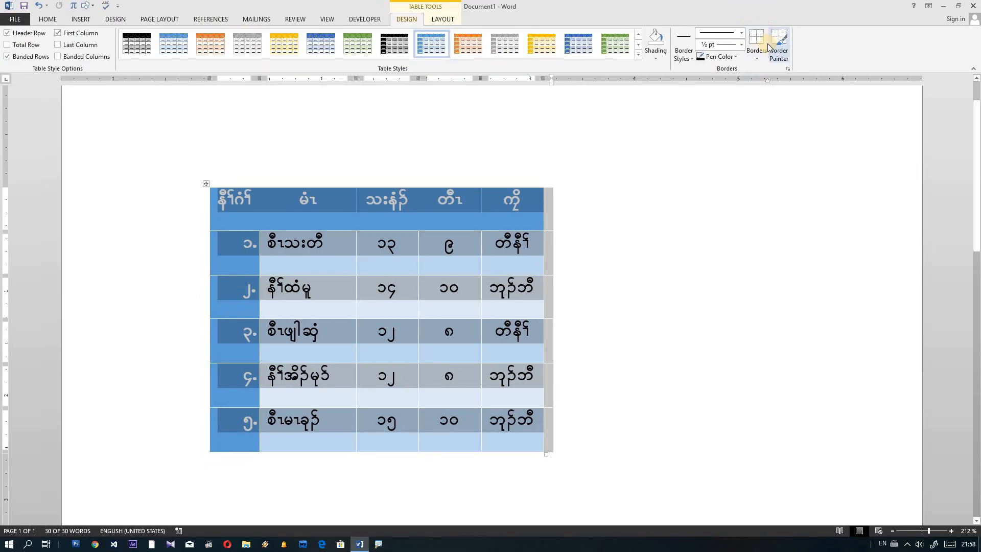
left_click(751, 85)
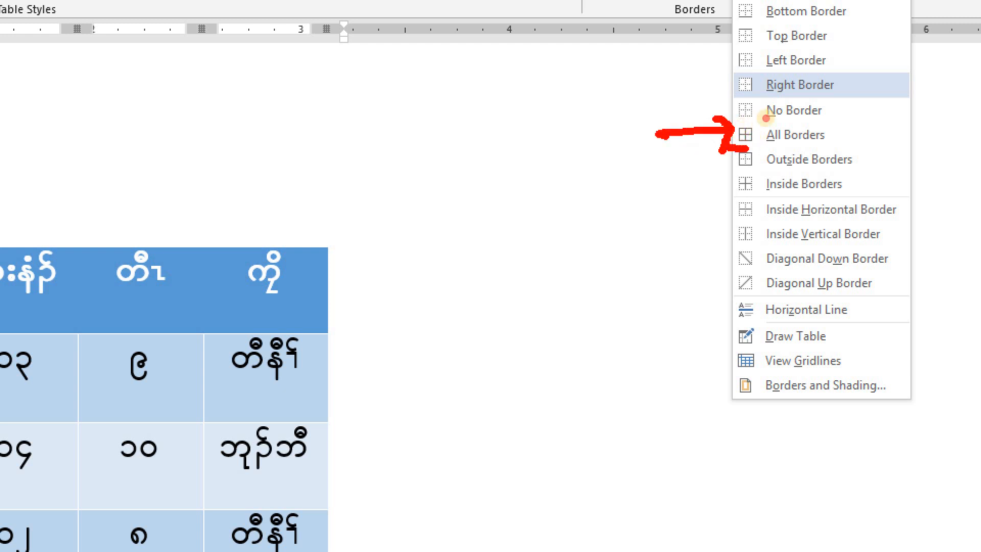
mouse_move(766, 118)
left_mouse_down()
mouse_move(824, 120)
mouse_move(767, 136)
left_mouse_up()
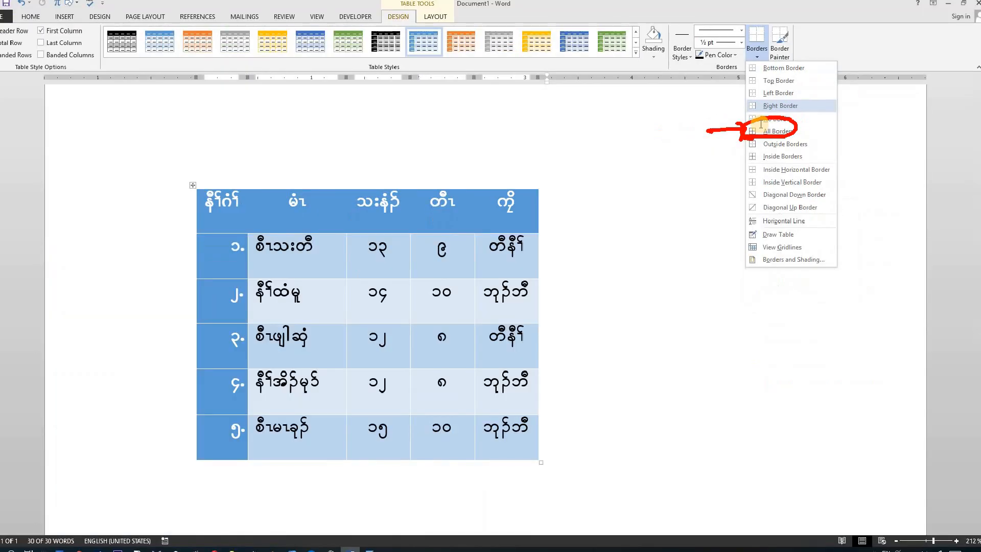
left_click(767, 135)
left_click(755, 64)
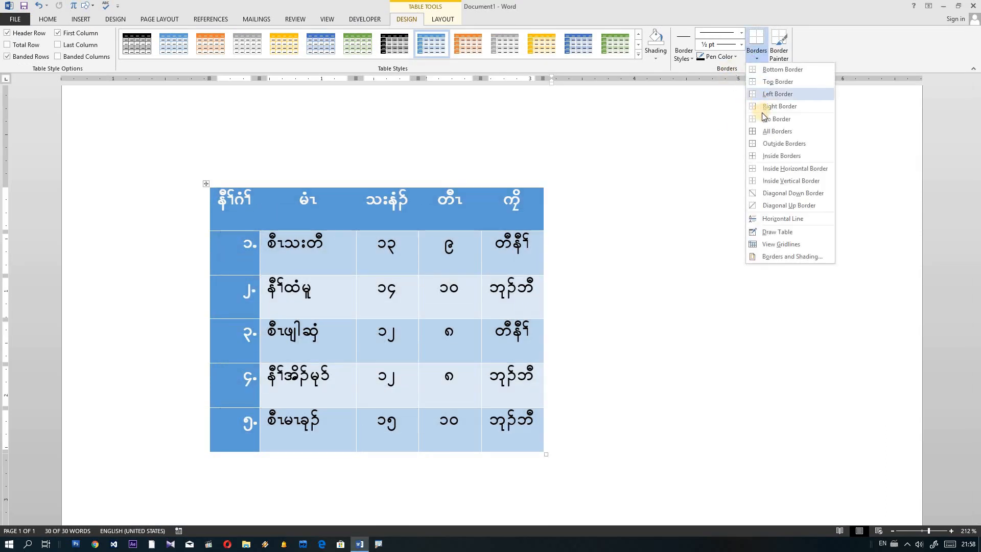
left_click(768, 132)
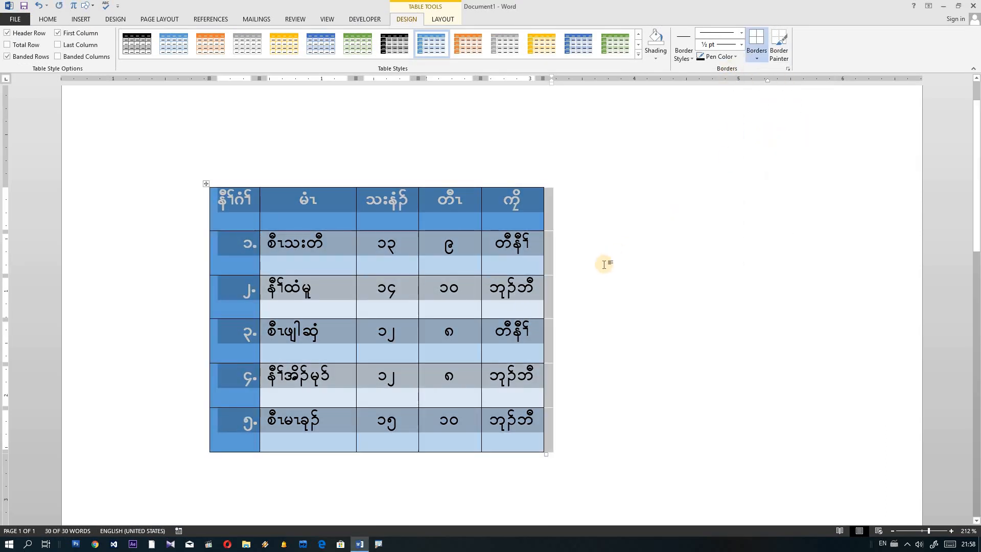
Step: Check the new borders and move the table slightly left on the page
left_click(605, 264)
scroll(373, 222, "down", 3)
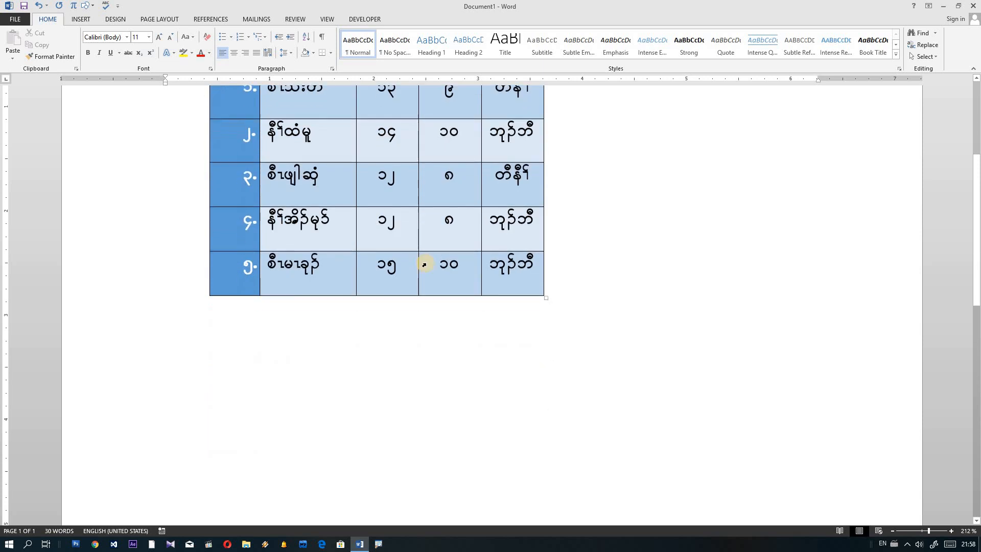
scroll(424, 264, "up", 3)
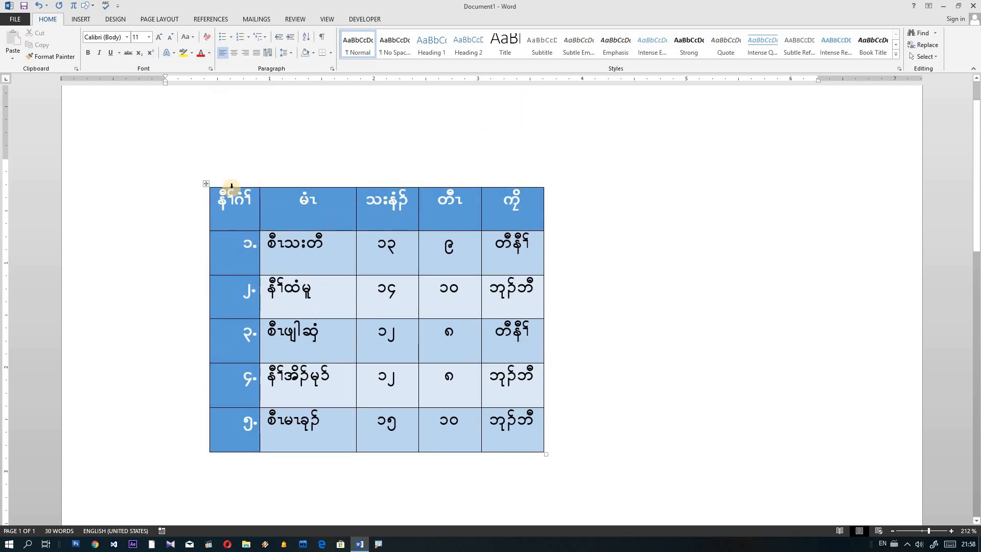
left_click_drag(208, 186, 167, 191)
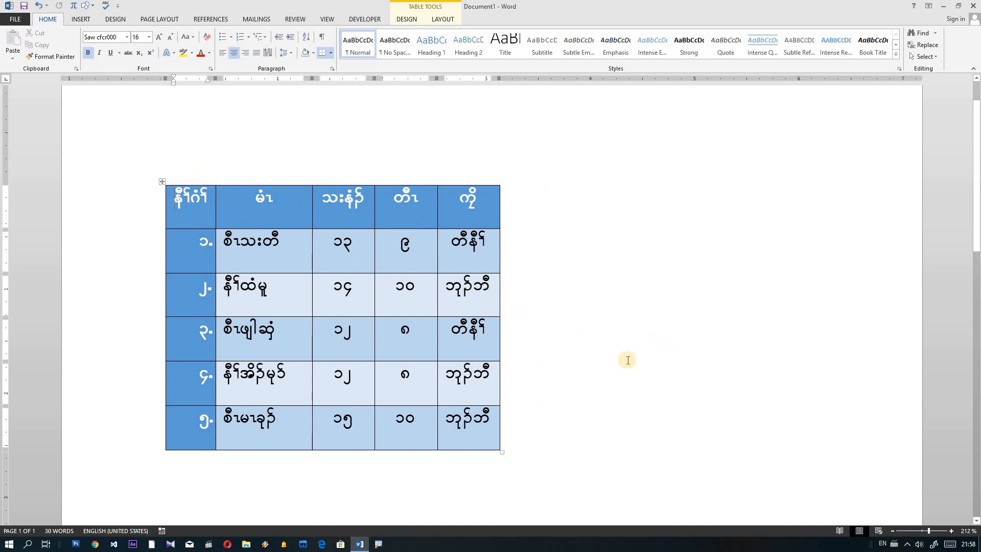